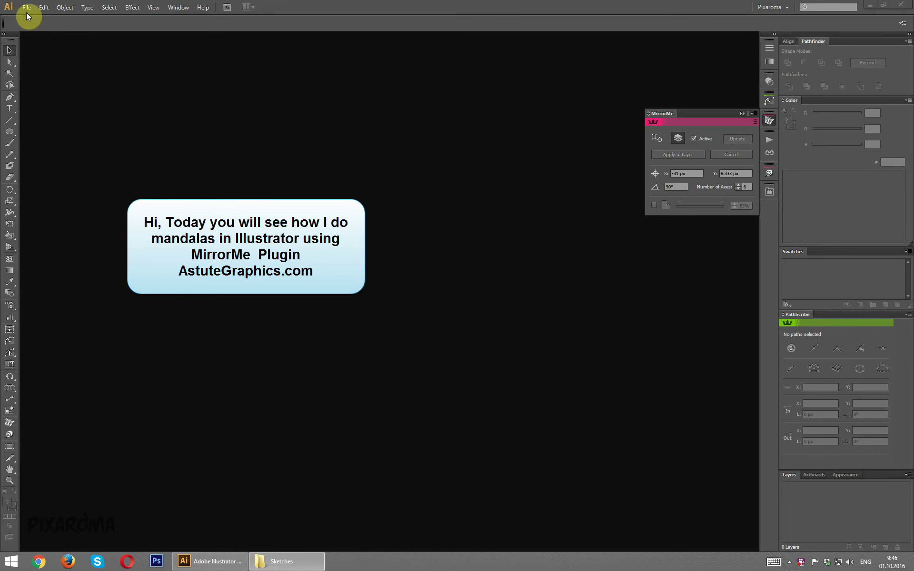
# - Create a new 1024 × 1024 px document
pyautogui.click(27, 13)
pyautogui.click(45, 18)
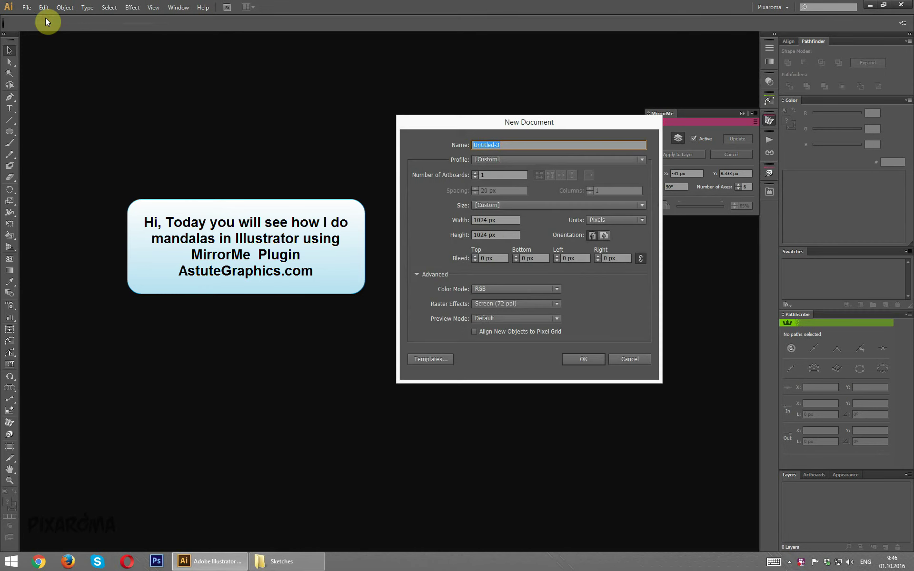
pyautogui.click(498, 220)
pyautogui.press('Tab')
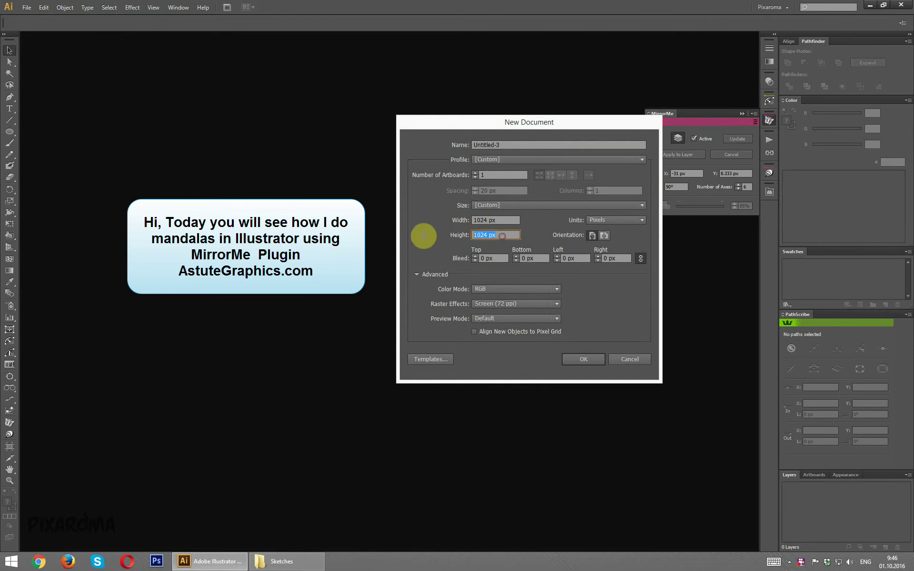
pyautogui.click(584, 359)
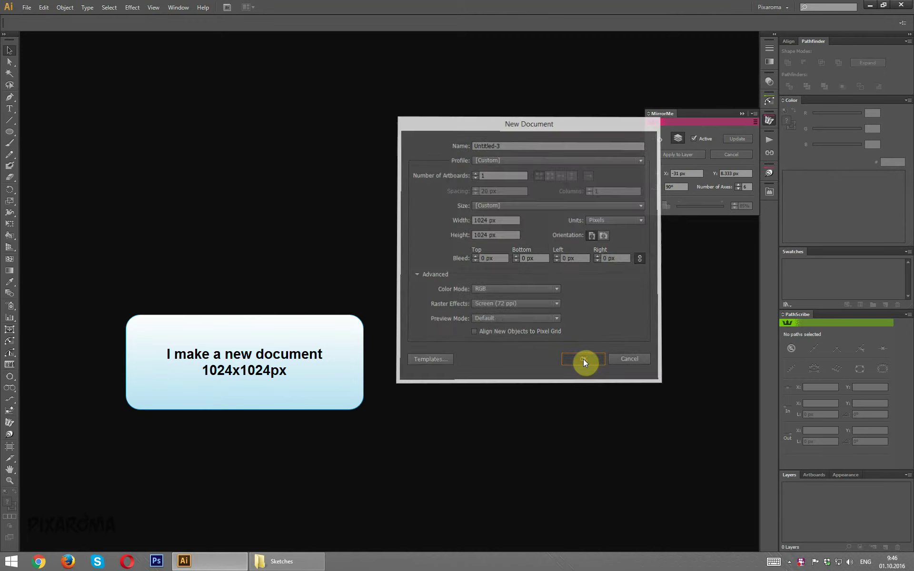
# - Save the document as 50.ai, replacing the existing file and accepting the Illustrator options
pyautogui.click(26, 7)
pyautogui.click(68, 94)
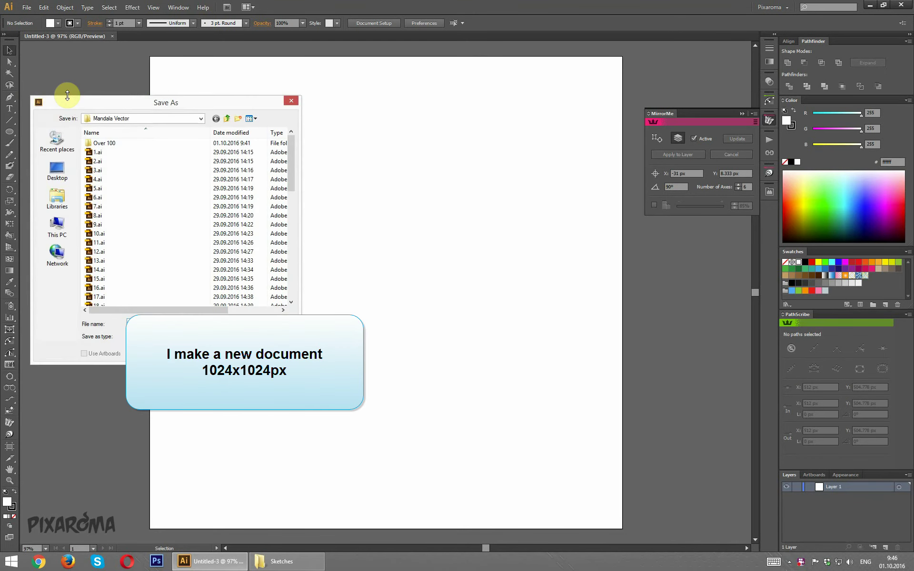
pyautogui.write('50')
pyautogui.press('Return')
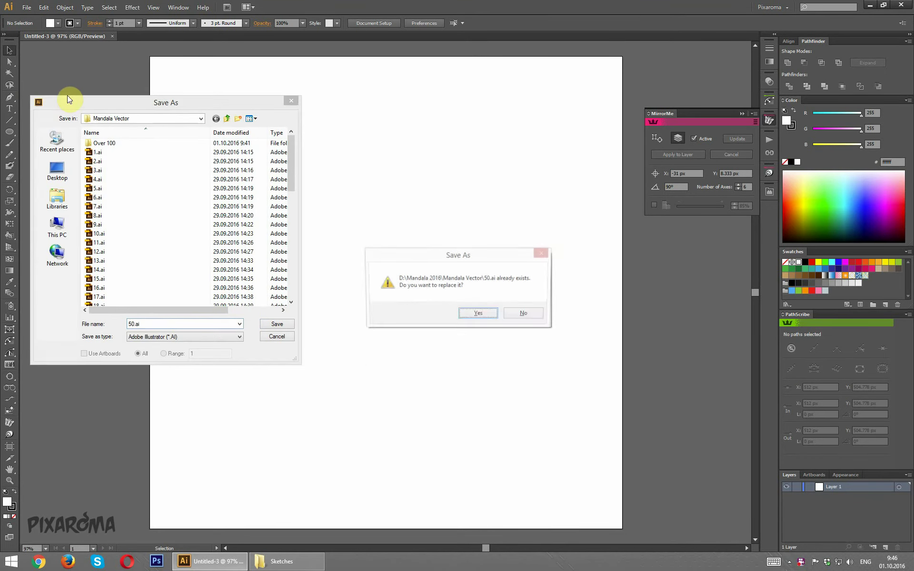
pyautogui.press('Return')
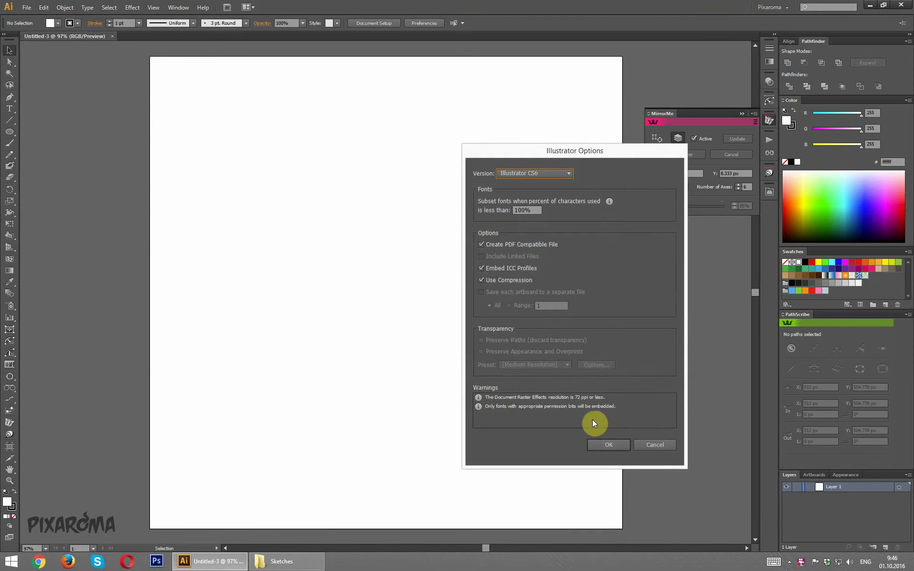
pyautogui.click(607, 445)
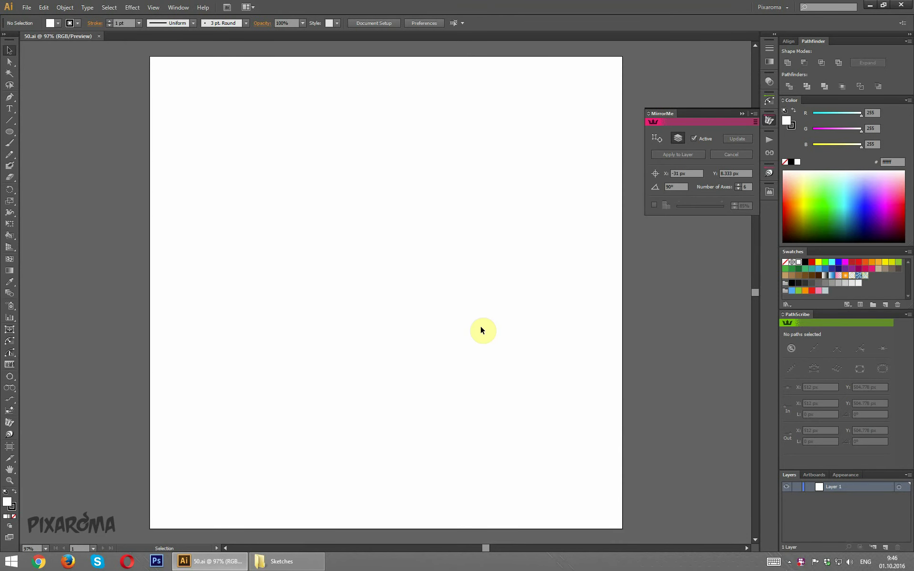
# - Preview the 50.jpg mandala sketch from the Sketches folder
pyautogui.click(300, 560)
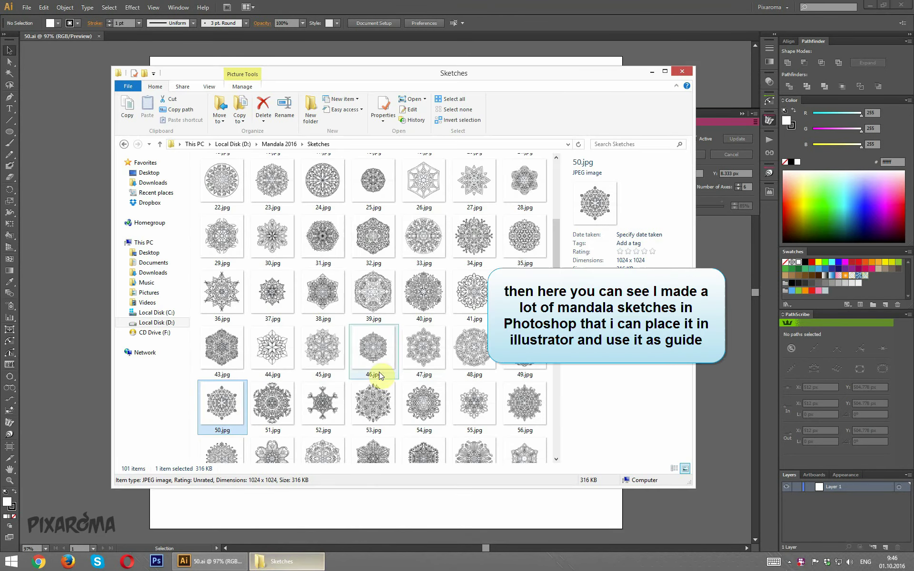
pyautogui.doubleClick(226, 410)
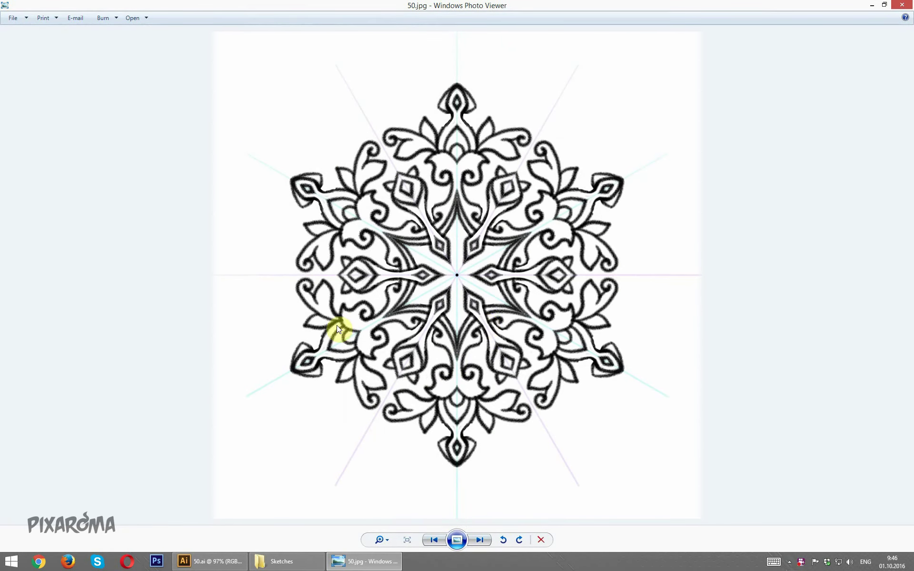
pyautogui.click(902, 9)
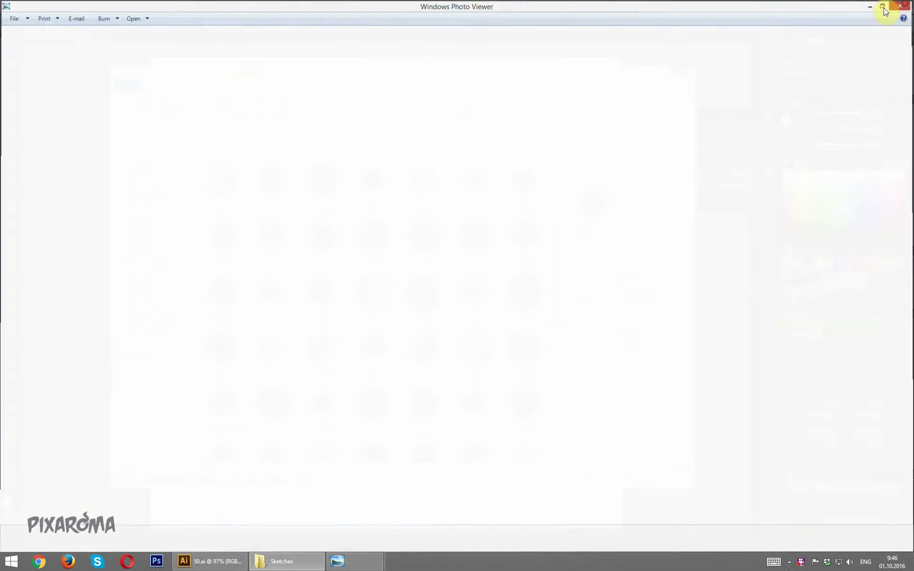
# - Drag 50.jpg onto the canvas and centre it horizontally and vertically on the artboard
pyautogui.moveTo(225, 407); pyautogui.dragTo(70, 316)
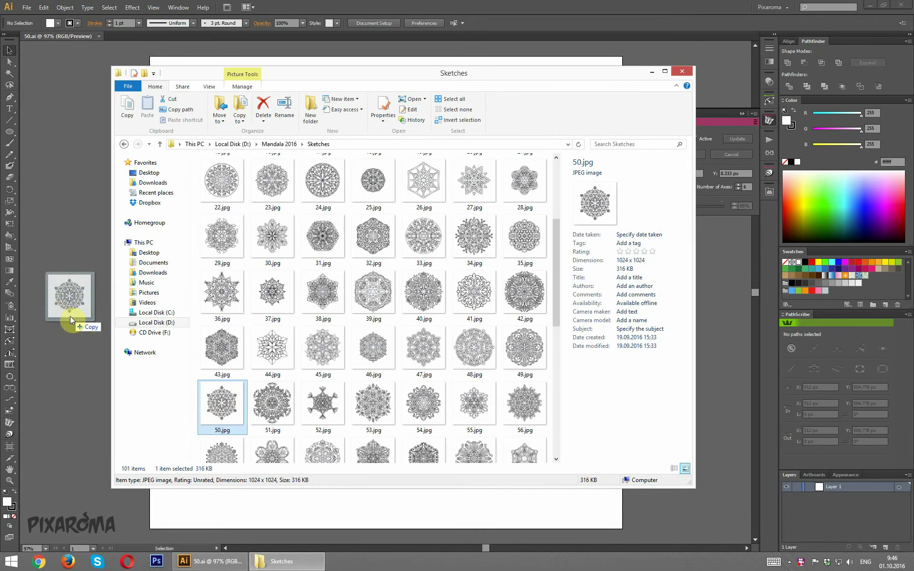
pyautogui.click(438, 5)
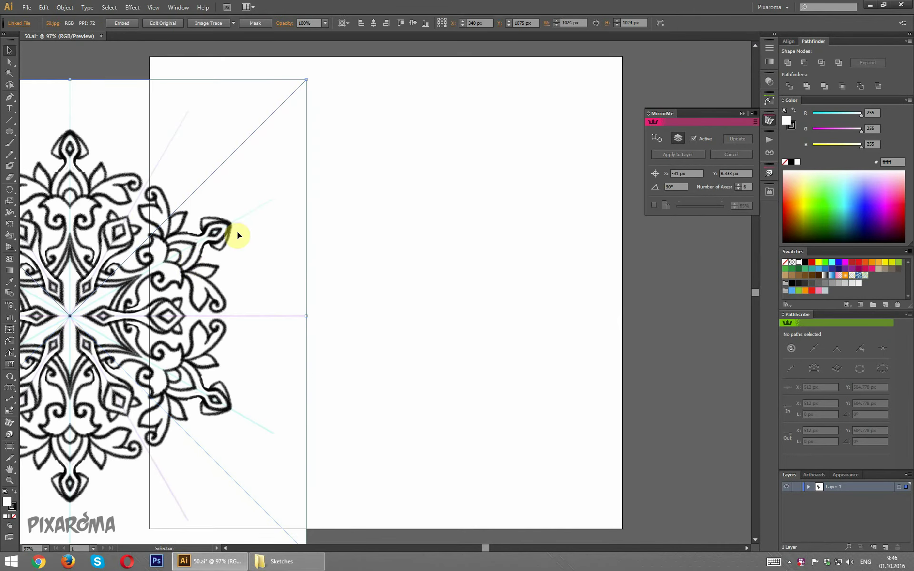
pyautogui.moveTo(139, 271); pyautogui.dragTo(166, 273)
pyautogui.click(375, 22)
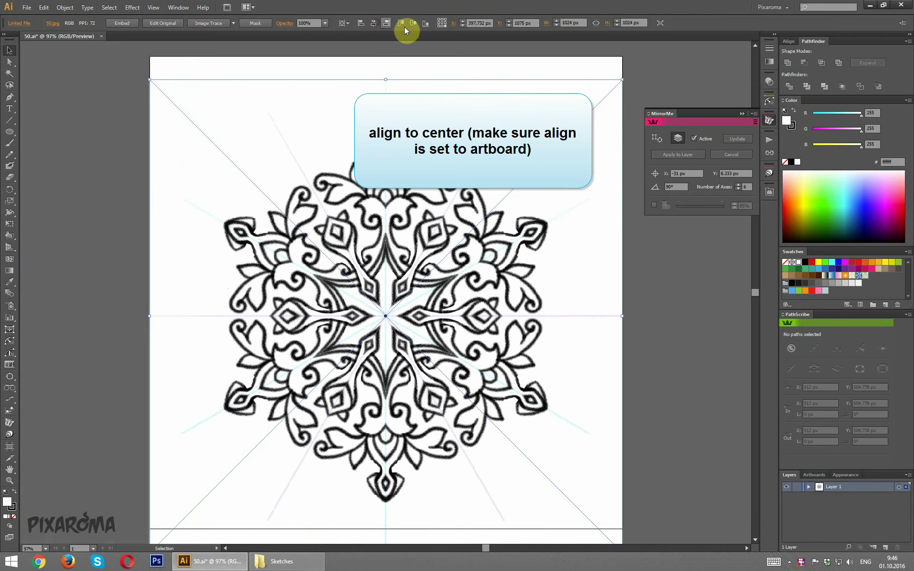
pyautogui.click(410, 24)
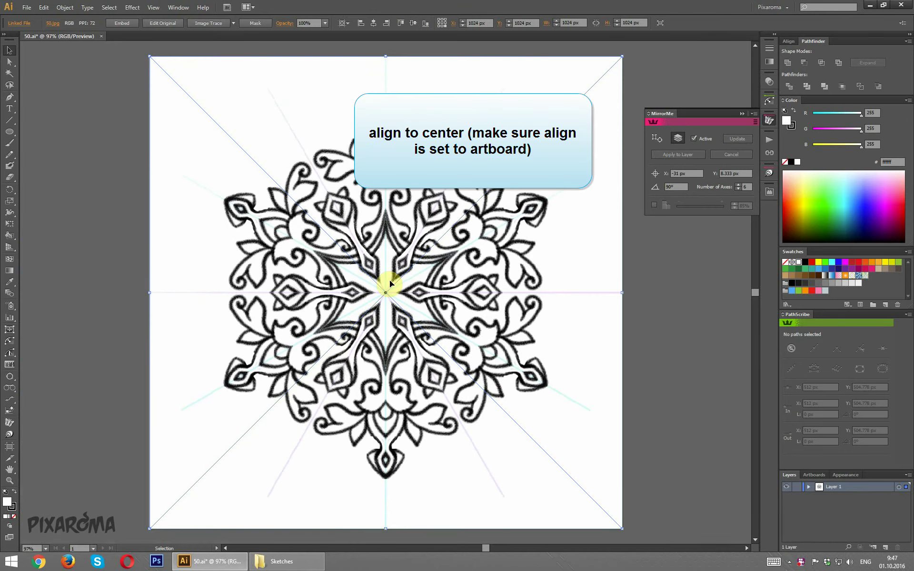
# - Make Layer 1 a template with images dimmed to 20%, and add a new Layer 2 above it
pyautogui.doubleClick(819, 487)
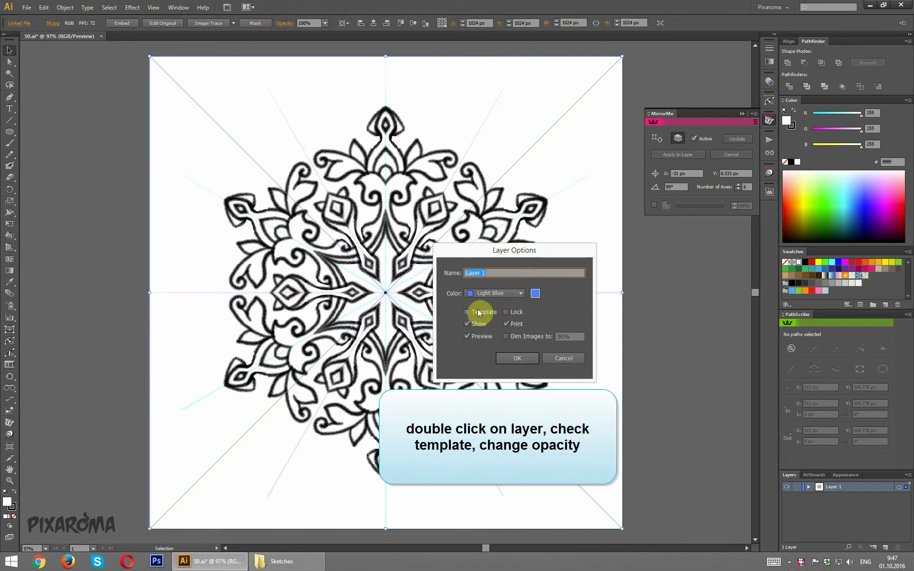
pyautogui.click(478, 311)
pyautogui.doubleClick(569, 337)
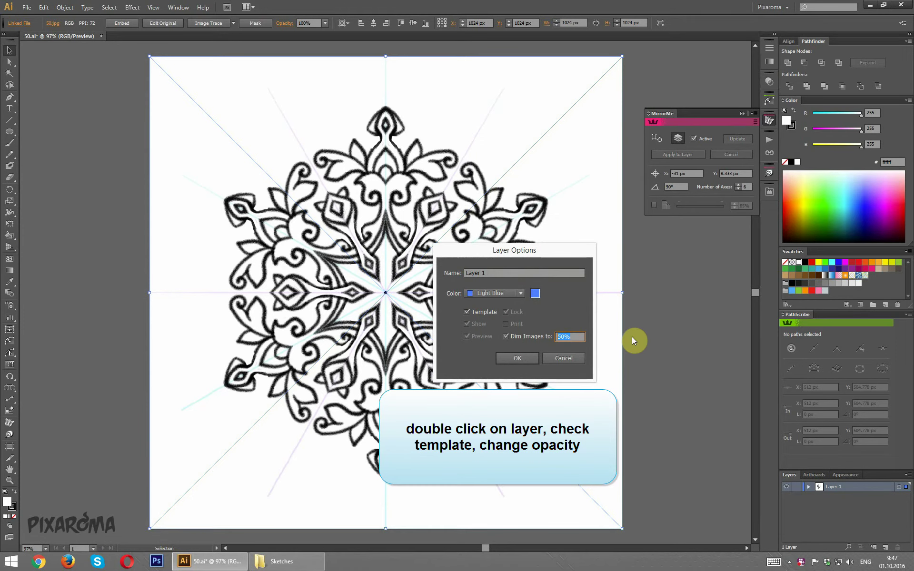
pyautogui.write('20')
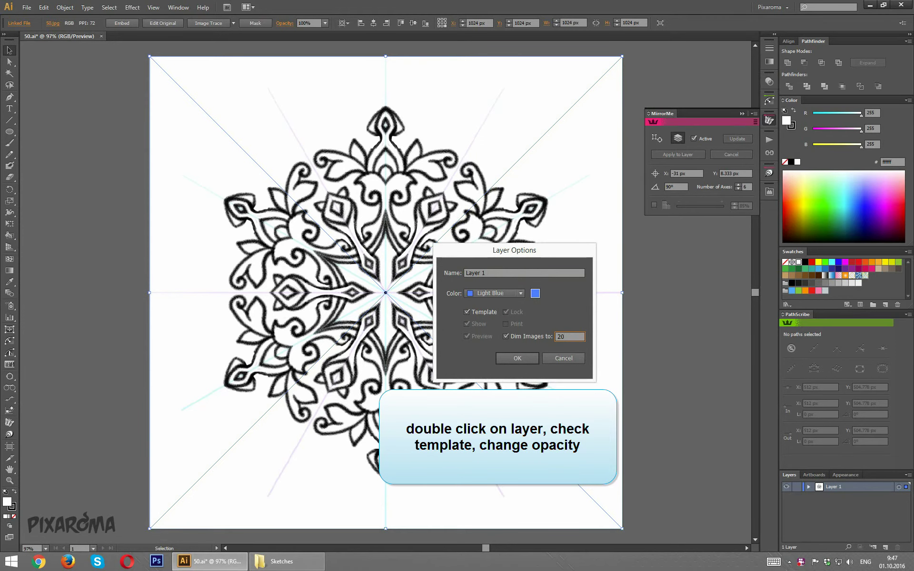
pyautogui.click(524, 360)
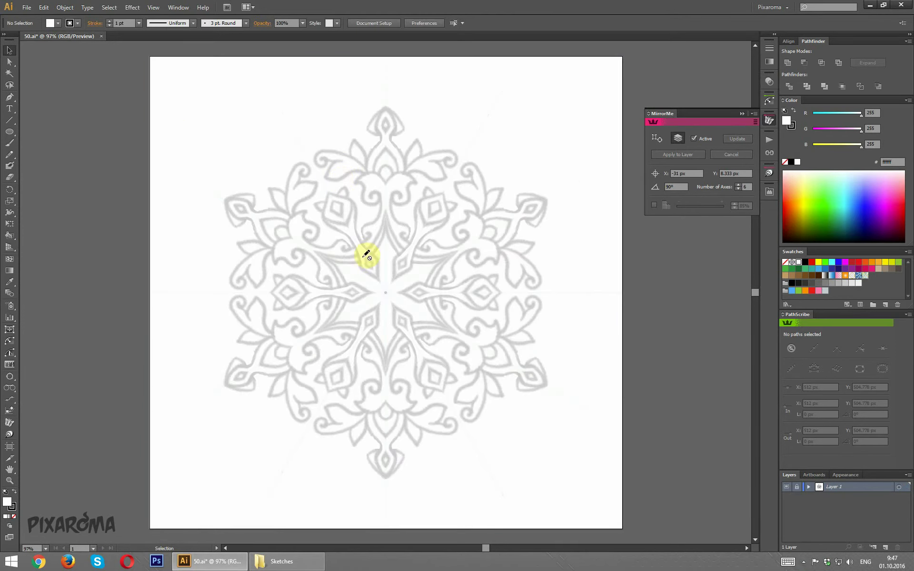
pyautogui.click(886, 547)
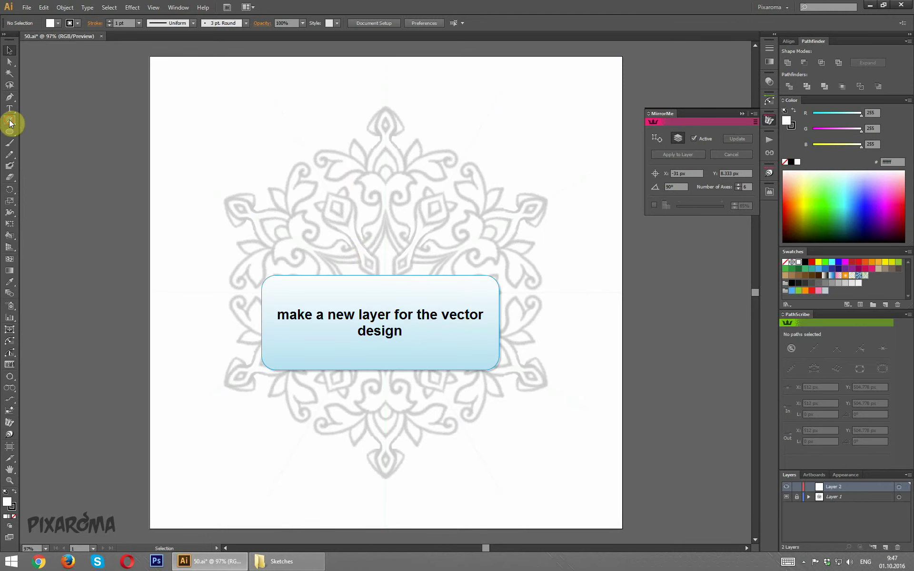
# - Draw a vertical line through the artboard centre with the Line Segment tool
pyautogui.click(10, 123)
pyautogui.moveTo(385, 57)
pyautogui.mouseDown()
pyautogui.moveTo(402, 551)
pyautogui.moveTo(408, 465)
pyautogui.mouseUp()
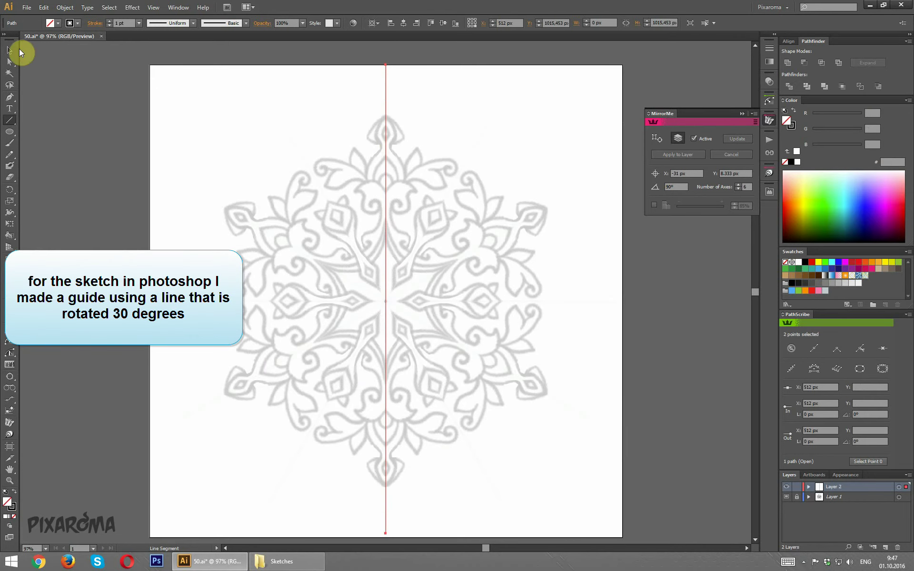
pyautogui.click(10, 50)
pyautogui.click(245, 181)
# - Add rotated copies of the line every 30° to form six crossing guide lines
pyautogui.click(384, 247)
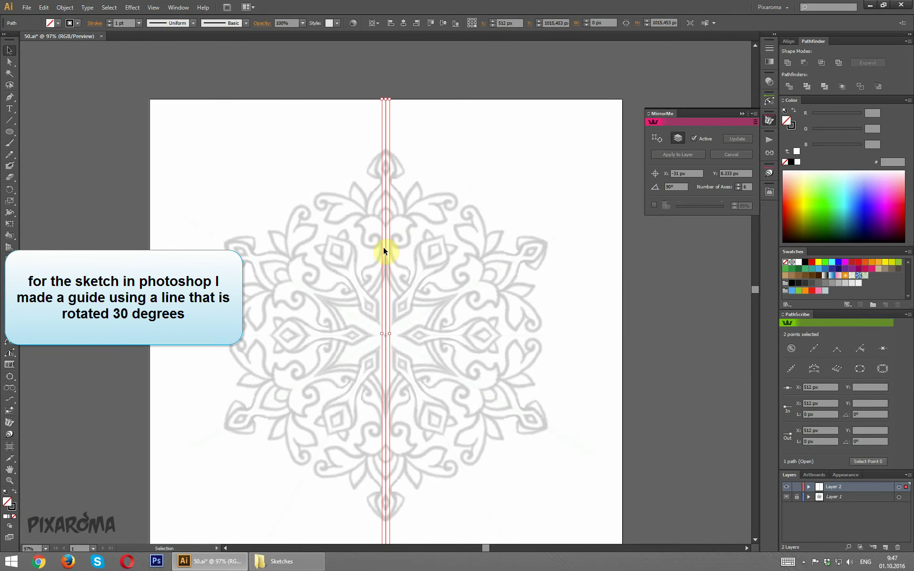
pyautogui.rightClick(383, 249)
pyautogui.moveTo(430, 374)
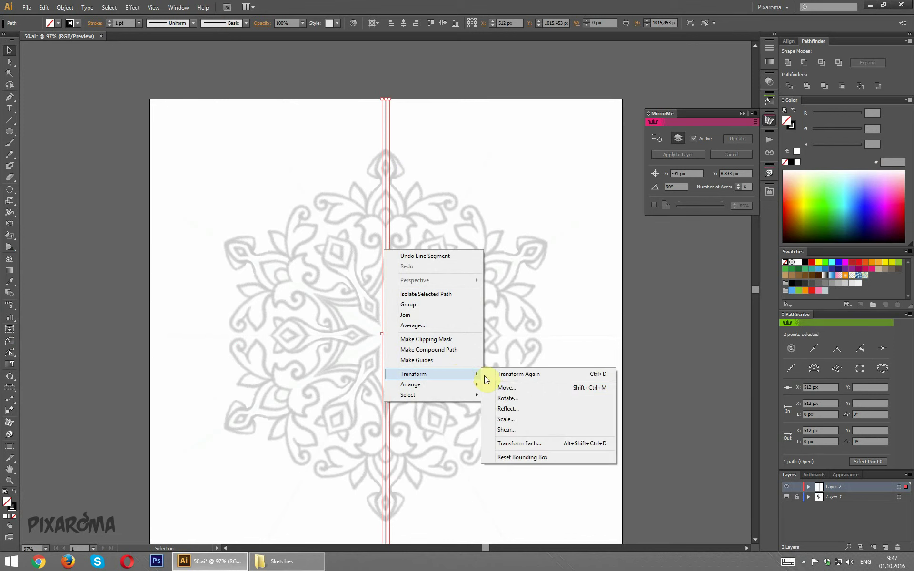
pyautogui.click(513, 396)
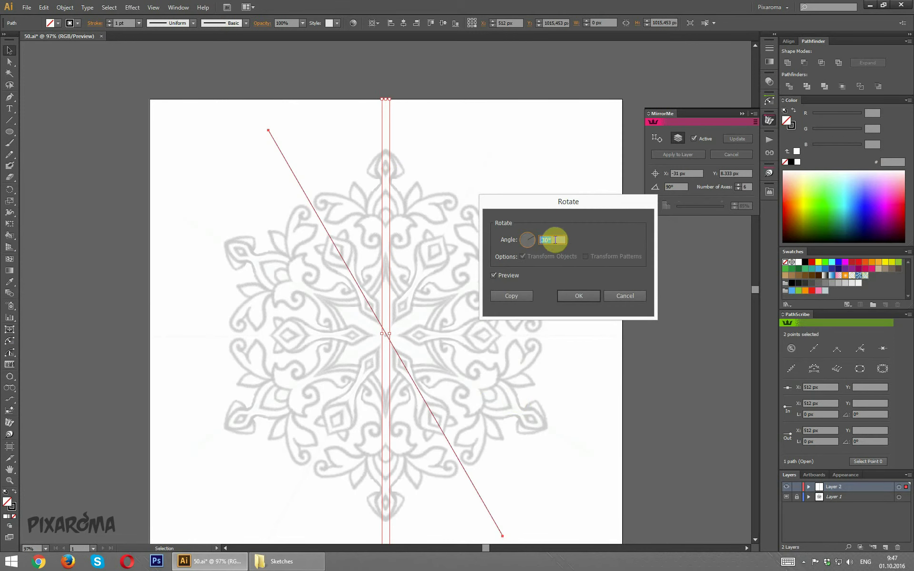
pyautogui.click(513, 296)
pyautogui.hotkey('ctrl', 'd')
pyautogui.hotkey('ctrl', 'd')
pyautogui.hotkey('ctrl', 'd')
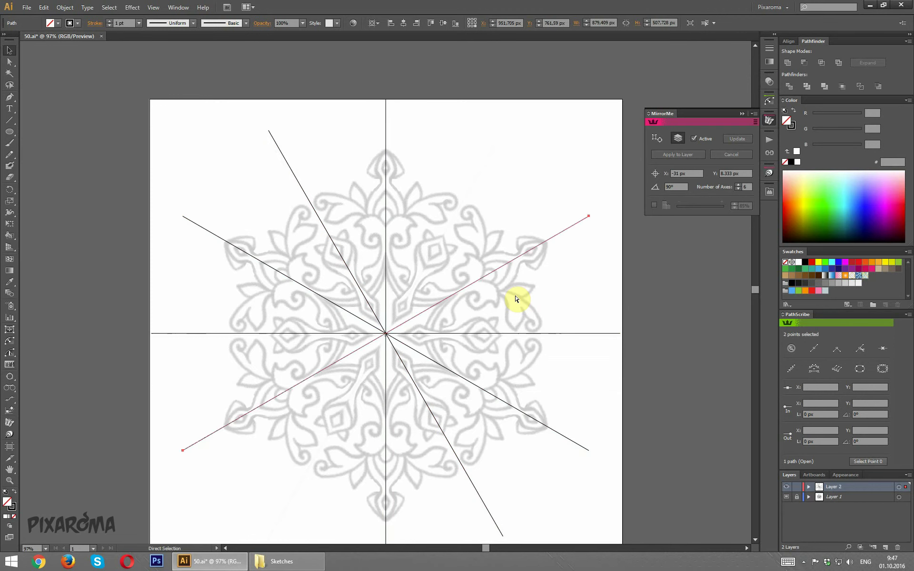
pyautogui.hotkey('ctrl', 'd')
pyautogui.click(8, 51)
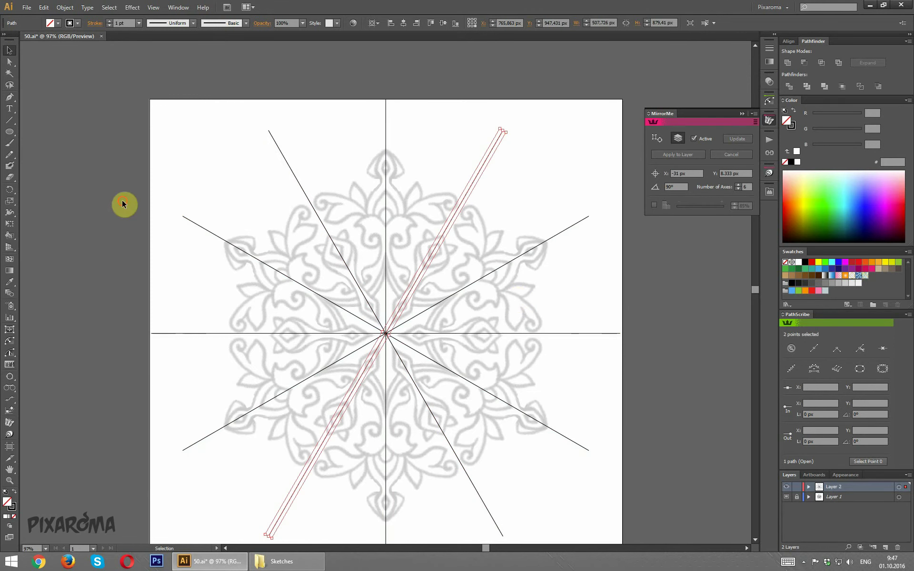
pyautogui.click(459, 308)
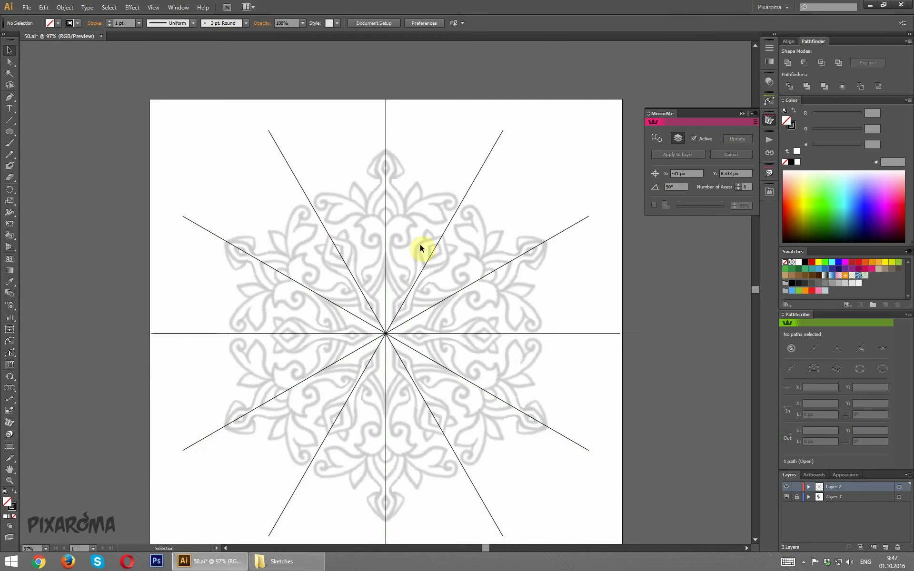
pyautogui.hotkey('shift', 'b')
# - Paint several trial Blob Brush strokes and arrows over the top of the sketch
pyautogui.moveTo(362, 239)
pyautogui.mouseDown()
pyautogui.moveTo(362, 200)
pyautogui.moveTo(417, 175)
pyautogui.moveTo(412, 183)
pyautogui.mouseUp()
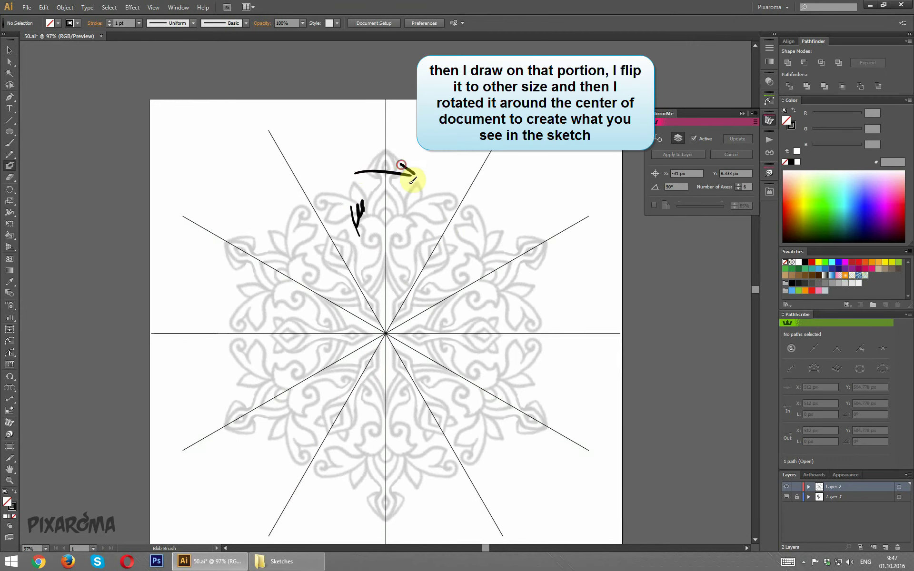
pyautogui.moveTo(448, 153); pyautogui.dragTo(420, 271)
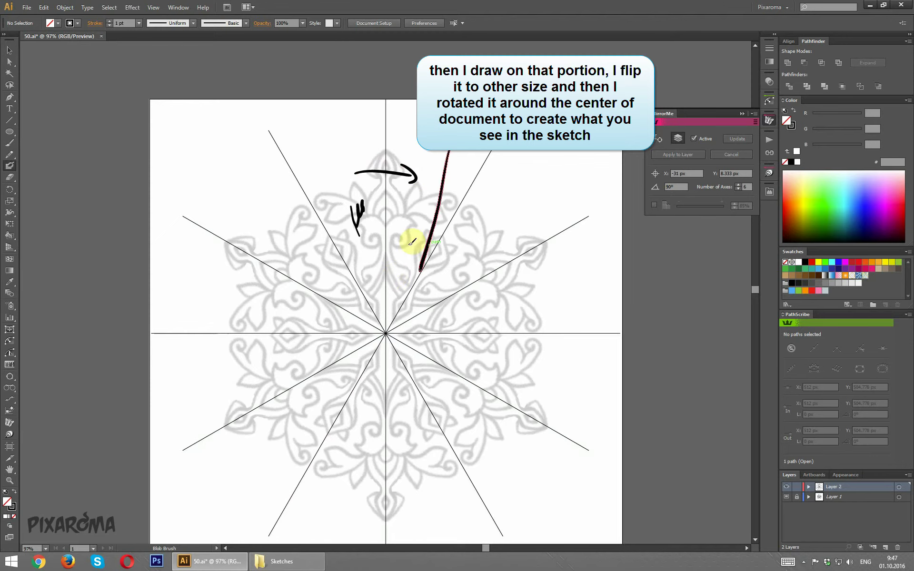
pyautogui.moveTo(315, 174); pyautogui.dragTo(403, 278)
pyautogui.moveTo(435, 221); pyautogui.dragTo(439, 233)
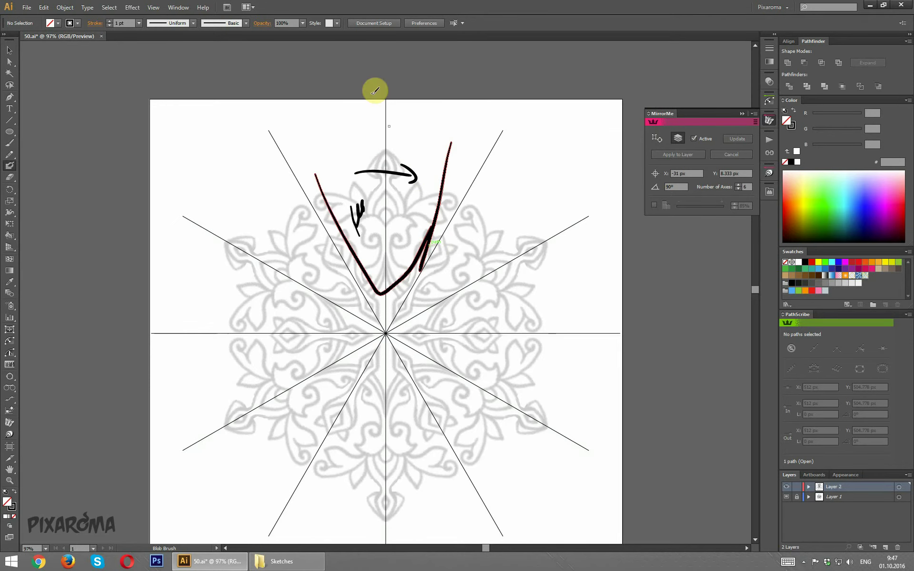
pyautogui.moveTo(386, 123); pyautogui.dragTo(273, 202)
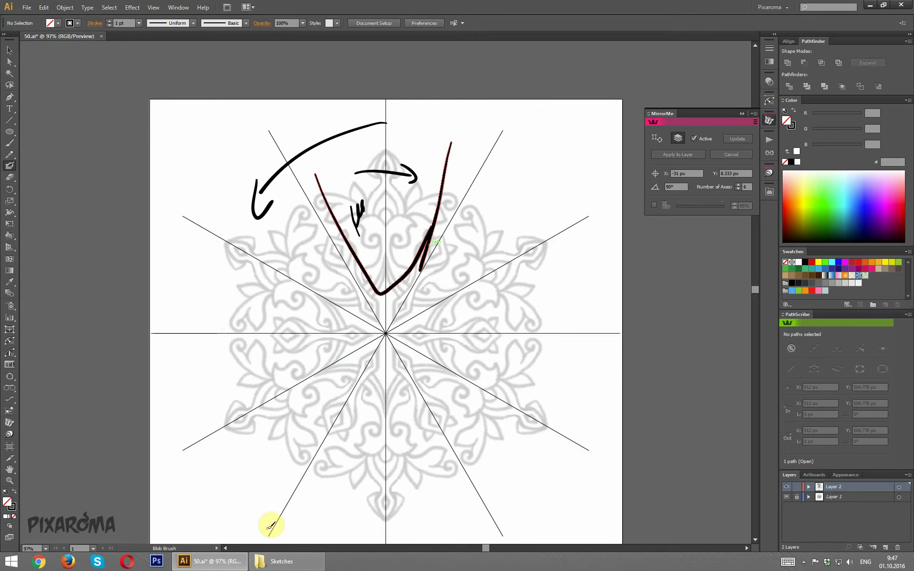
# - Marquee-select all guide lines and strokes on Layer 2 and delete them
pyautogui.click(10, 50)
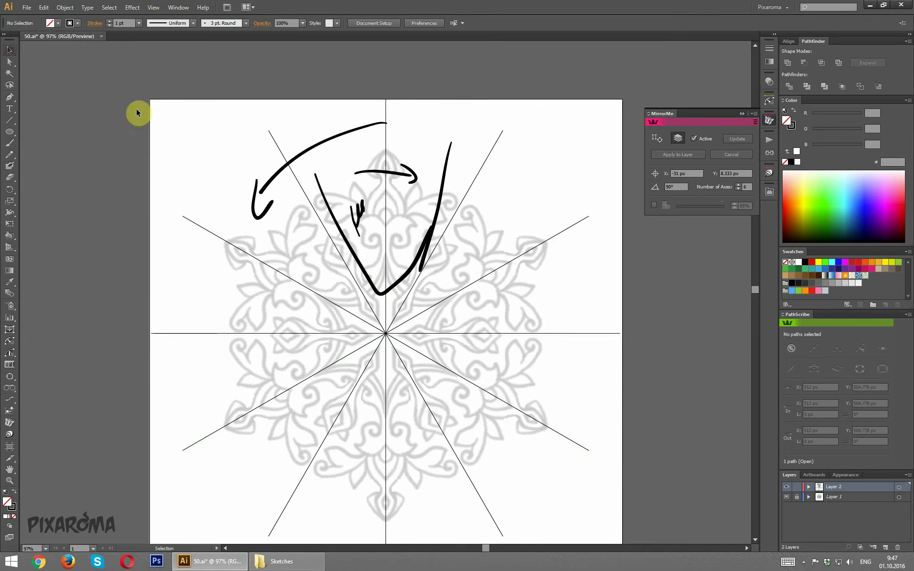
pyautogui.moveTo(232, 102); pyautogui.dragTo(544, 411)
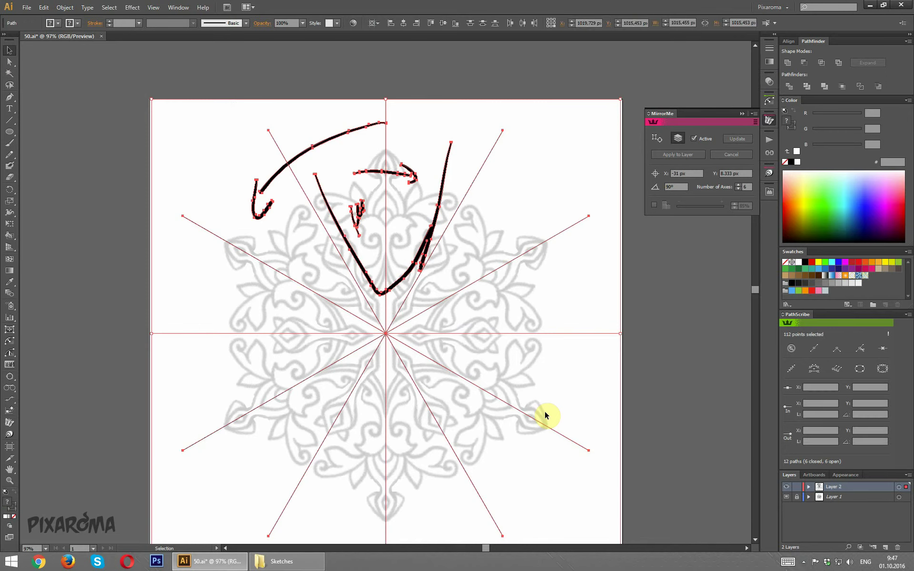
pyautogui.press('Delete')
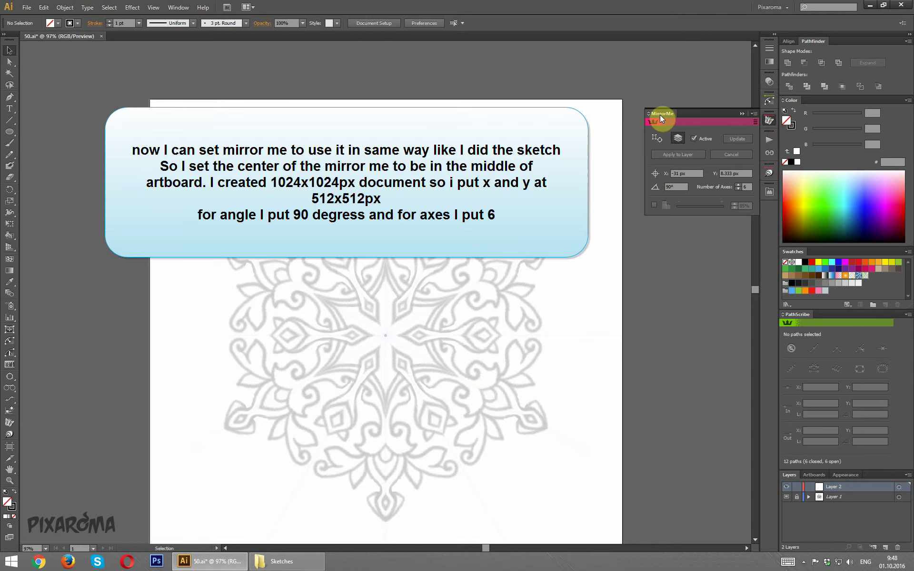
# - Set the MirrorMe centre to X/Y 512 px with angle 90° and 6 axes, applied to the layer
pyautogui.doubleClick(697, 173)
pyautogui.write('512')
pyautogui.press('Tab')
pyautogui.write('512')
pyautogui.press('Tab')
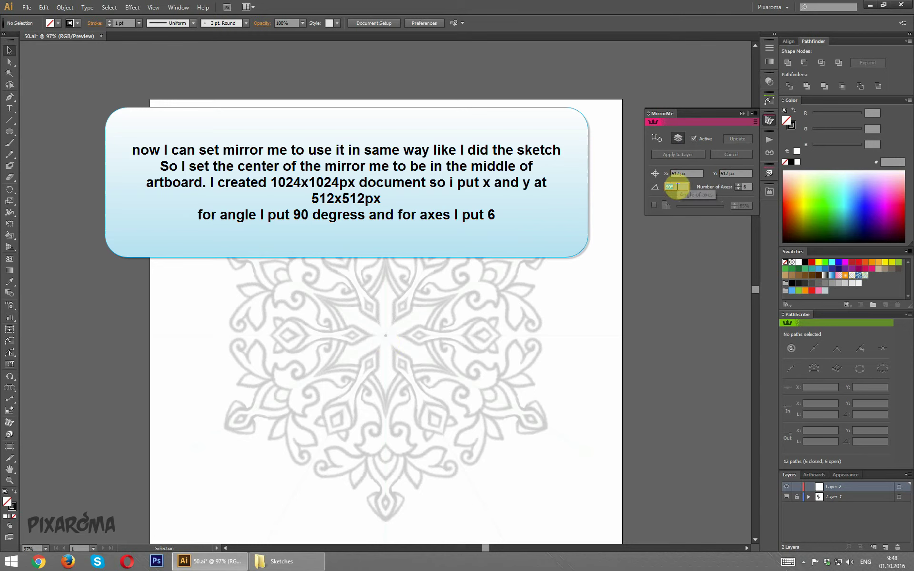
pyautogui.click(747, 186)
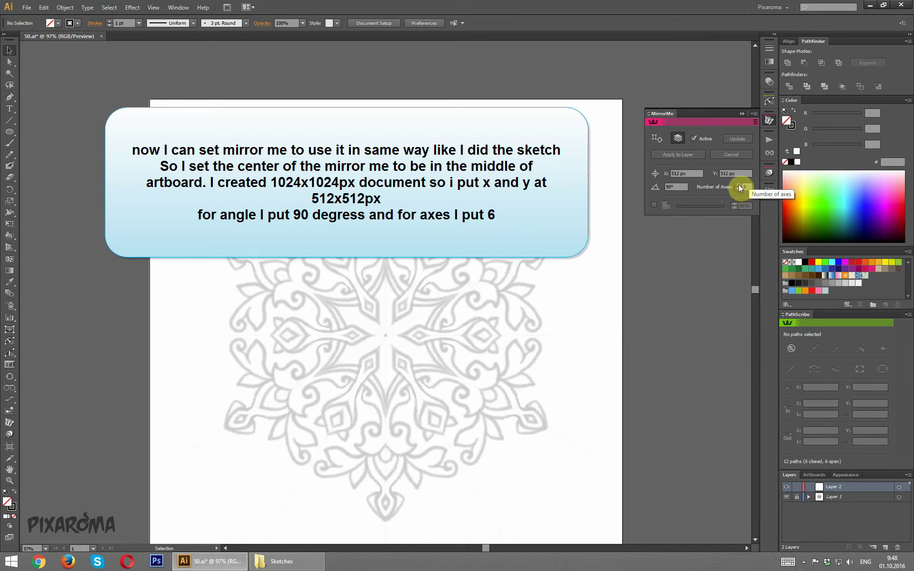
pyautogui.click(680, 187)
pyautogui.click(678, 141)
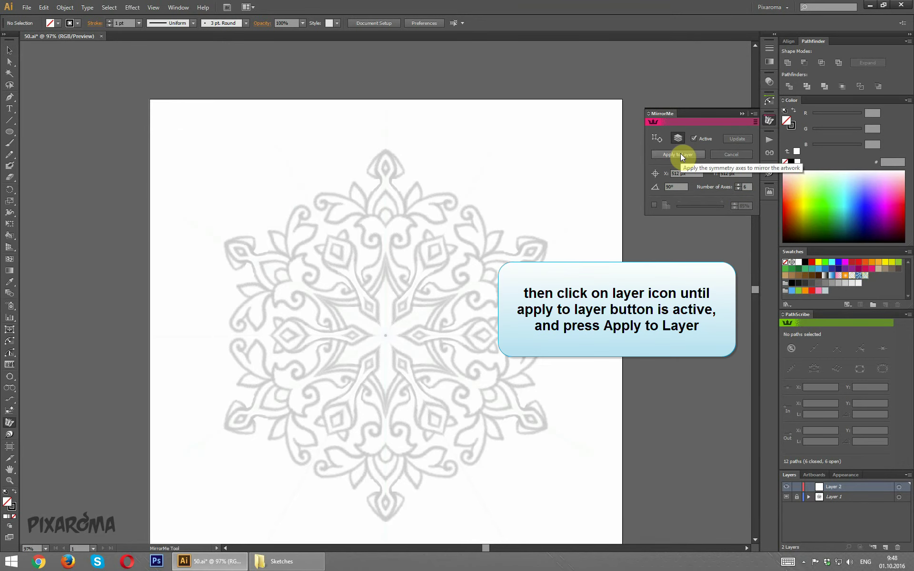
pyautogui.click(681, 154)
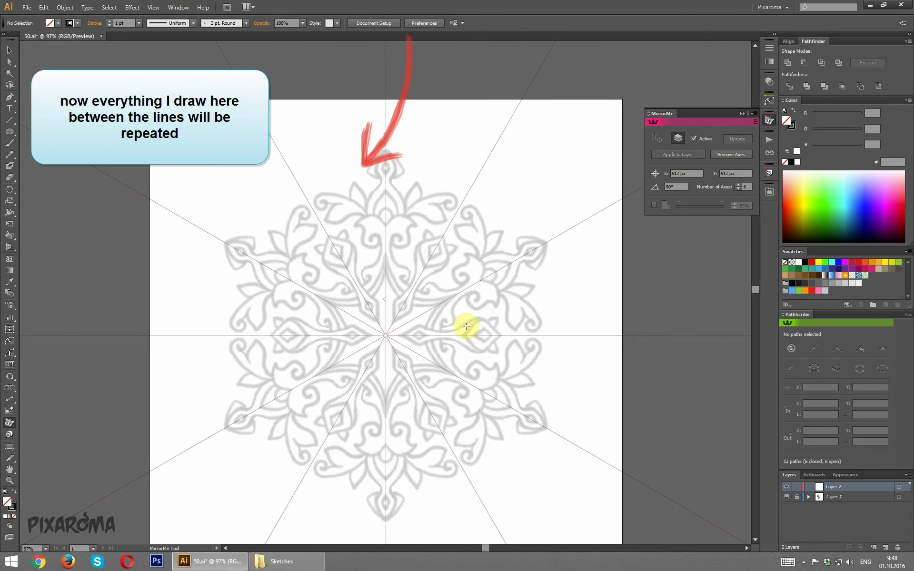
# - Paint two mirrored Blob Brush test strokes, then delete them
pyautogui.hotkey('shift', 'b')
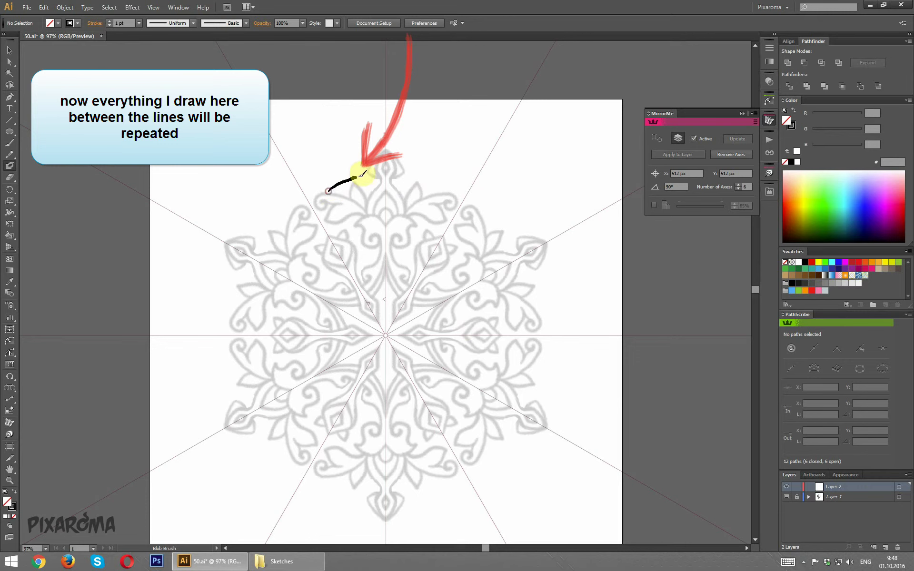
pyautogui.moveTo(330, 191)
pyautogui.mouseDown()
pyautogui.moveTo(368, 175)
pyautogui.moveTo(363, 189)
pyautogui.mouseUp()
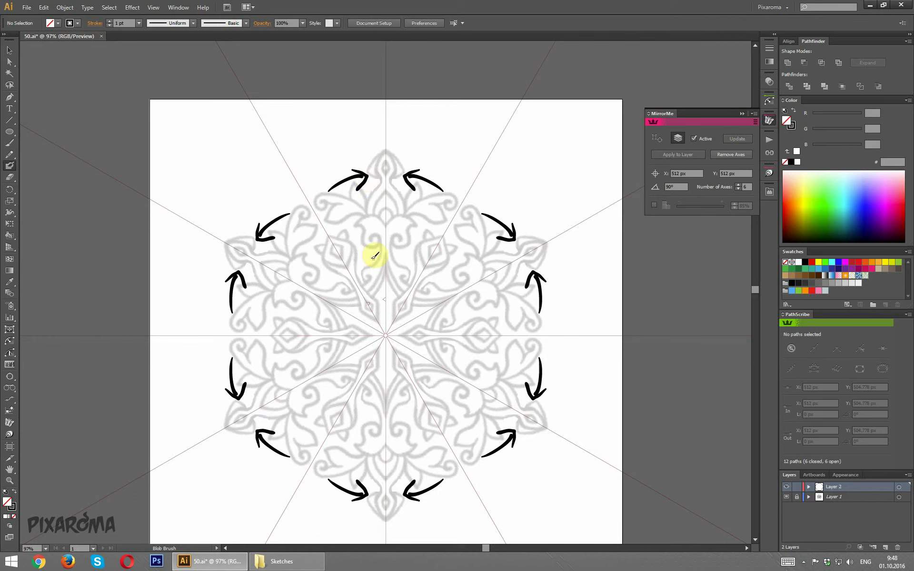
pyautogui.moveTo(373, 257); pyautogui.dragTo(366, 210)
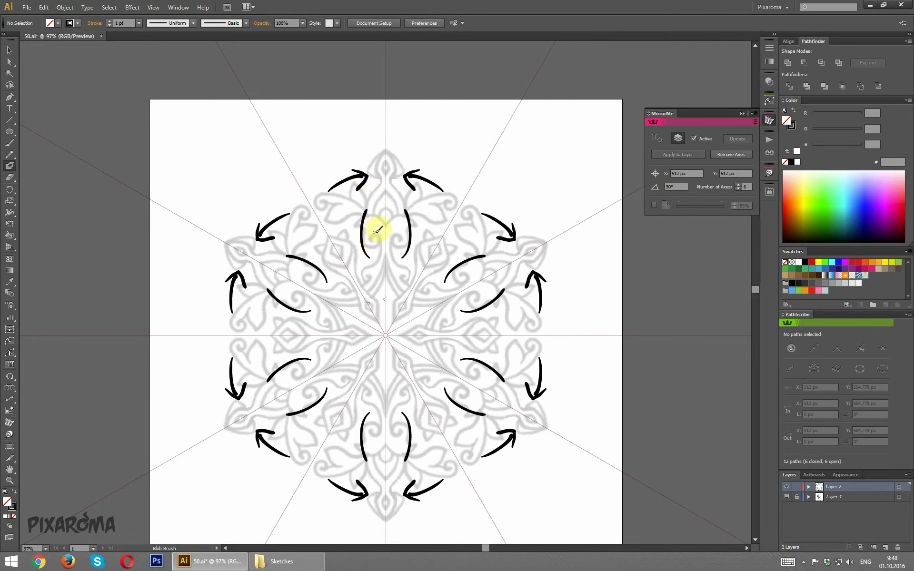
pyautogui.press('Delete')
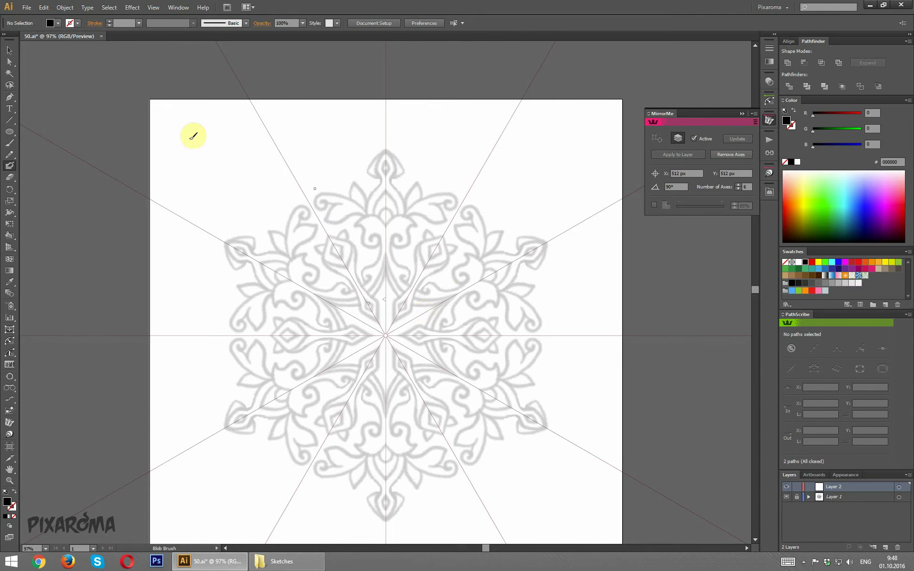
# - Choose the Pen tool with a black 5 pt stroke and no fill
pyautogui.click(9, 97)
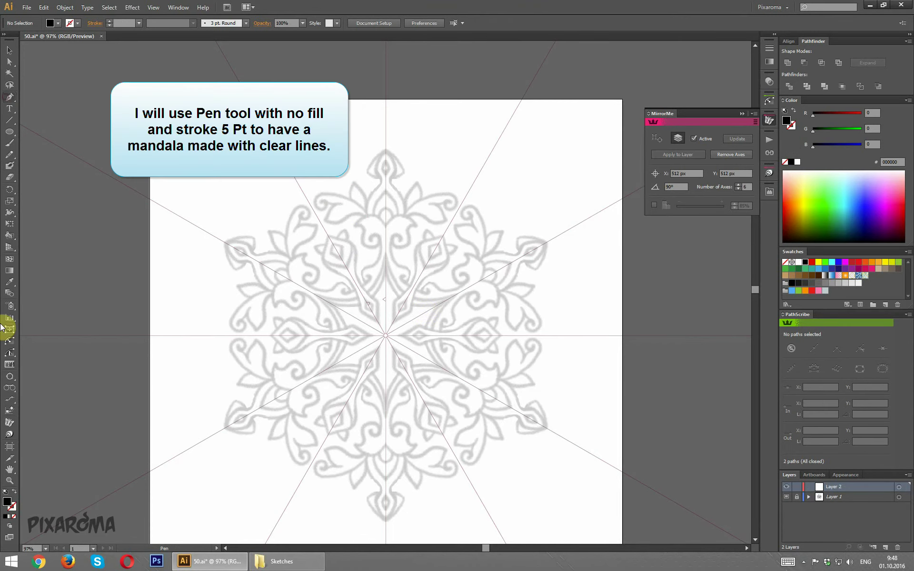
pyautogui.click(14, 492)
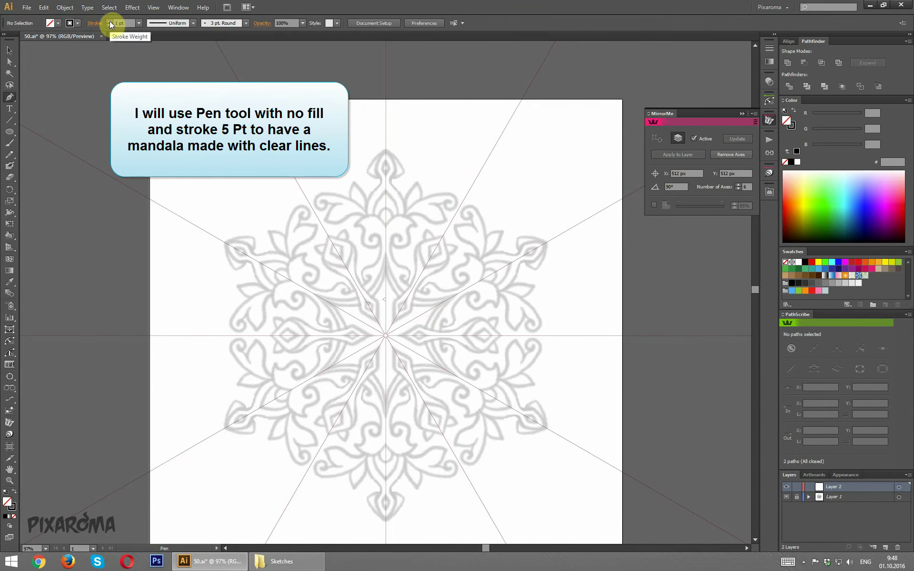
pyautogui.click(110, 21)
pyautogui.click(109, 21)
# - Zoom in and pen-draw the long curved petal path from its base up to the tip
pyautogui.hotkey('ctrl', '1')
pyautogui.hotkey('ctrl', '+')
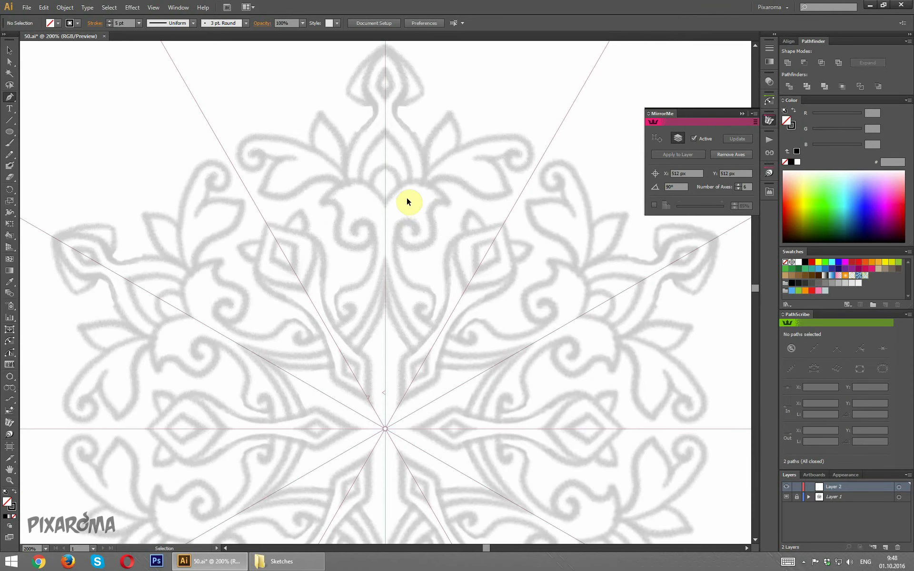
pyautogui.hotkey('ctrl', '+')
pyautogui.hotkey('ctrl', '+')
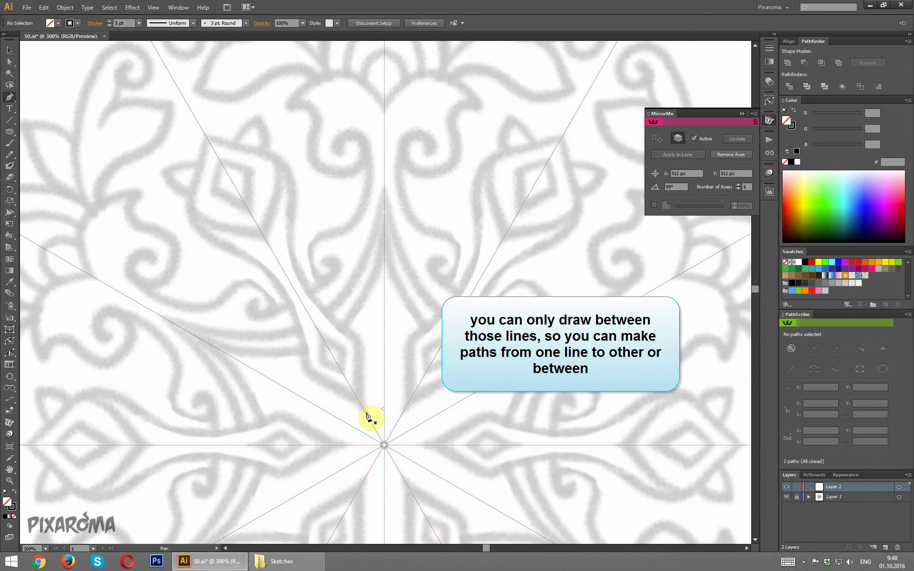
pyautogui.moveTo(360, 403); pyautogui.dragTo(361, 352)
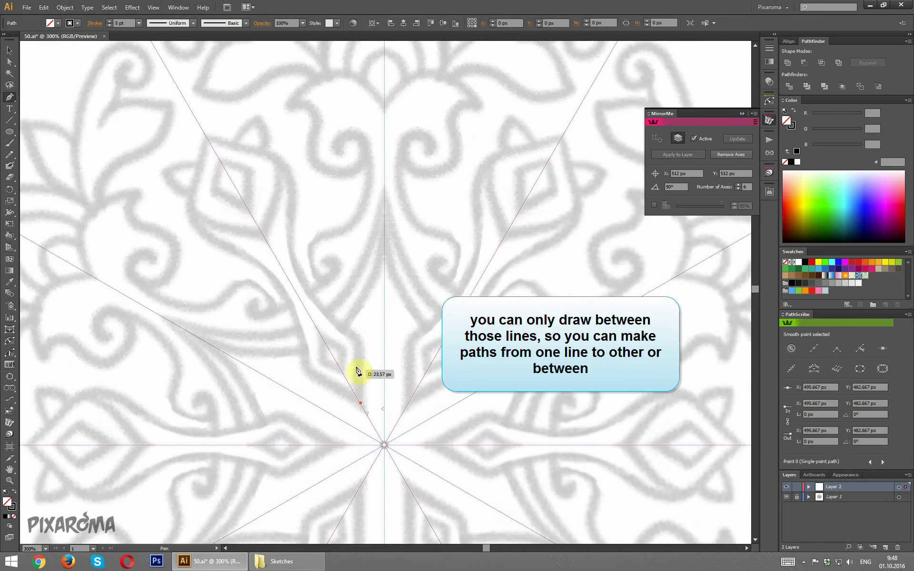
pyautogui.moveTo(320, 379); pyautogui.dragTo(323, 317)
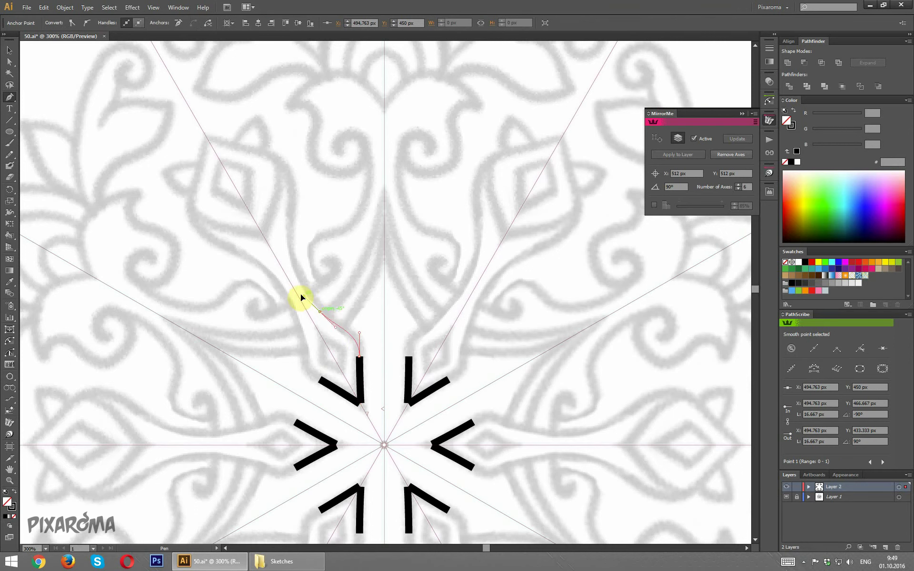
pyautogui.moveTo(290, 219); pyautogui.dragTo(296, 174)
pyautogui.moveTo(199, 138); pyautogui.dragTo(110, 129)
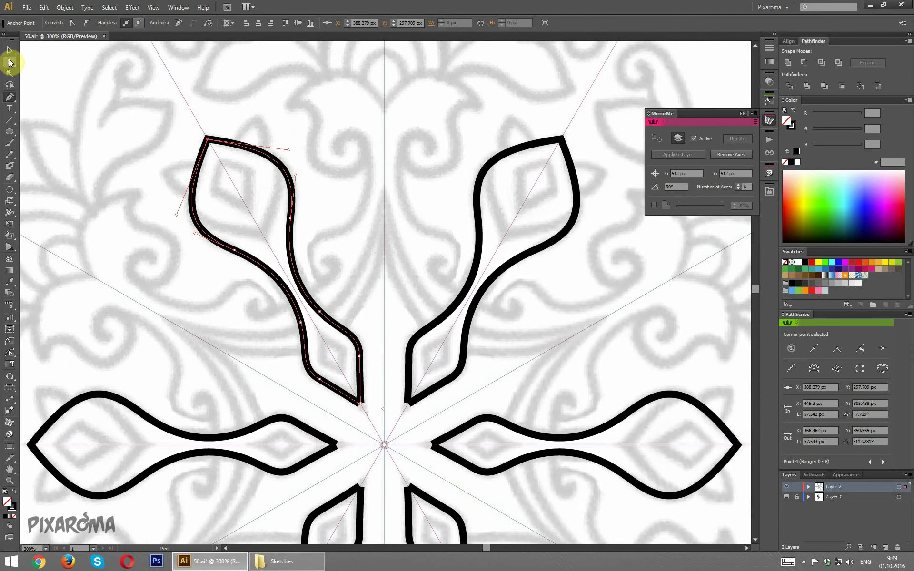
# - Nudge the petal's base anchor with Direct Selection, then deselect
pyautogui.click(10, 63)
pyautogui.moveTo(360, 404); pyautogui.dragTo(361, 411)
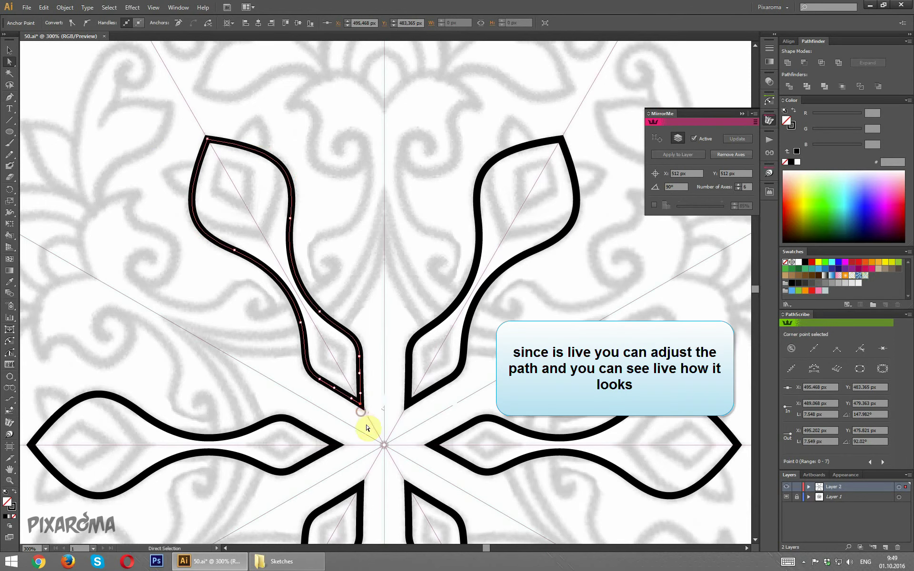
pyautogui.click(380, 338)
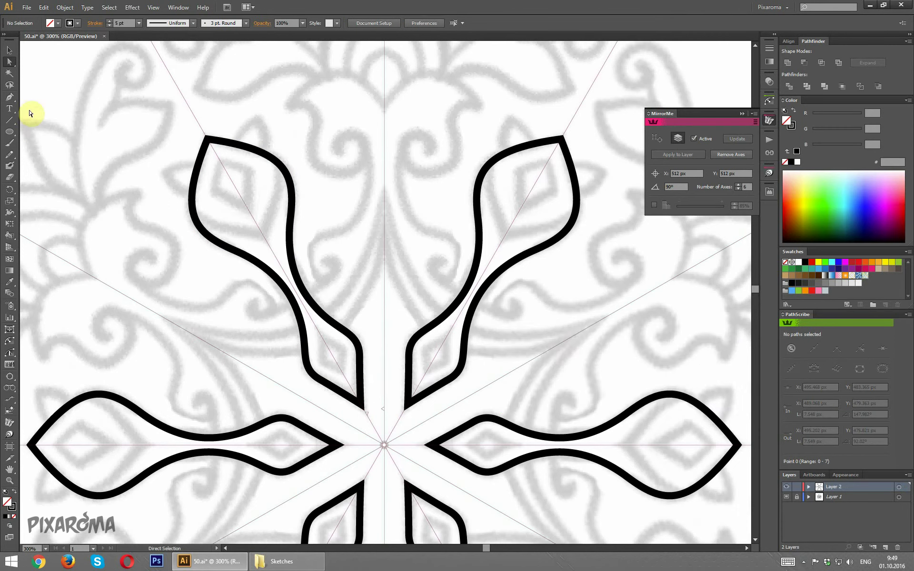
# - Draw a closed eye shape inside the petal stem
pyautogui.click(9, 97)
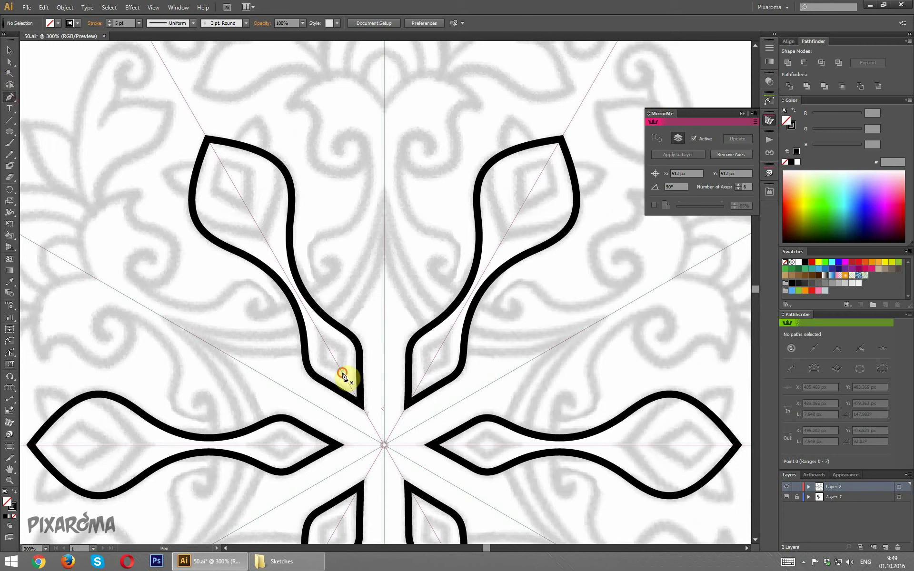
pyautogui.moveTo(320, 338); pyautogui.dragTo(284, 332)
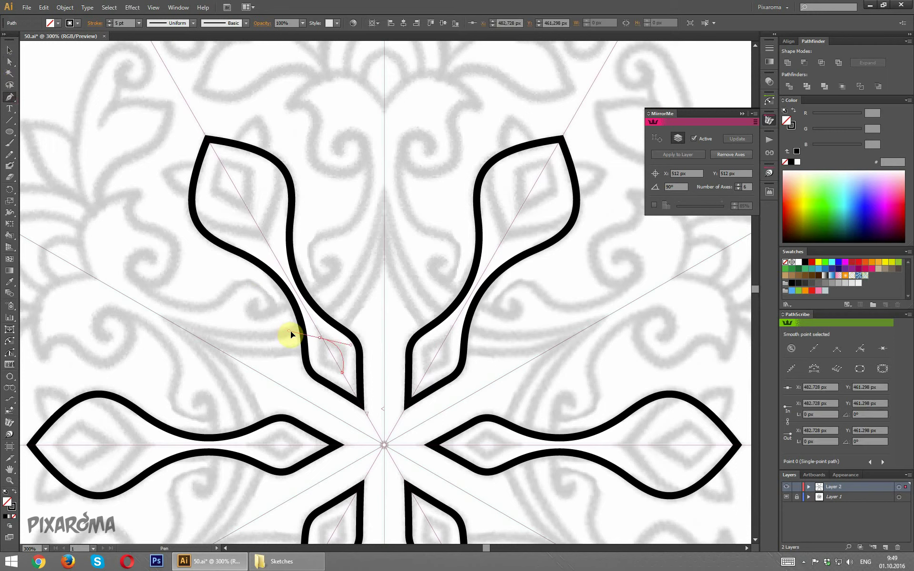
pyautogui.click(322, 338)
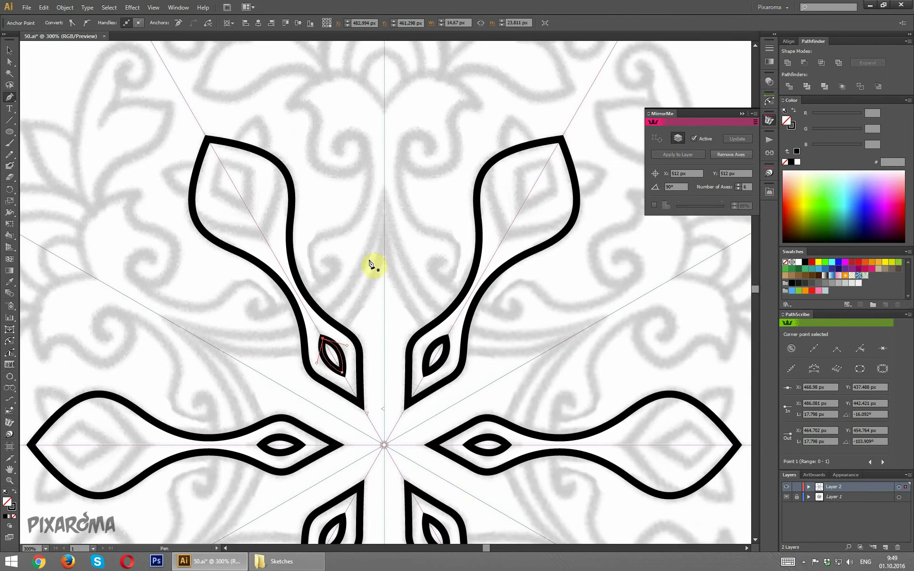
pyautogui.keyDown('ctrl'); pyautogui.click(356, 278); pyautogui.keyUp('ctrl')
# - Draw a four-cornered shape across the petal tip
pyautogui.scroll(2, 364, 271)
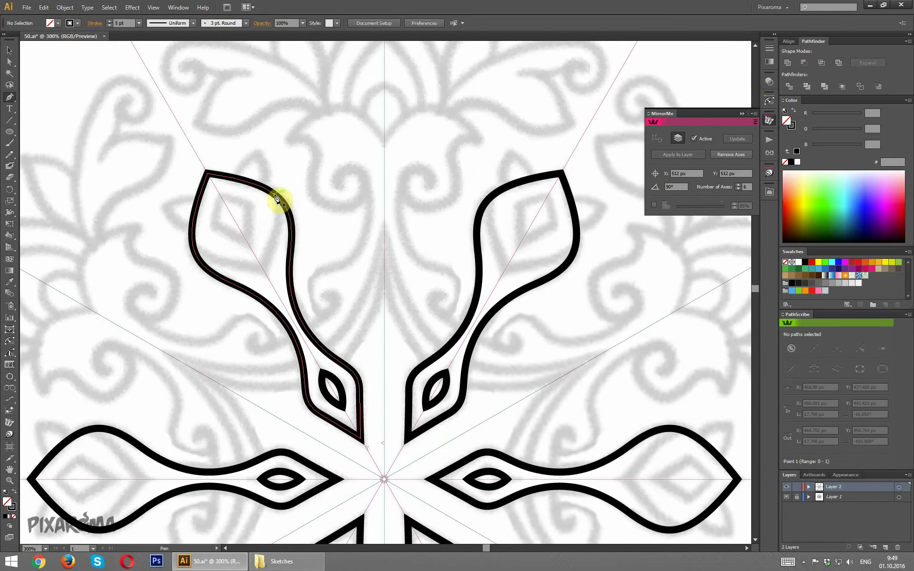
pyautogui.click(284, 204)
pyautogui.click(263, 271)
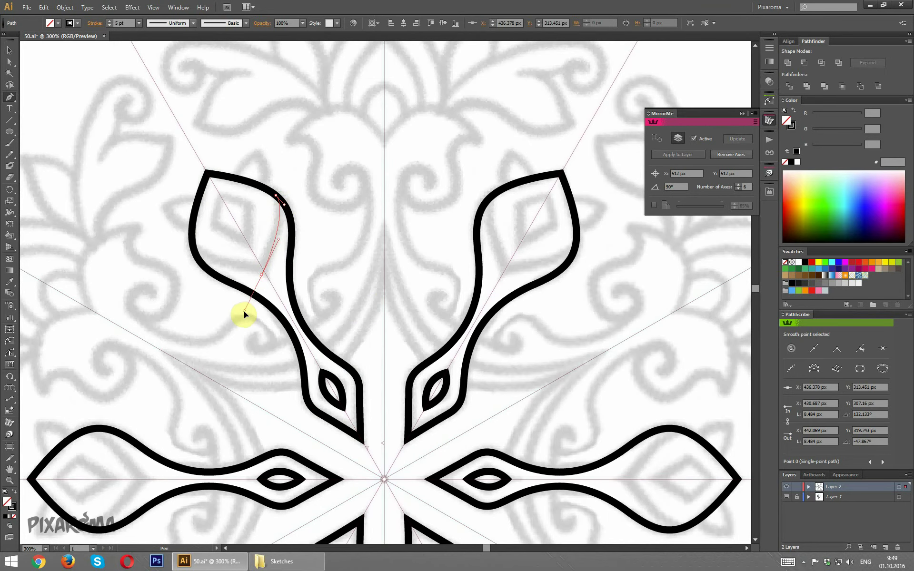
pyautogui.click(194, 248)
pyautogui.click(280, 199)
pyautogui.keyDown('ctrl'); pyautogui.click(327, 249); pyautogui.keyUp('ctrl')
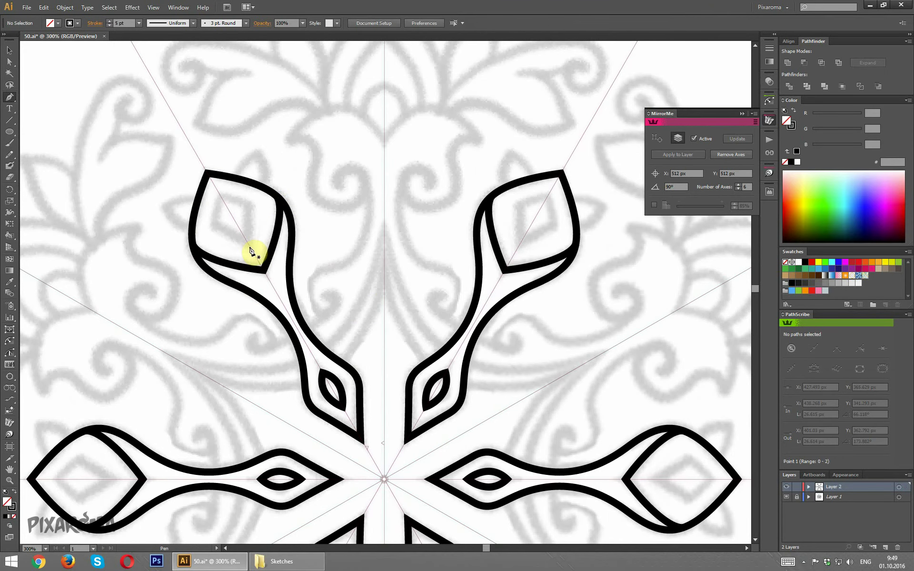
# - Draw a small diamond inside the petal tip
pyautogui.click(249, 246)
pyautogui.click(251, 208)
pyautogui.click(221, 196)
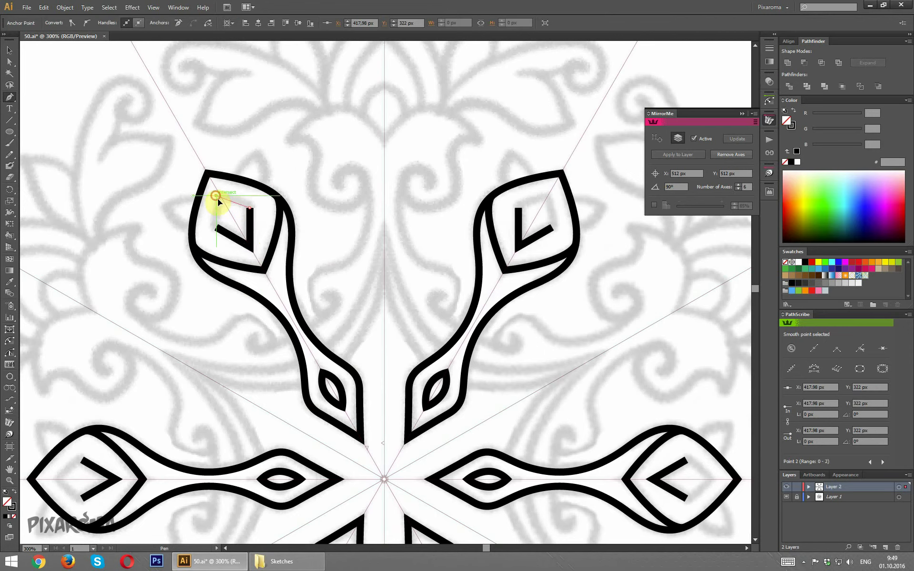
pyautogui.click(215, 227)
pyautogui.click(249, 246)
pyautogui.keyDown('ctrl'); pyautogui.click(337, 248); pyautogui.keyUp('ctrl')
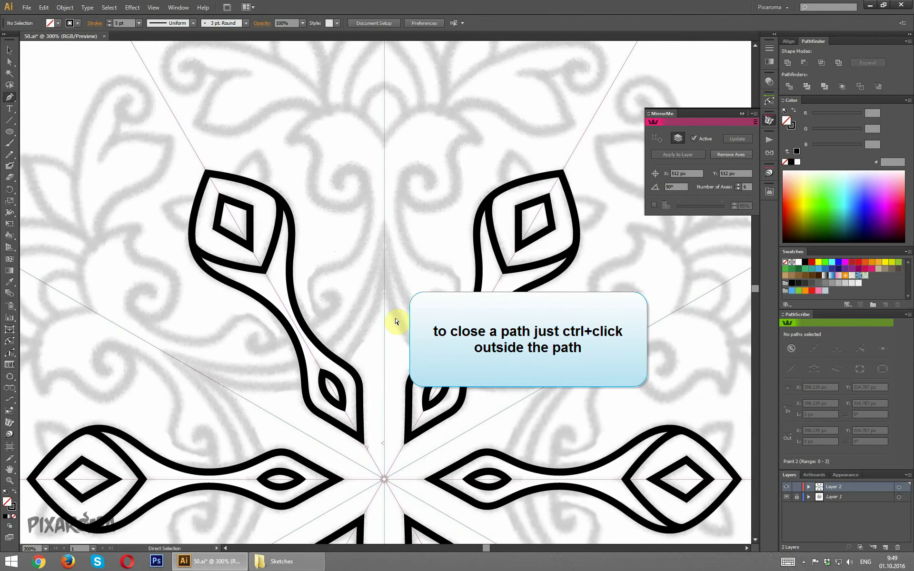
# - Draw a pointed arch joining neighbouring petals and zoom out to view the mandala
pyautogui.scroll(1, 374, 288)
pyautogui.scroll(-2, 327, 206)
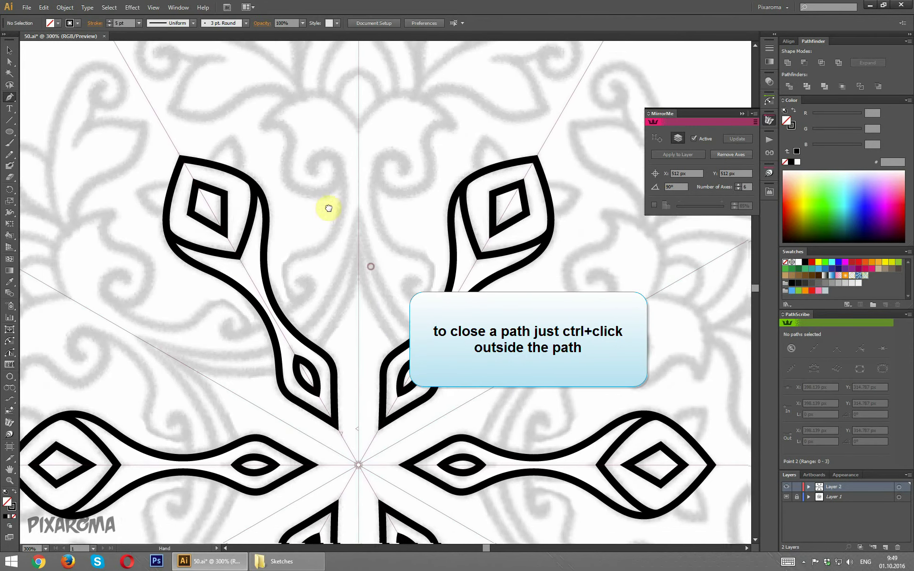
pyautogui.hscroll(2, 323, 206)
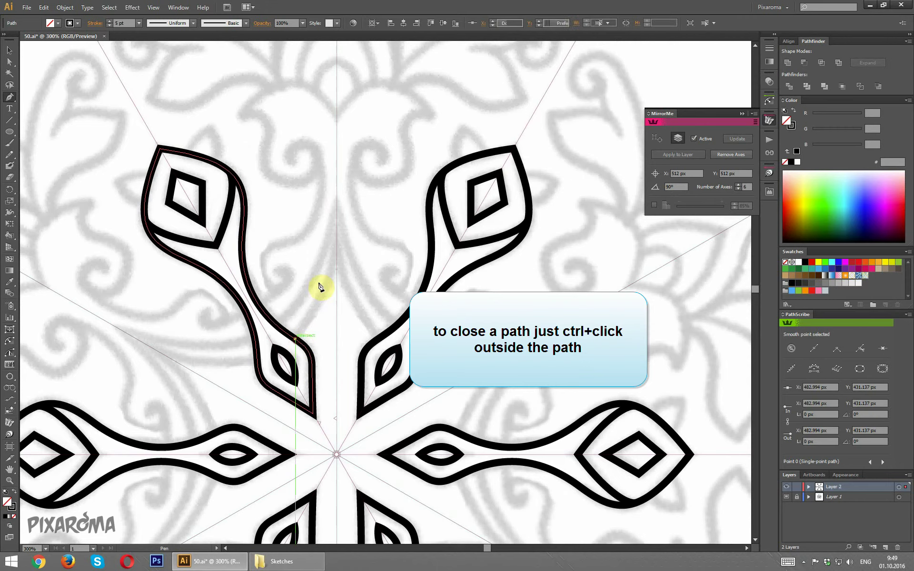
pyautogui.click(338, 245)
pyautogui.moveTo(338, 245); pyautogui.dragTo(348, 184)
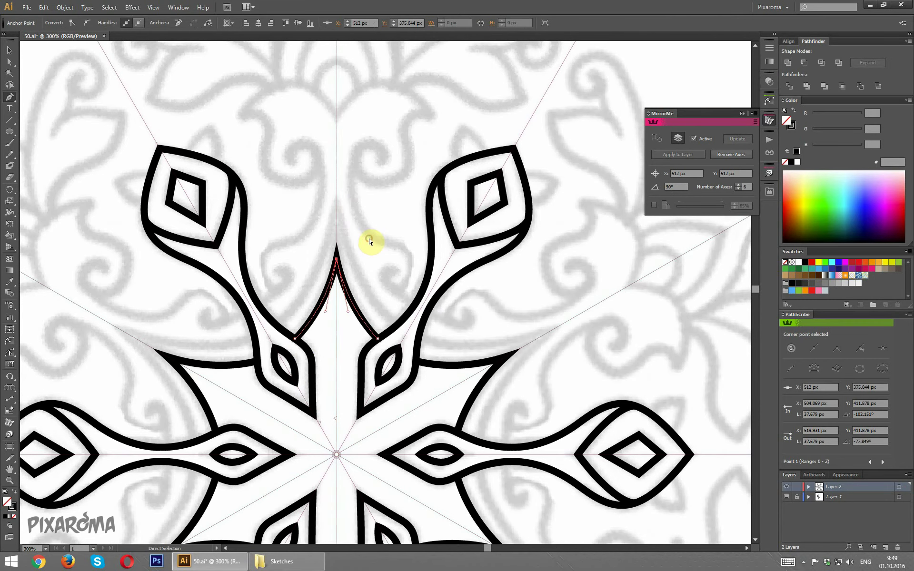
pyautogui.keyDown('ctrl'); pyautogui.click(381, 224); pyautogui.keyUp('ctrl')
pyautogui.hotkey('ctrl', '-')
pyautogui.hotkey('ctrl', '-')
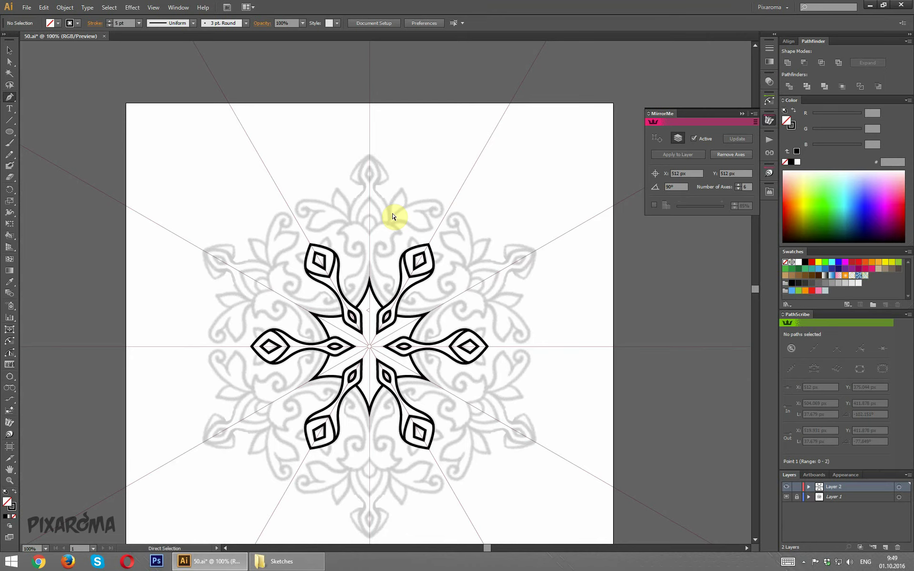
# - Draw a pointed arch inside the central spike
pyautogui.hotkey('ctrl', '+')
pyautogui.hotkey('ctrl', '+')
pyautogui.hotkey('ctrl', '+')
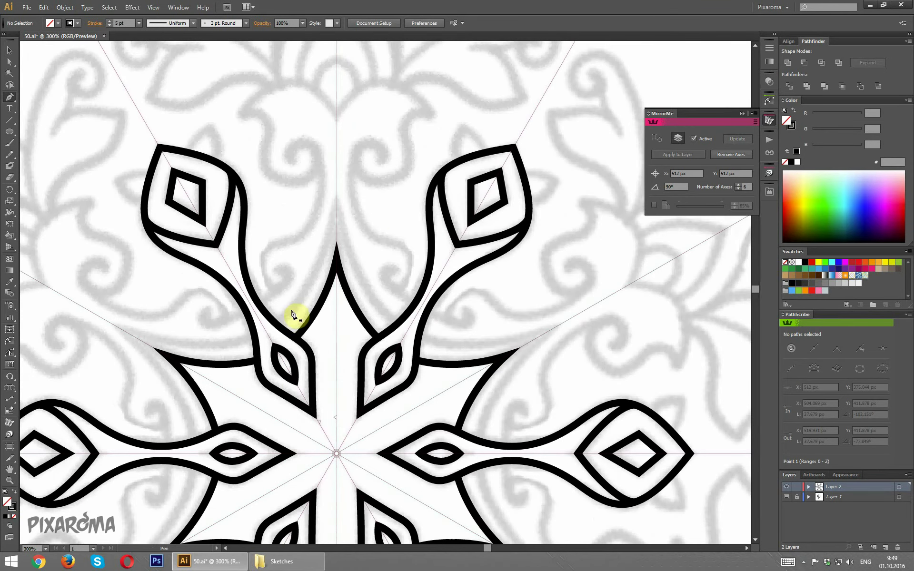
pyautogui.moveTo(277, 324)
pyautogui.mouseDown()
pyautogui.moveTo(348, 133)
pyautogui.moveTo(353, 93)
pyautogui.mouseUp()
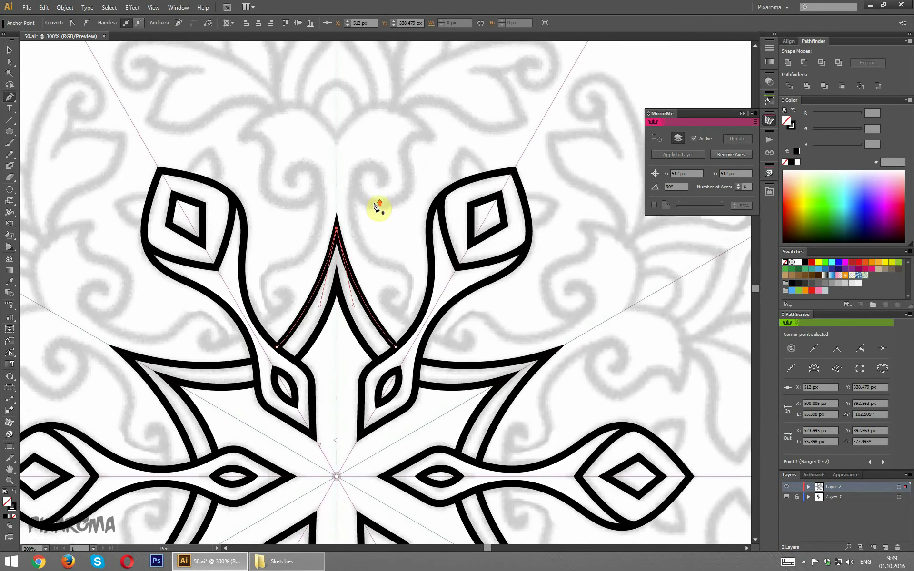
pyautogui.scroll(2, 376, 205)
pyautogui.keyDown('ctrl'); pyautogui.click(380, 237); pyautogui.keyUp('ctrl')
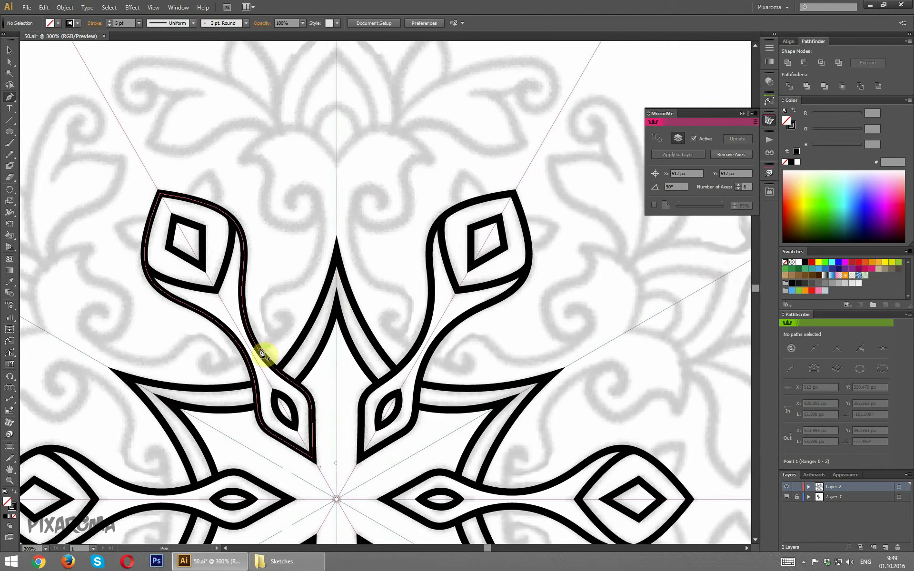
# - Pen-draw a small curl and a taller curled tendril beside the left petal
pyautogui.click(258, 350)
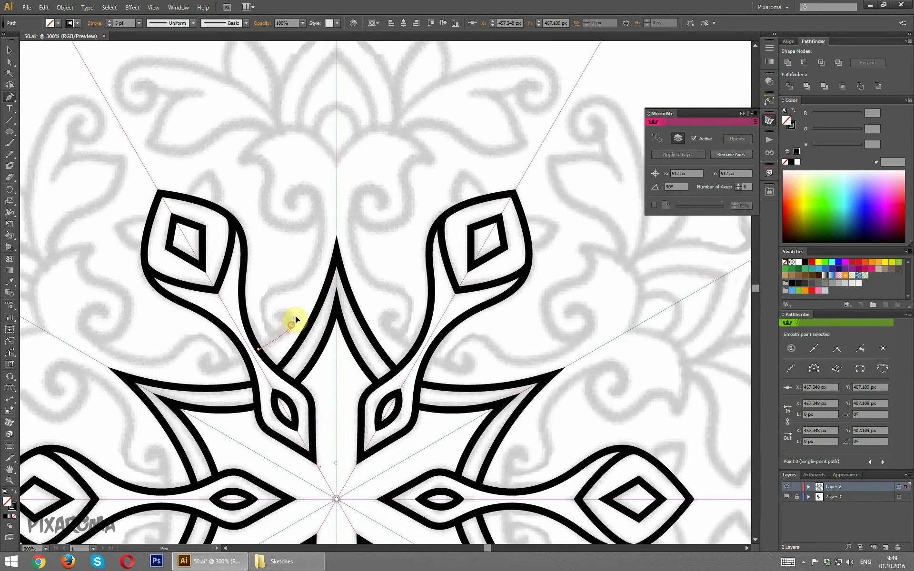
pyautogui.moveTo(291, 325); pyautogui.dragTo(271, 327)
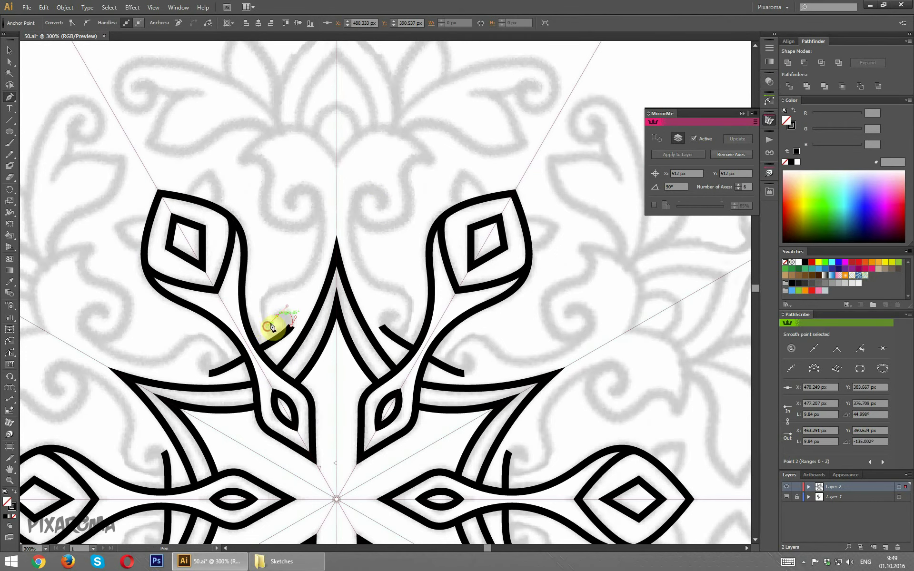
pyautogui.click(278, 316)
pyautogui.keyDown('ctrl'); pyautogui.click(312, 266); pyautogui.keyUp('ctrl')
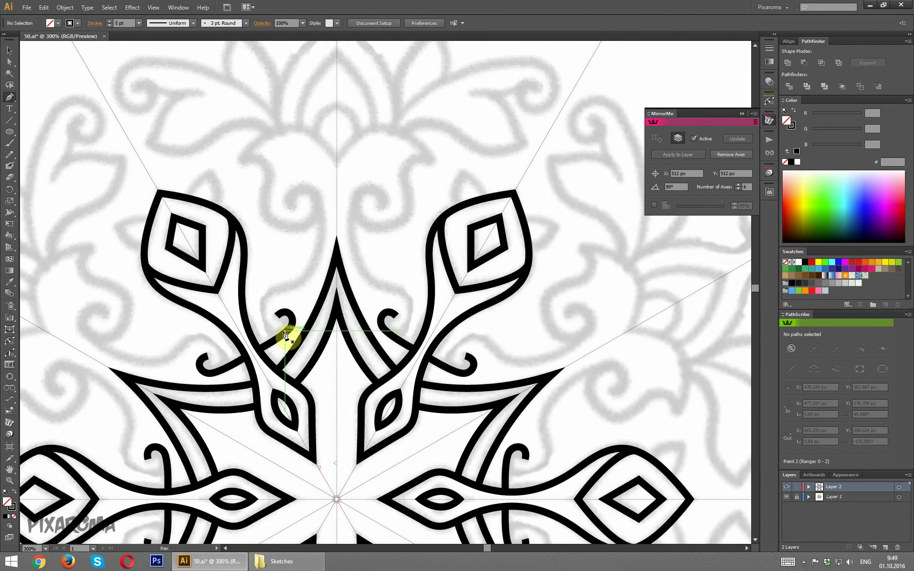
pyautogui.moveTo(258, 305); pyautogui.dragTo(261, 291)
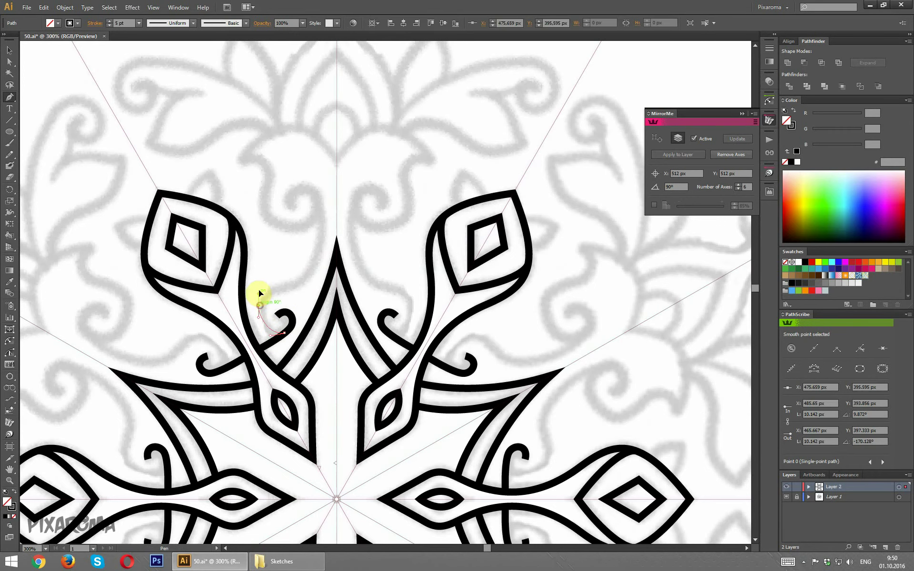
pyautogui.moveTo(285, 332); pyautogui.dragTo(294, 288)
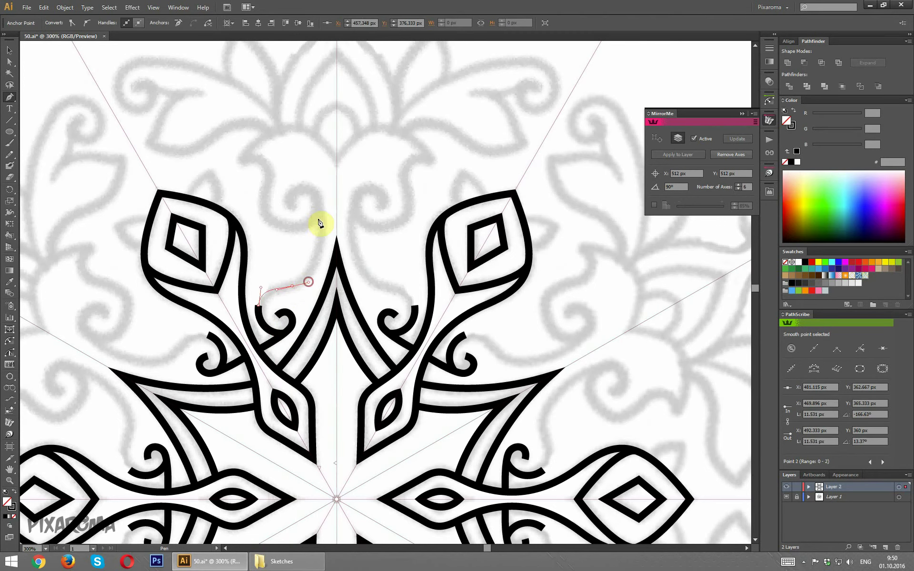
pyautogui.moveTo(320, 218)
pyautogui.mouseDown()
pyautogui.moveTo(315, 176)
pyautogui.moveTo(290, 218)
pyautogui.mouseUp()
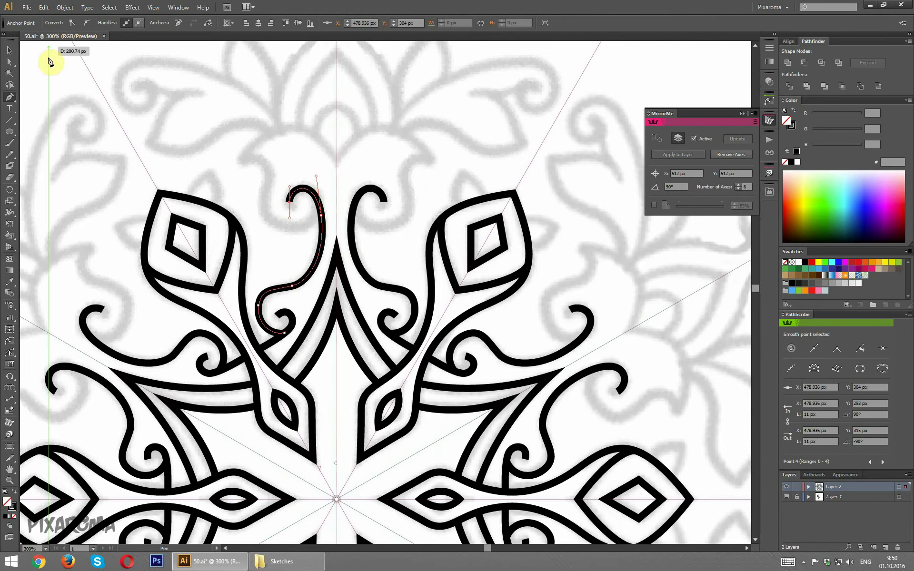
# - Reshape the tendril's lower bend and anchor with the Direct Selection tool
pyautogui.click(9, 62)
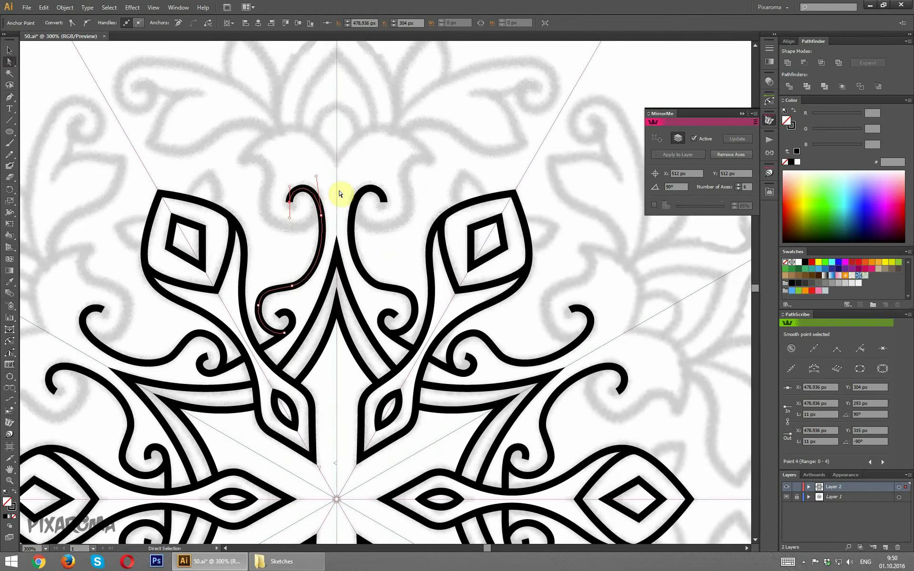
pyautogui.click(319, 174)
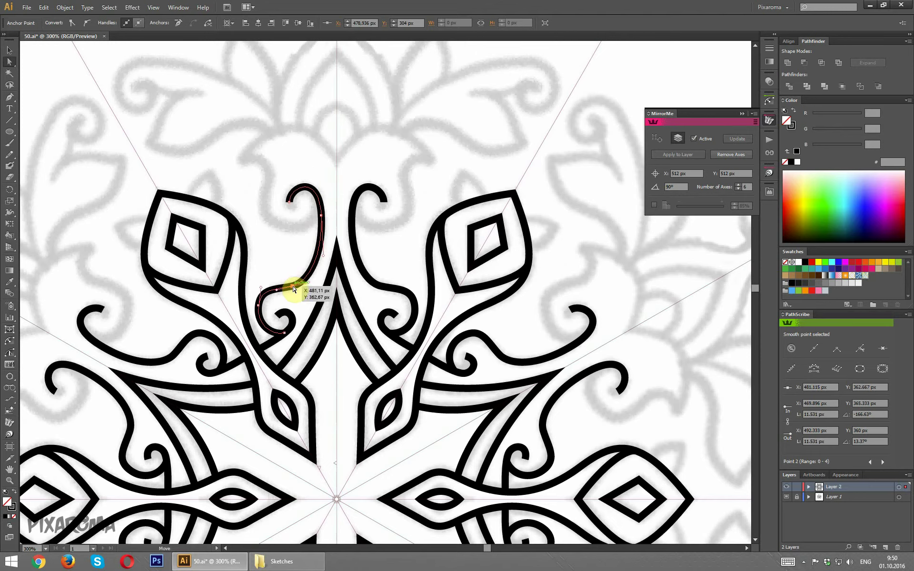
pyautogui.moveTo(295, 286); pyautogui.dragTo(312, 280)
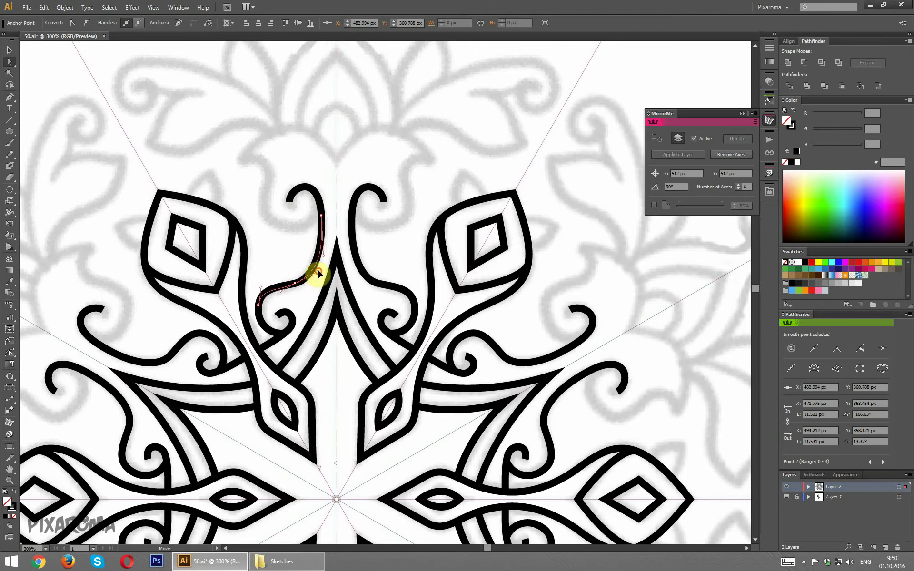
pyautogui.click(277, 257)
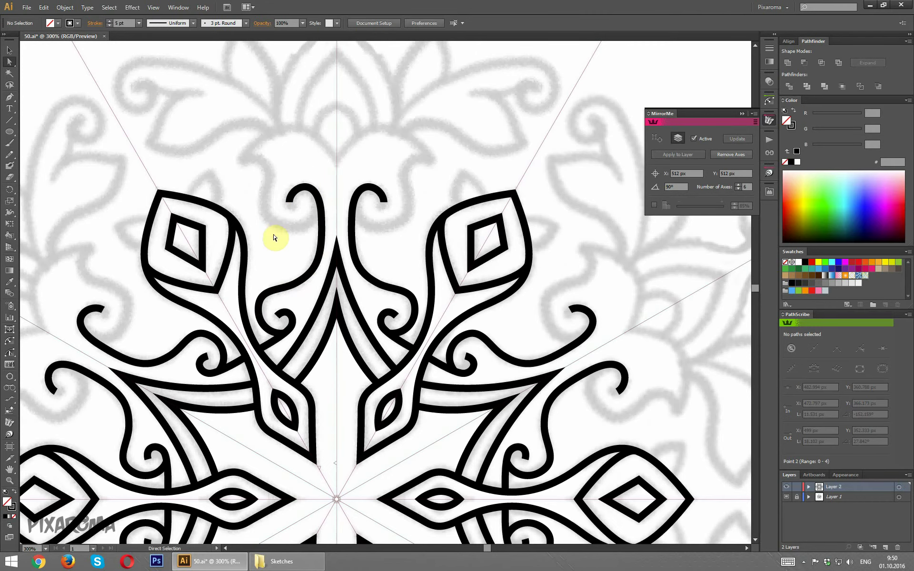
pyautogui.moveTo(261, 306); pyautogui.dragTo(265, 292)
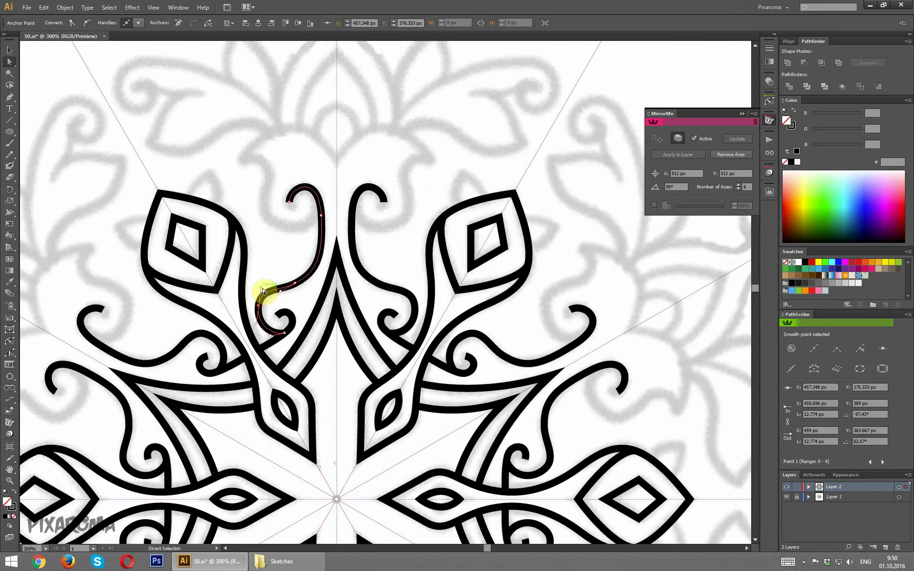
pyautogui.click(298, 231)
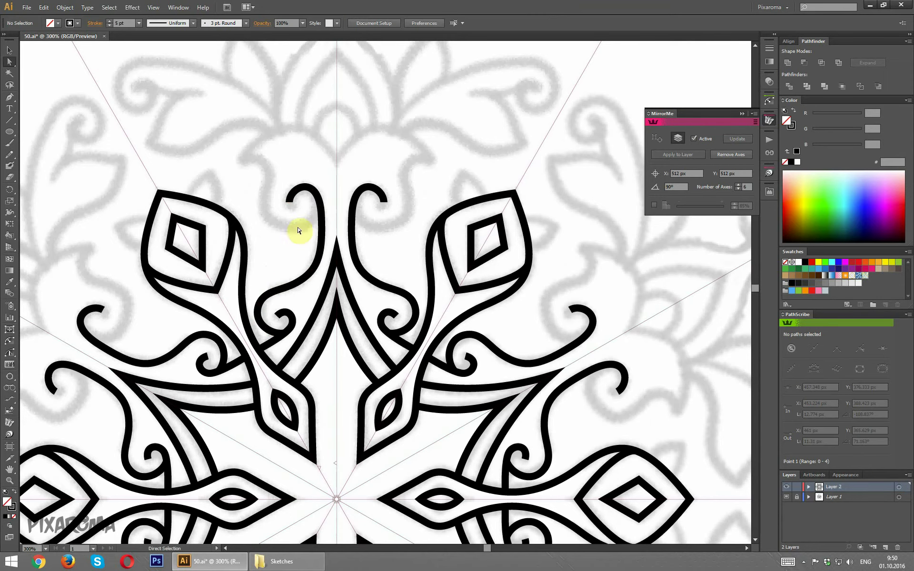
pyautogui.moveTo(273, 218); pyautogui.dragTo(293, 329)
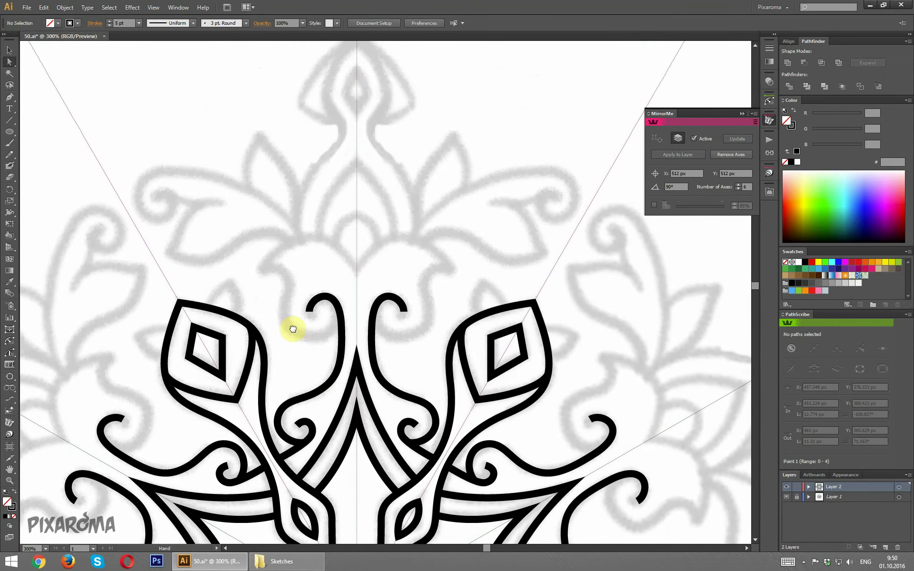
# - Pen-draw a tulip-bud outline joining the two tall central tendril tips
pyautogui.click(9, 97)
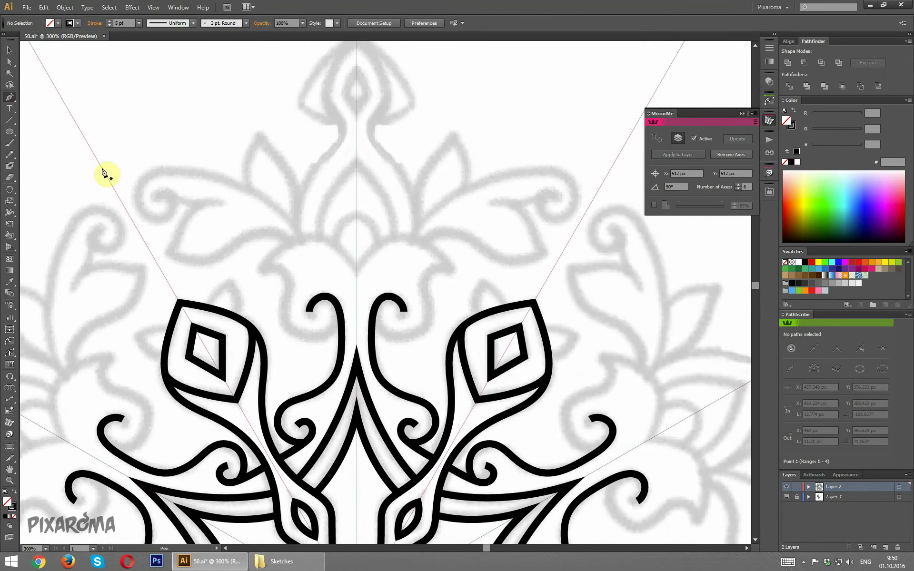
pyautogui.click(341, 321)
pyautogui.moveTo(307, 336)
pyautogui.mouseDown()
pyautogui.moveTo(282, 332)
pyautogui.moveTo(295, 270)
pyautogui.moveTo(253, 280)
pyautogui.mouseUp()
pyautogui.click(262, 267)
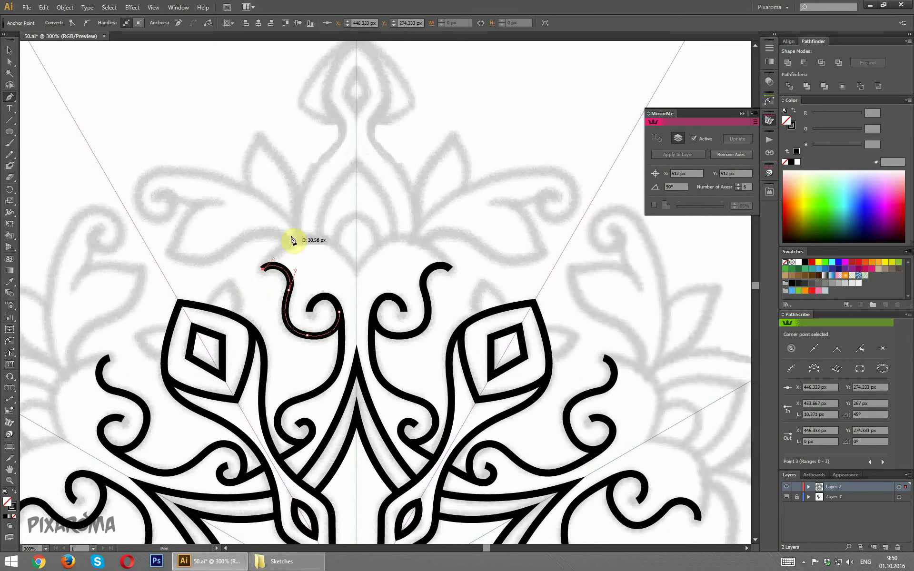
pyautogui.moveTo(335, 235); pyautogui.dragTo(334, 233)
pyautogui.moveTo(357, 268); pyautogui.dragTo(366, 288)
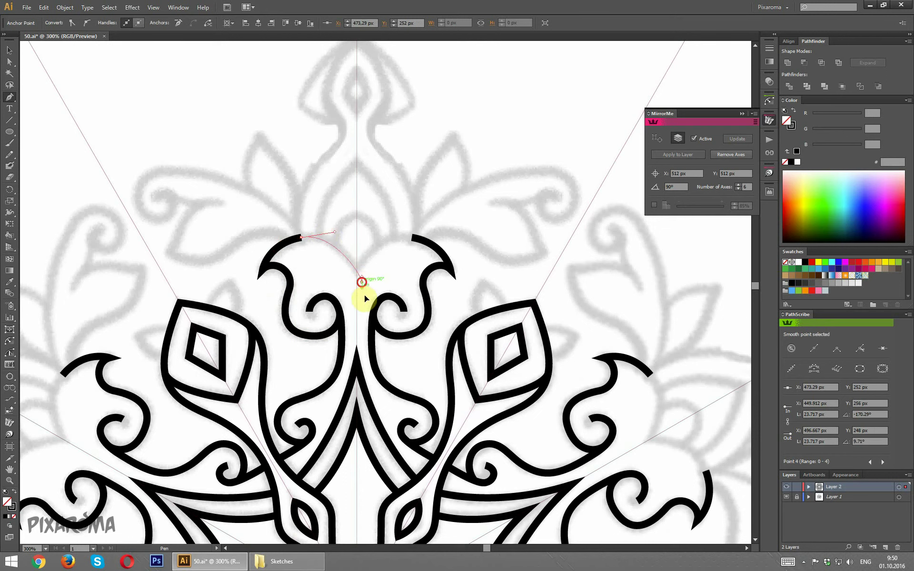
# - Refine the bud's pointed tip and lower curl anchors with Direct Selection
pyautogui.click(9, 62)
pyautogui.click(263, 270)
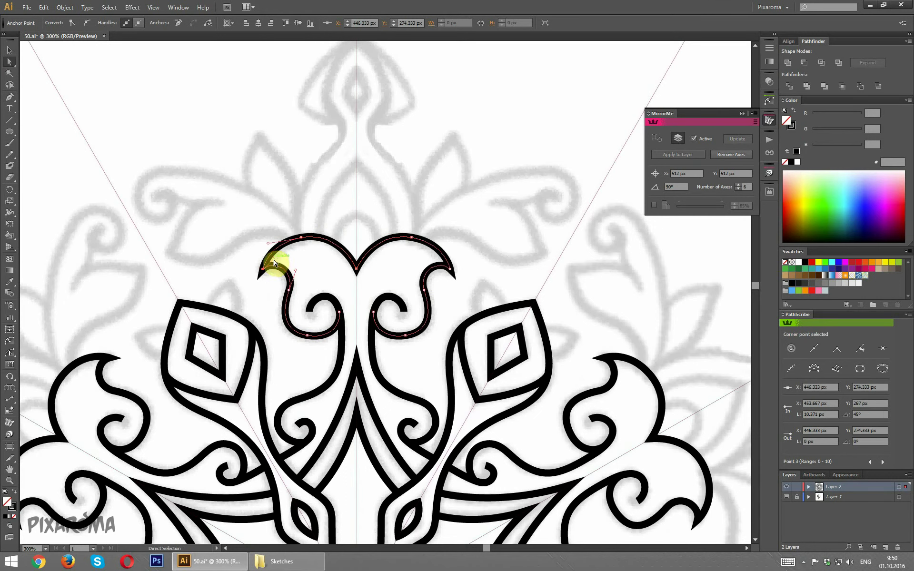
pyautogui.moveTo(274, 262); pyautogui.dragTo(279, 263)
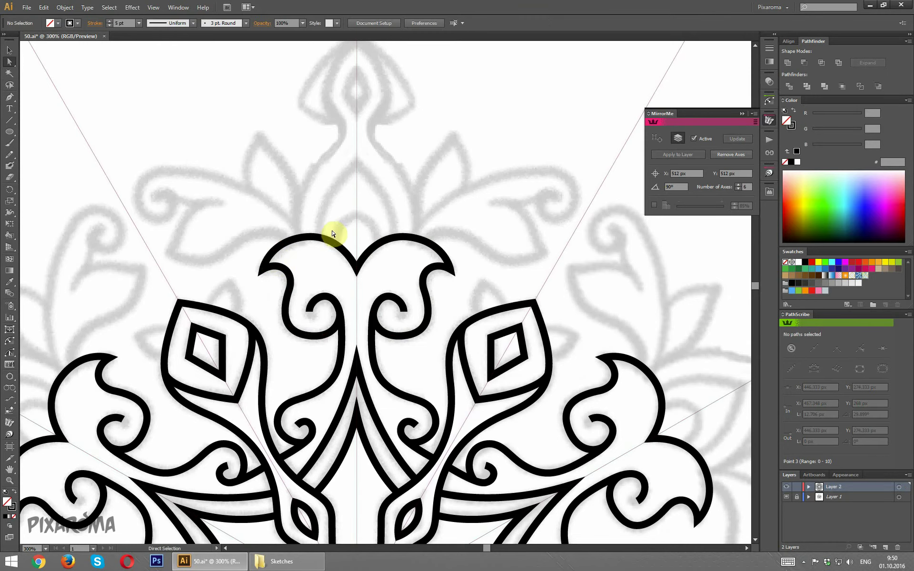
pyautogui.scroll(-2, 324, 257)
pyautogui.click(312, 302)
pyautogui.moveTo(312, 305); pyautogui.dragTo(330, 310)
pyautogui.click(286, 326)
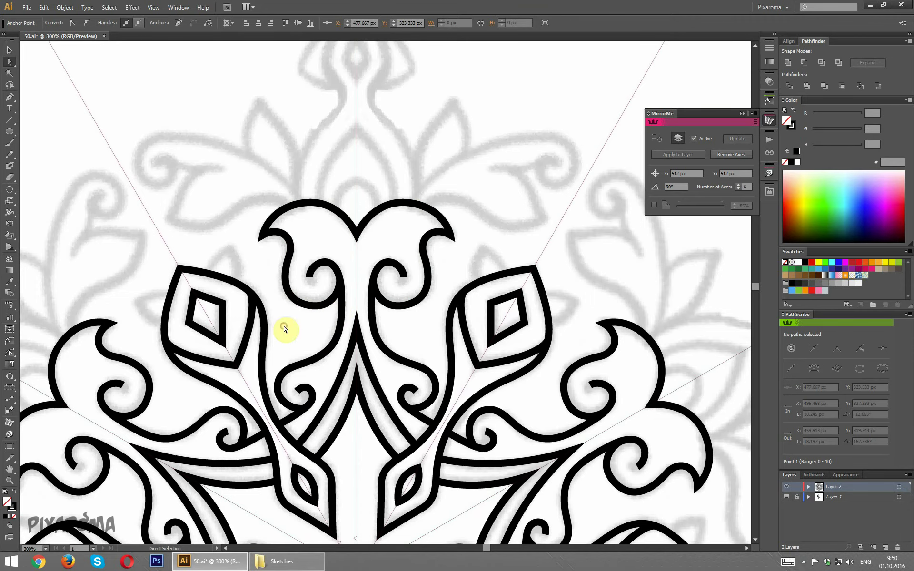
pyautogui.scroll(2, 343, 177)
pyautogui.scroll(2, 310, 214)
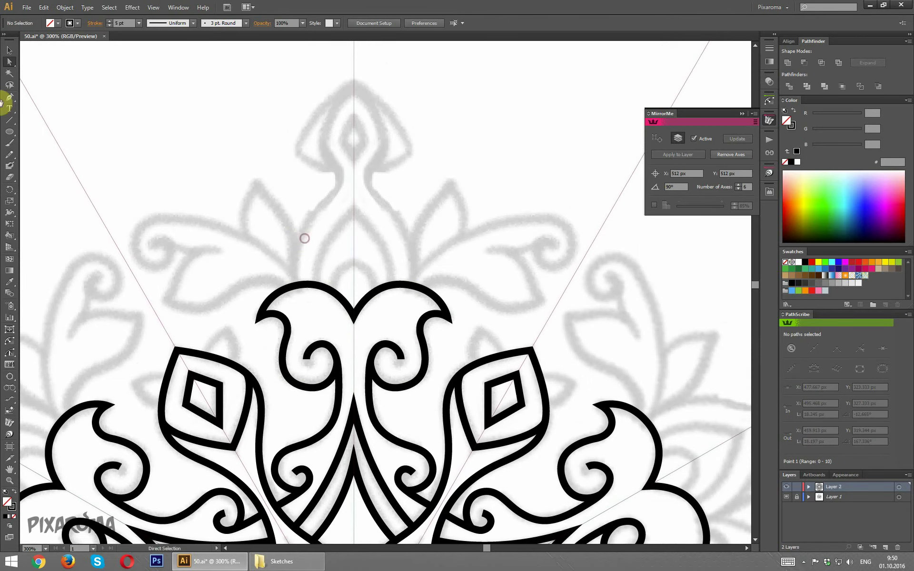
# - Pen-draw a small pointed leaf rising from the diamond petal's corner
pyautogui.click(10, 97)
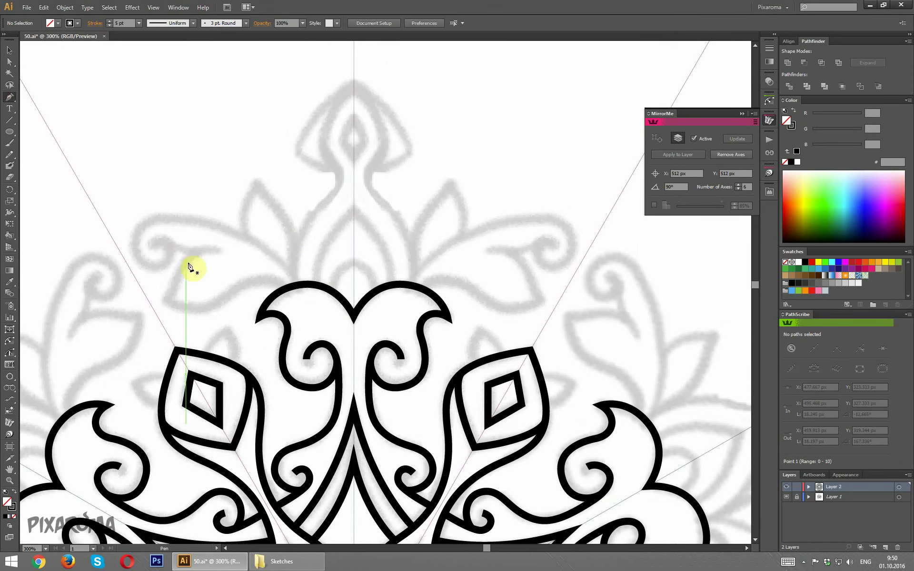
pyautogui.click(201, 354)
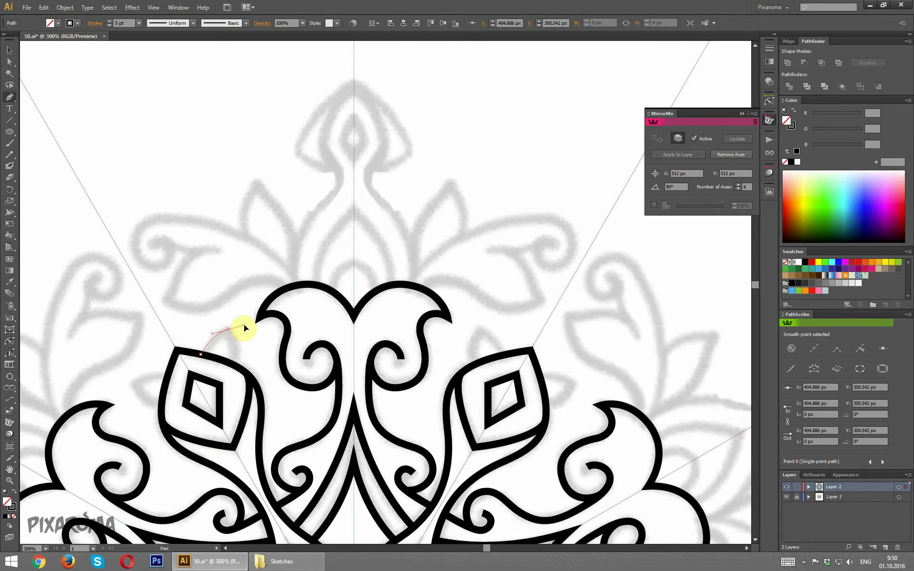
pyautogui.moveTo(243, 326); pyautogui.dragTo(244, 326)
pyautogui.scroll(-1, 243, 314)
pyautogui.scroll(-2, 229, 238)
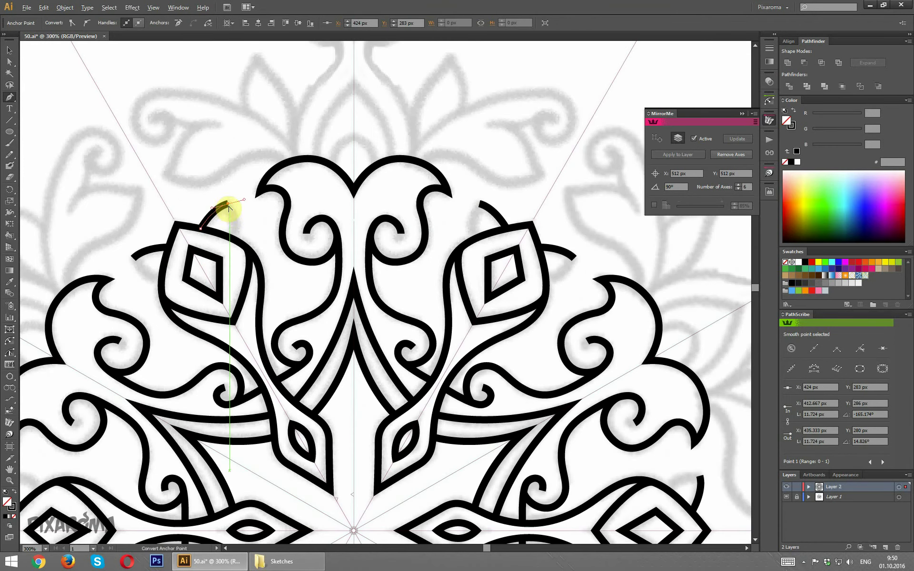
pyautogui.click(228, 204)
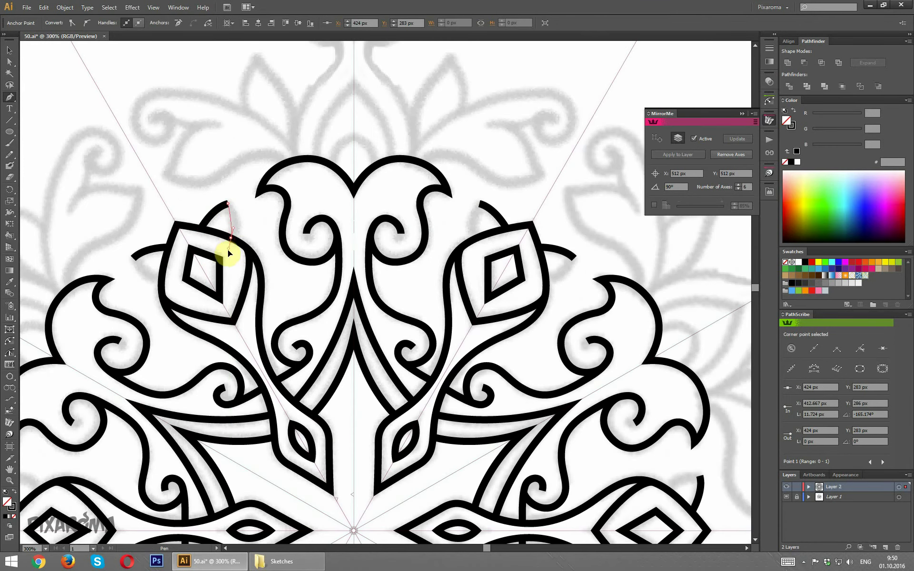
pyautogui.moveTo(226, 251); pyautogui.dragTo(227, 251)
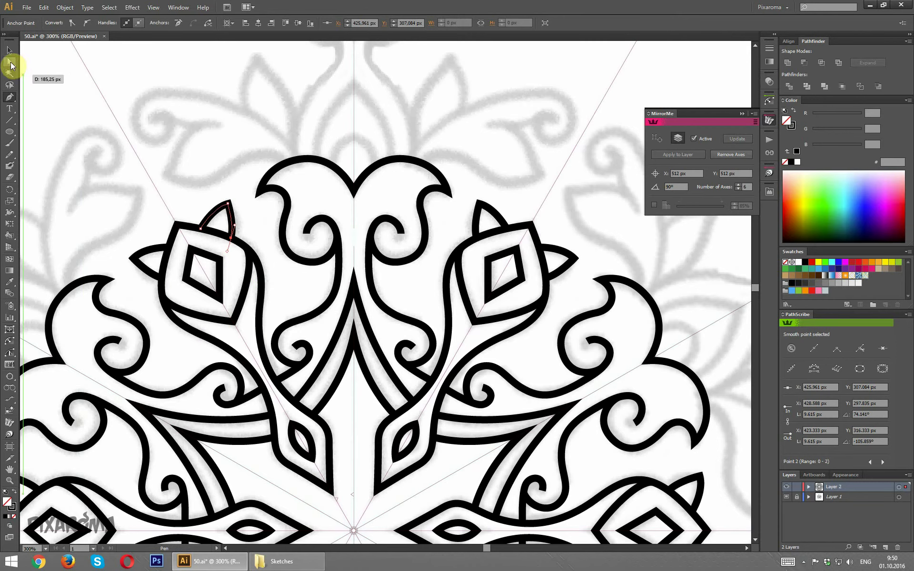
# - Reshape the leaf's pointed tip, deselect, and pan to the top of the design
pyautogui.click(10, 62)
pyautogui.moveTo(227, 205); pyautogui.dragTo(206, 210)
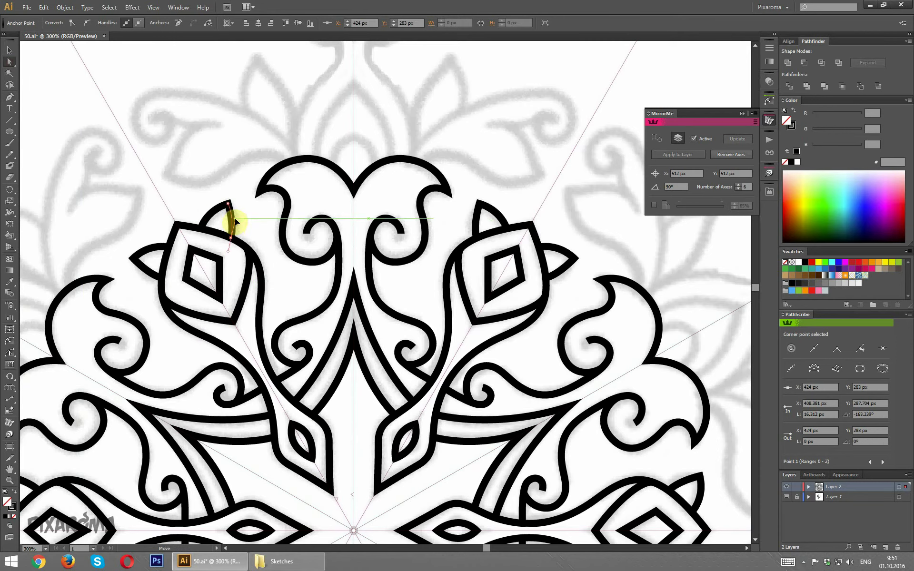
pyautogui.click(267, 190)
pyautogui.moveTo(286, 142); pyautogui.dragTo(261, 256)
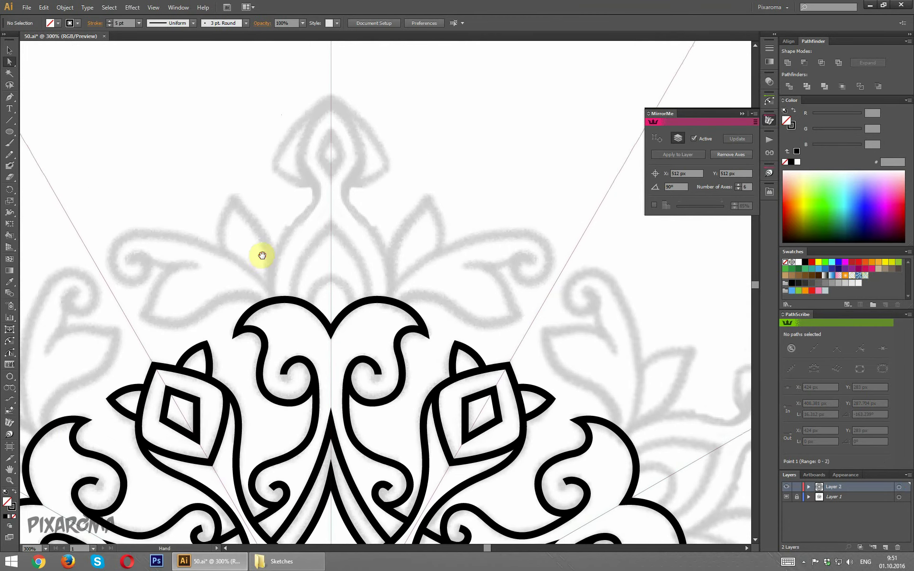
# - Draw the top petal outline, a small pointed arch and the tall spire curve above the central bud
pyautogui.click(9, 97)
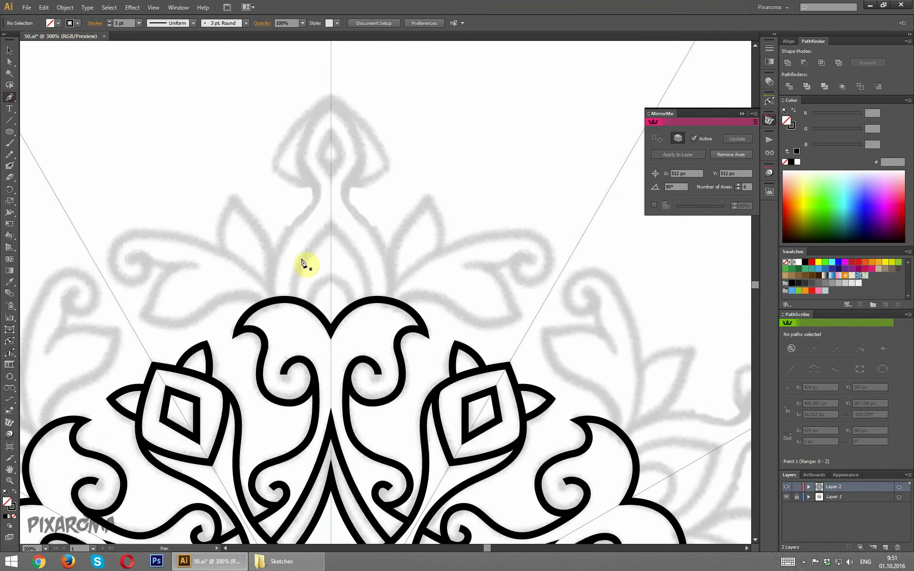
pyautogui.click(307, 305)
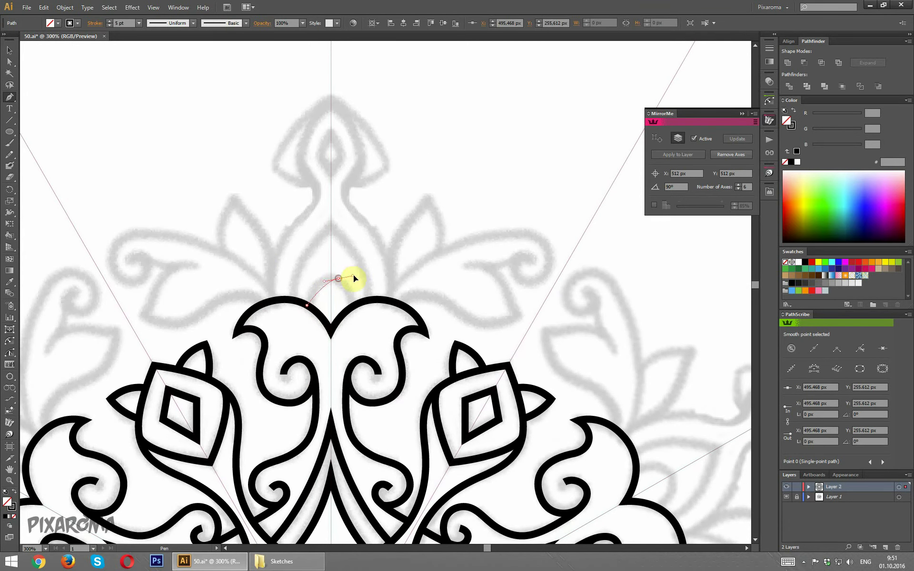
pyautogui.moveTo(353, 276); pyautogui.dragTo(362, 273)
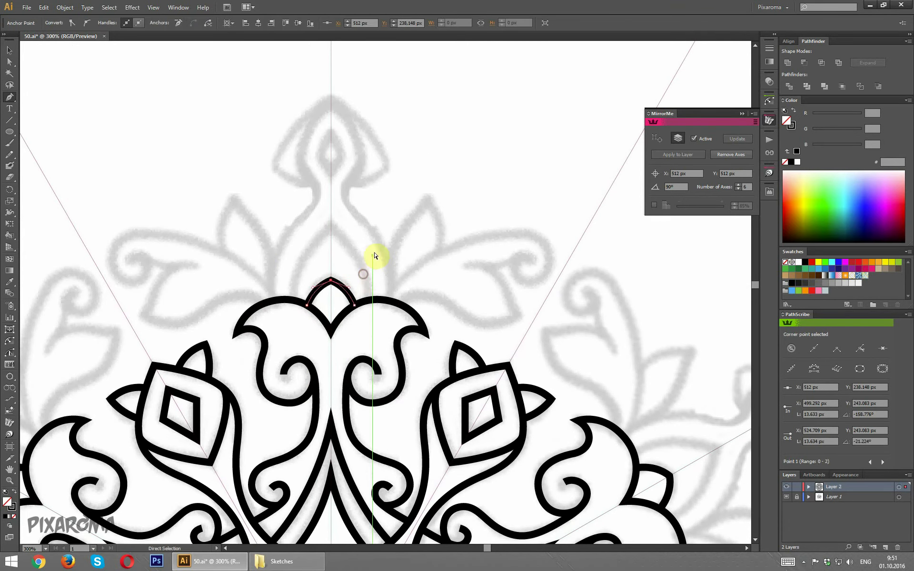
pyautogui.click(290, 300)
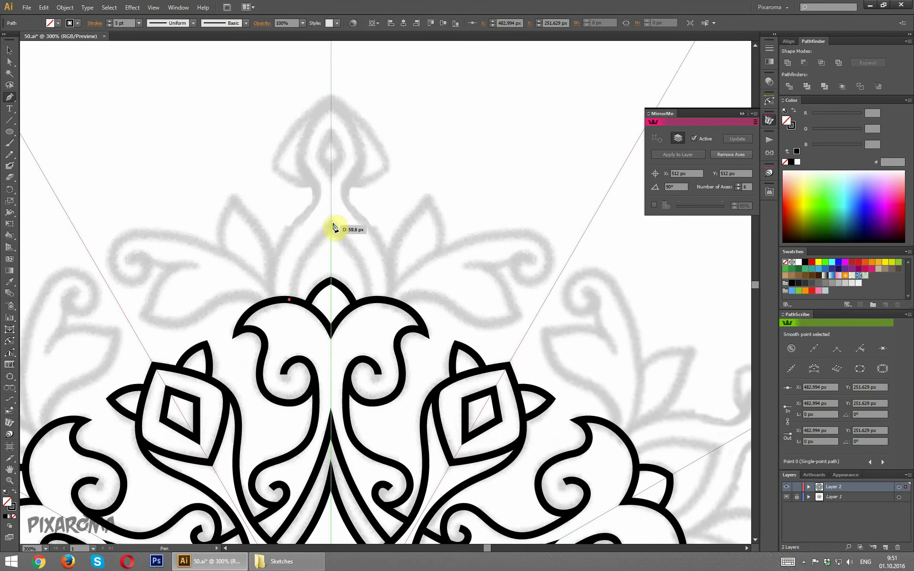
pyautogui.moveTo(380, 200); pyautogui.dragTo(382, 200)
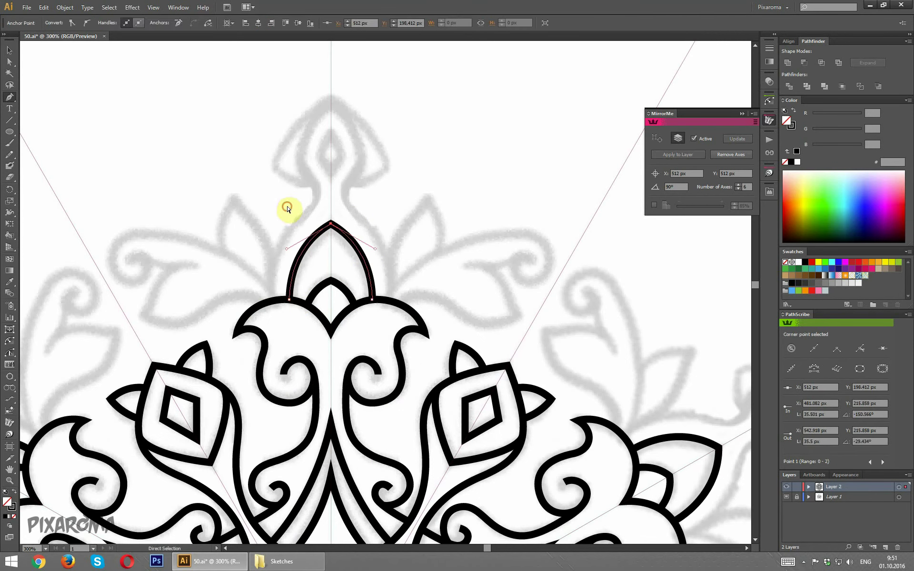
pyautogui.click(270, 301)
pyautogui.moveTo(321, 199); pyautogui.dragTo(298, 160)
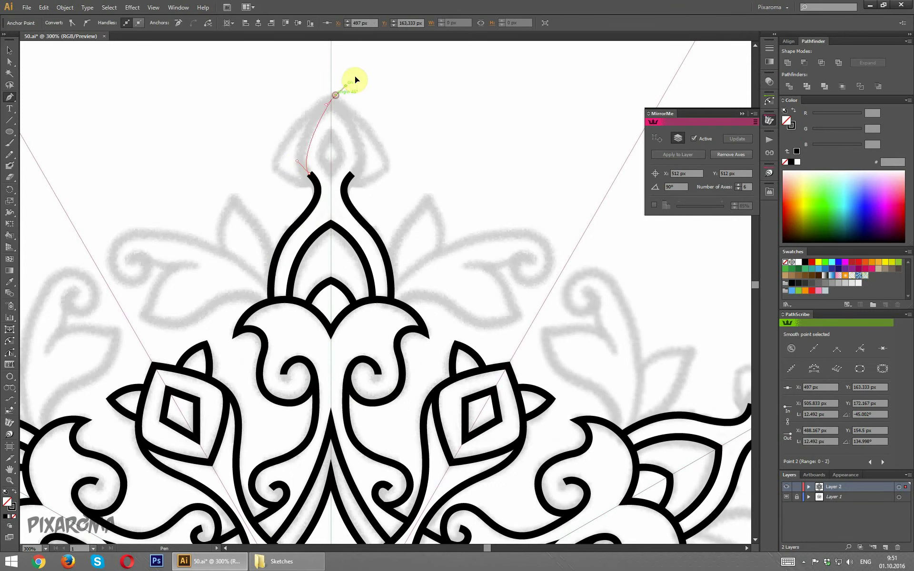
pyautogui.keyDown('ctrl'); pyautogui.click(245, 198); pyautogui.keyUp('ctrl')
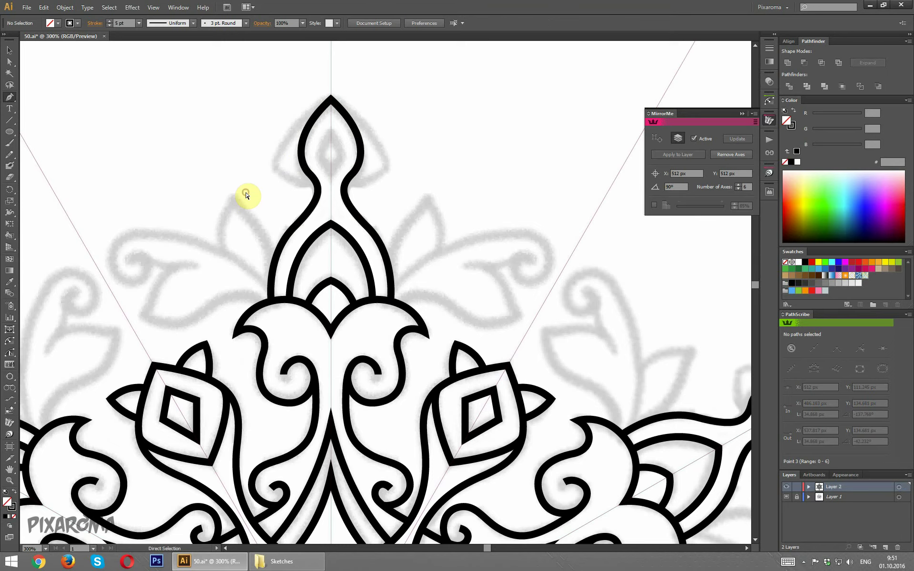
pyautogui.hotkey('ctrl', '-')
pyautogui.hotkey('ctrl', '-')
pyautogui.hotkey('ctrl', '-')
pyautogui.hotkey('ctrl', '-')
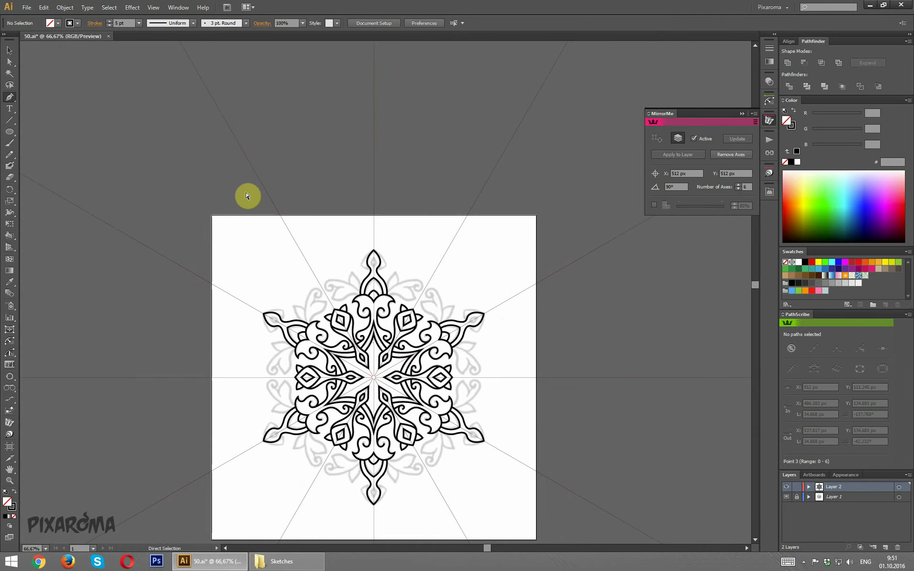
# - Draw the curling scroll branch left of the spire, plus an inner stroke from the curl
pyautogui.hotkey('ctrl', '+')
pyautogui.hotkey('ctrl', '+')
pyautogui.hotkey('ctrl', '+')
pyautogui.hotkey('ctrl', '+')
pyautogui.hotkey('ctrl', '+')
pyautogui.moveTo(230, 179); pyautogui.dragTo(402, 177)
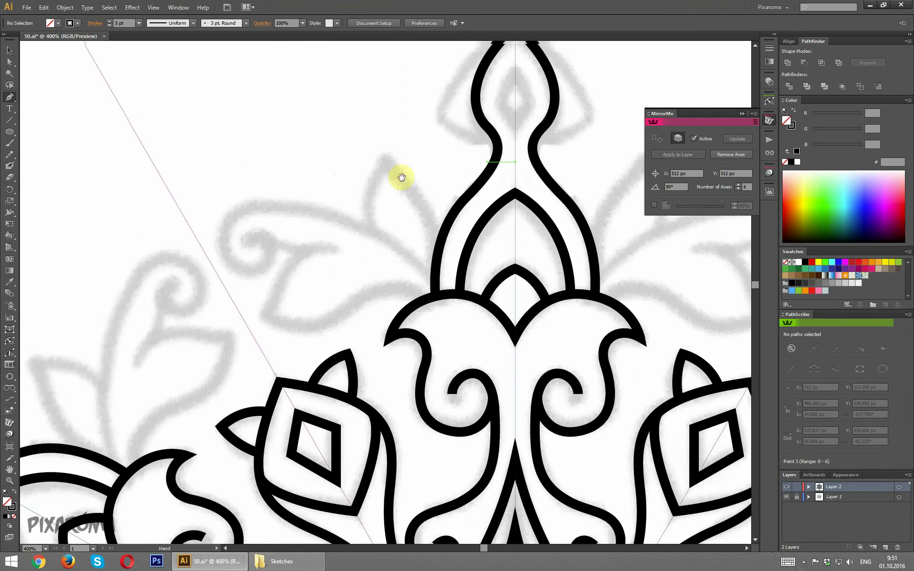
pyautogui.click(435, 295)
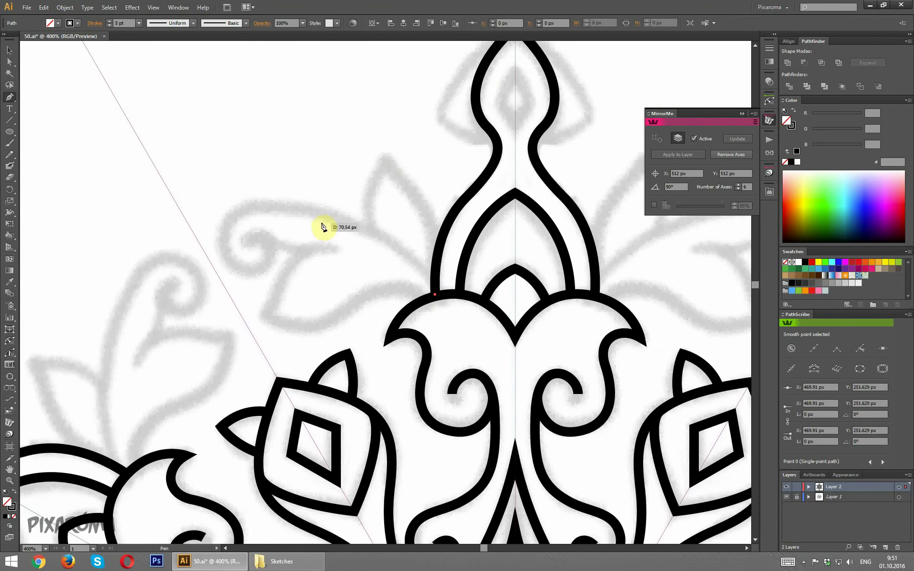
pyautogui.moveTo(249, 189); pyautogui.dragTo(243, 187)
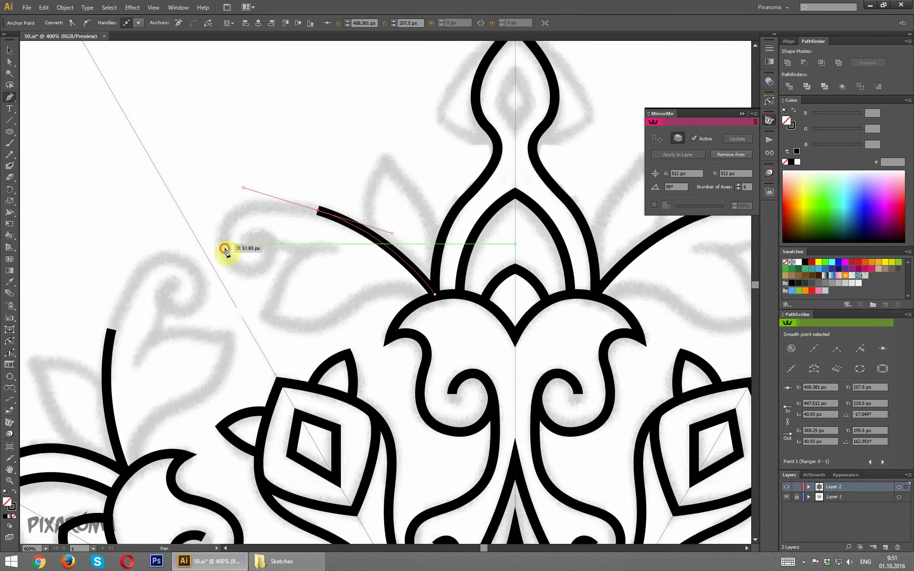
pyautogui.moveTo(224, 248); pyautogui.dragTo(235, 276)
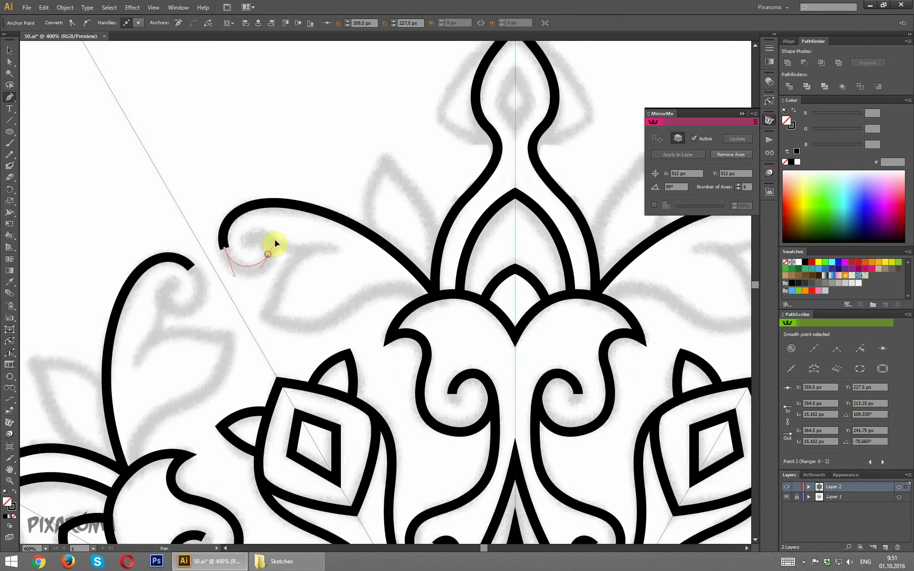
pyautogui.click(267, 255)
pyautogui.moveTo(248, 237); pyautogui.dragTo(236, 247)
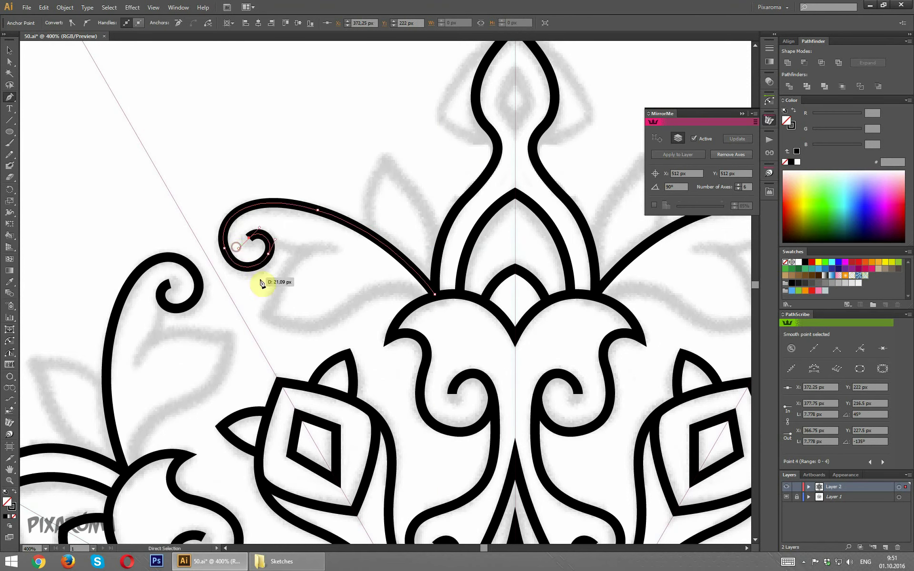
pyautogui.keyDown('ctrl'); pyautogui.click(281, 254); pyautogui.keyUp('ctrl')
pyautogui.click(264, 236)
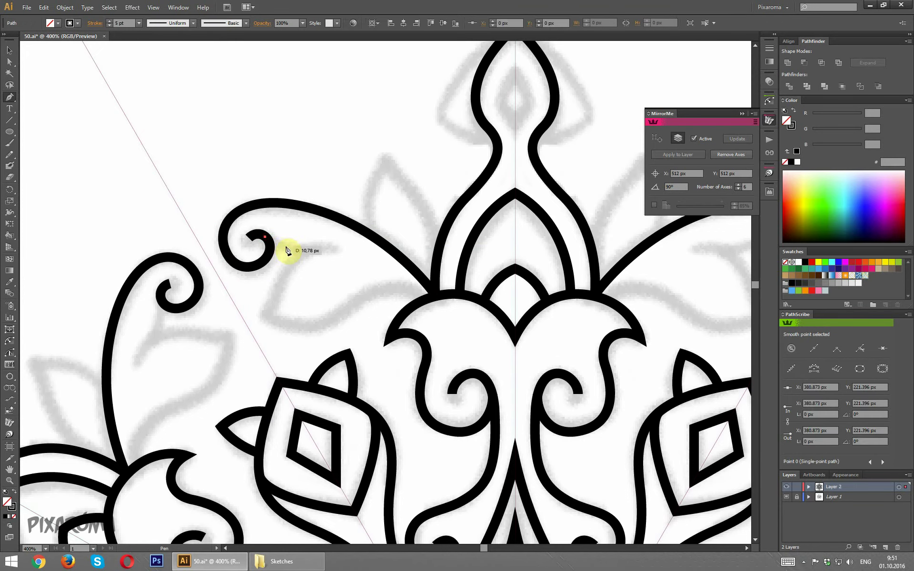
pyautogui.moveTo(291, 249)
pyautogui.mouseDown()
pyautogui.moveTo(313, 243)
pyautogui.moveTo(358, 265)
pyautogui.mouseUp()
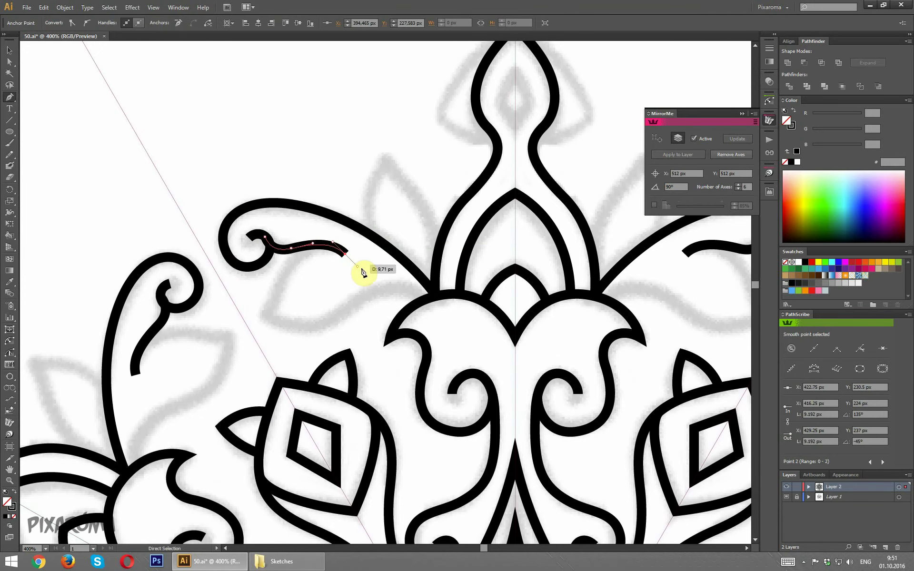
pyautogui.keyDown('ctrl'); pyautogui.click(357, 269); pyautogui.keyUp('ctrl')
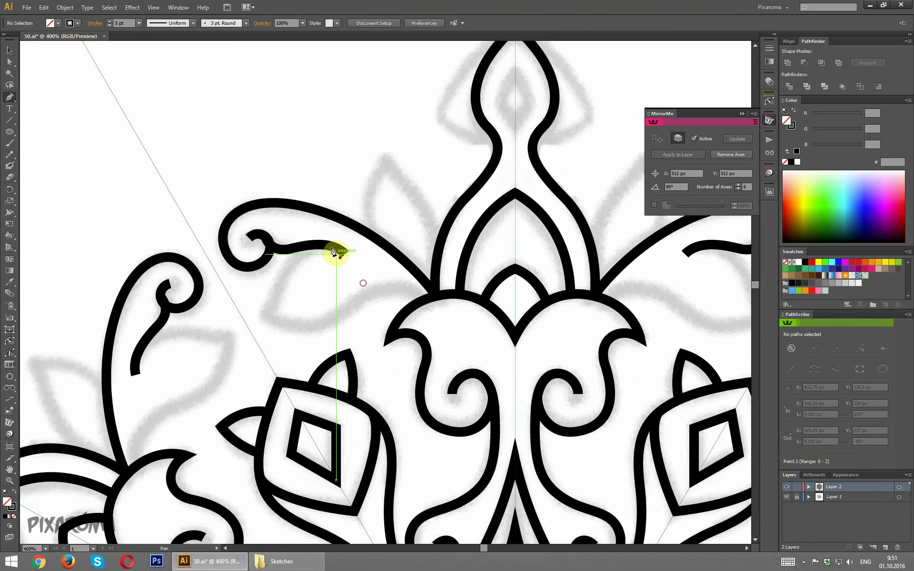
# - Draw the small leaf curve reaching the central petal and refine its anchors with Direct Selection
pyautogui.click(284, 268)
pyautogui.click(264, 314)
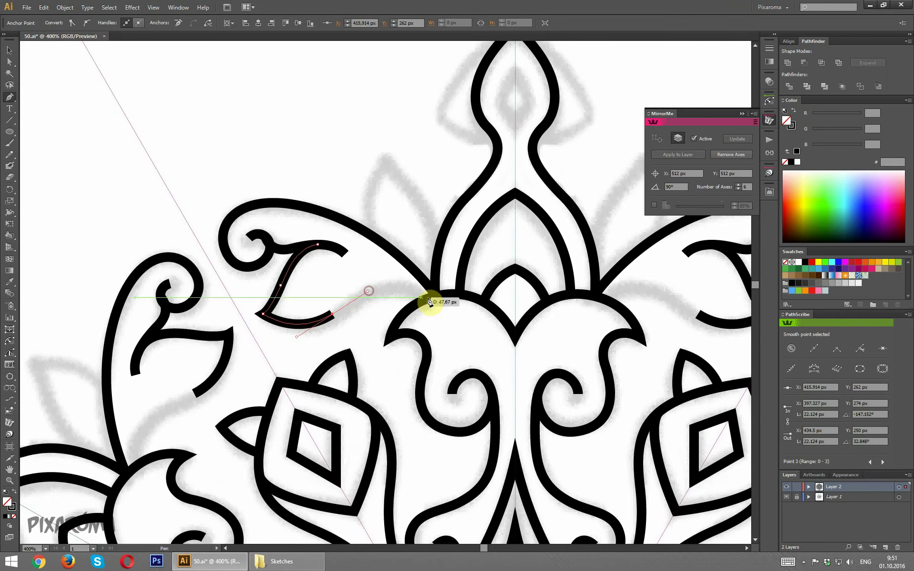
pyautogui.moveTo(431, 294); pyautogui.dragTo(449, 313)
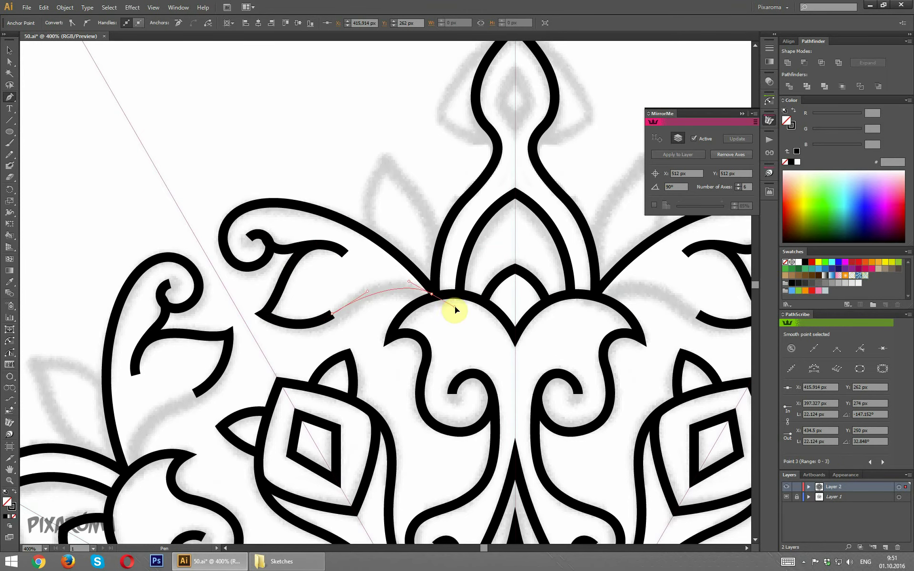
pyautogui.click(10, 61)
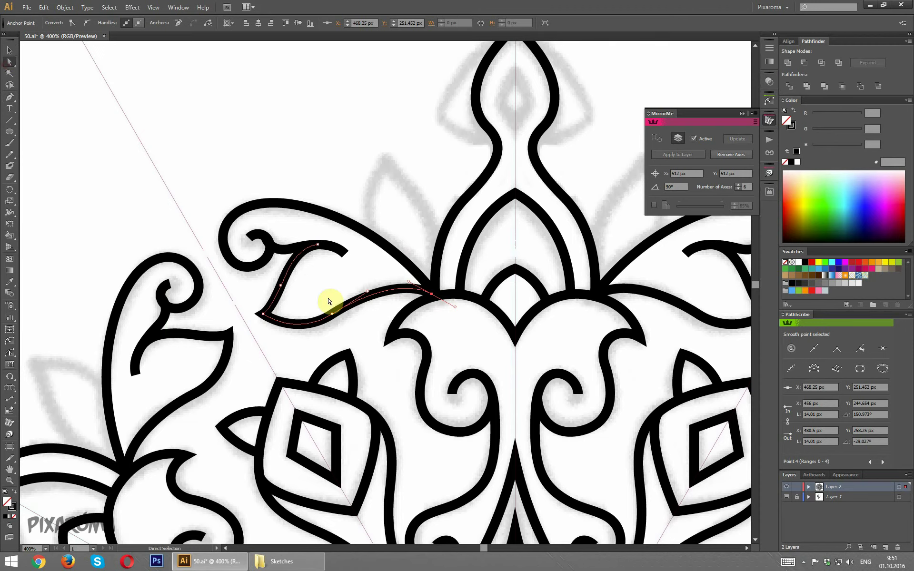
pyautogui.moveTo(332, 314); pyautogui.dragTo(336, 314)
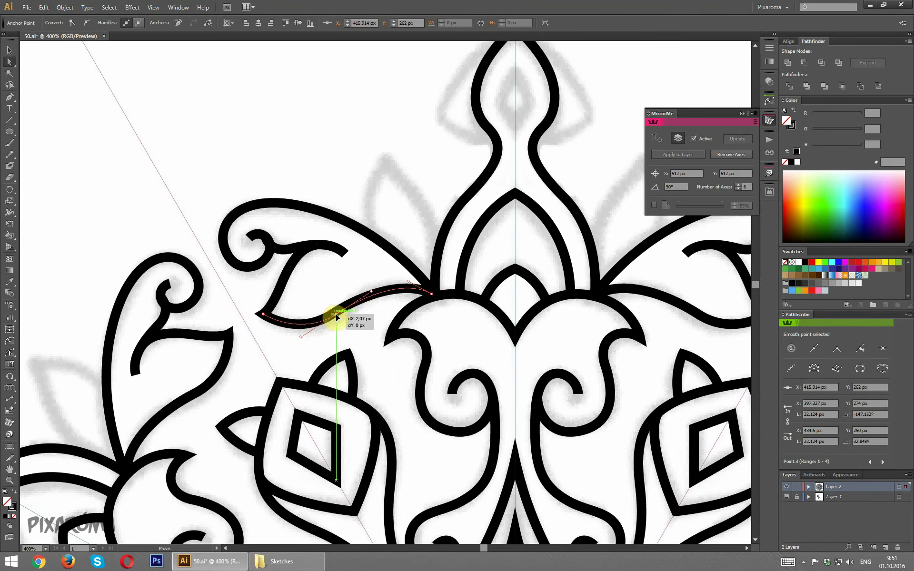
pyautogui.moveTo(374, 291); pyautogui.dragTo(382, 286)
pyautogui.click(384, 231)
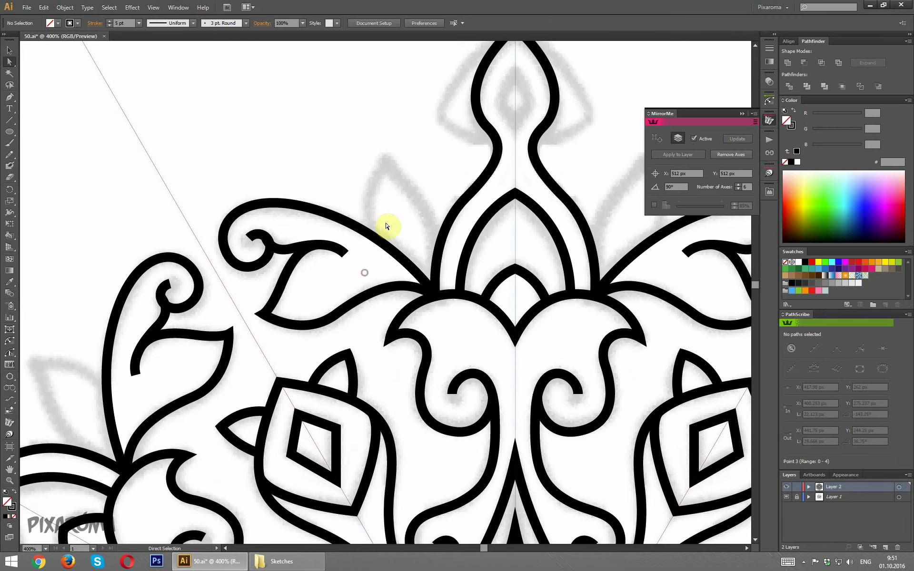
pyautogui.moveTo(376, 148); pyautogui.dragTo(257, 224)
pyautogui.click(9, 97)
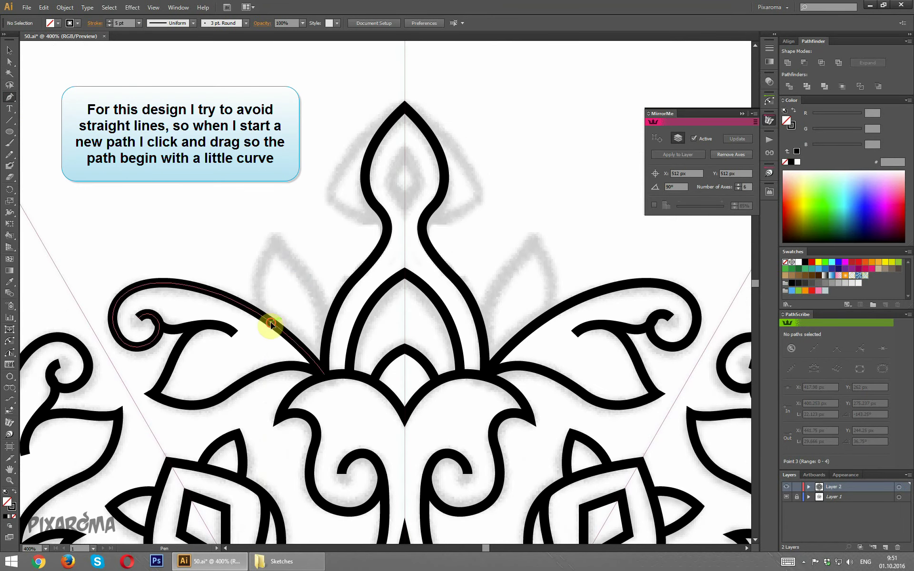
# - Draw a leaf path with a sharp tip off the scroll branch, dismissing a warning
pyautogui.moveTo(271, 322); pyautogui.dragTo(257, 313)
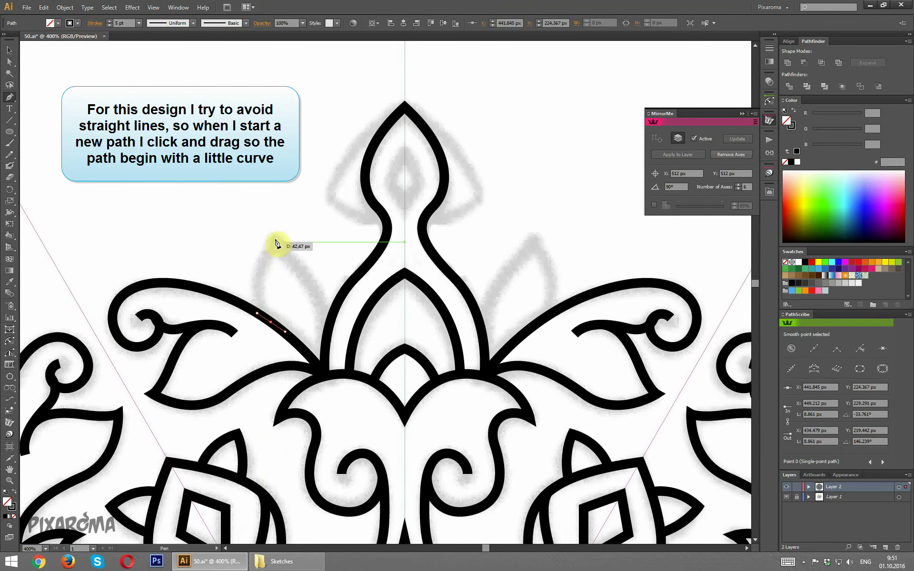
pyautogui.moveTo(278, 237); pyautogui.dragTo(304, 200)
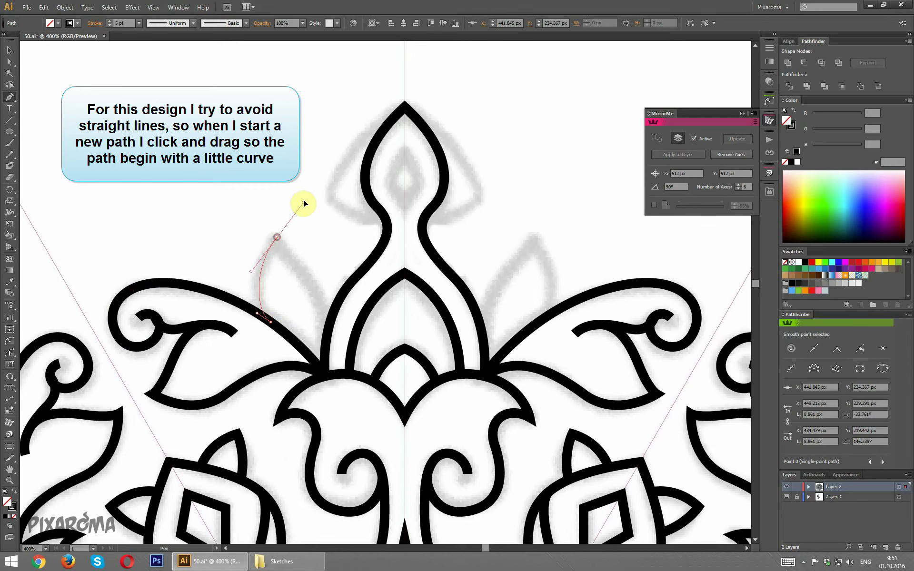
pyautogui.keyDown('alt'); pyautogui.click(279, 240); pyautogui.keyUp('alt')
pyautogui.click(541, 298)
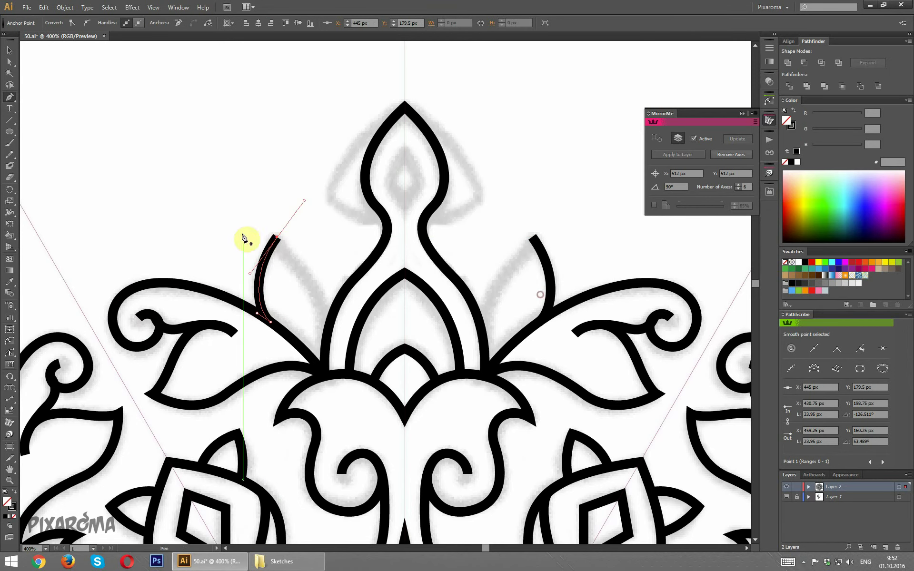
pyautogui.click(277, 238)
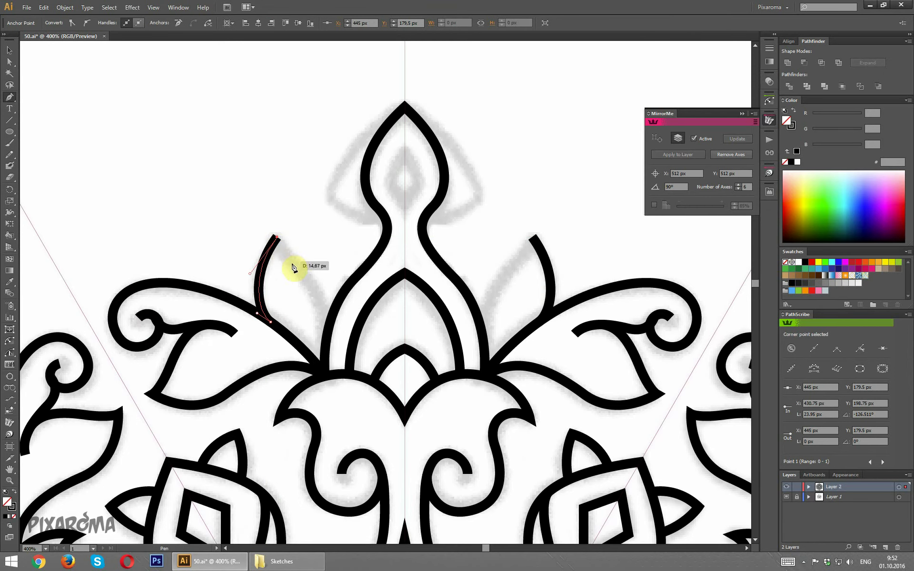
pyautogui.moveTo(327, 335); pyautogui.dragTo(322, 358)
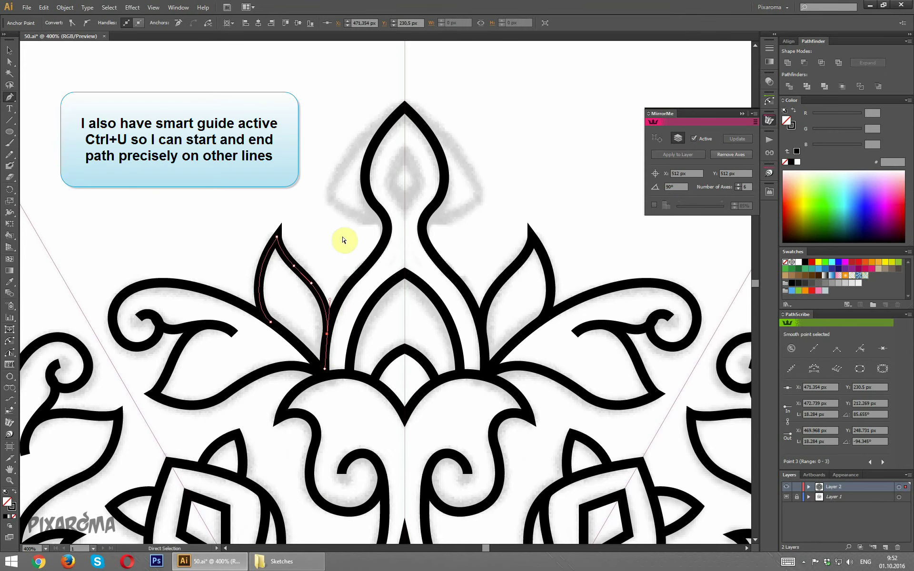
pyautogui.keyDown('ctrl'); pyautogui.click(342, 237); pyautogui.keyUp('ctrl')
# - Reshape the left leaf's right edge with Direct Selection
pyautogui.click(9, 61)
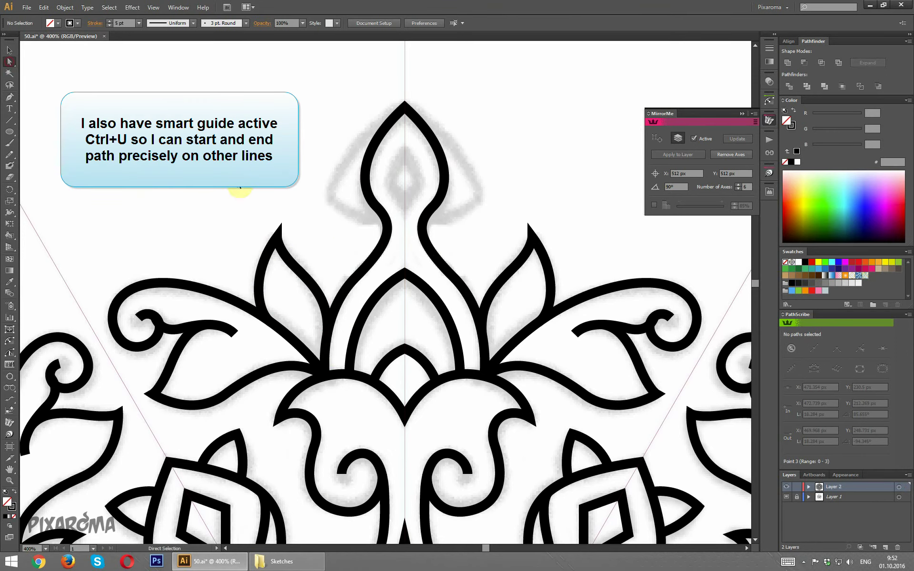
pyautogui.click(282, 257)
pyautogui.click(284, 257)
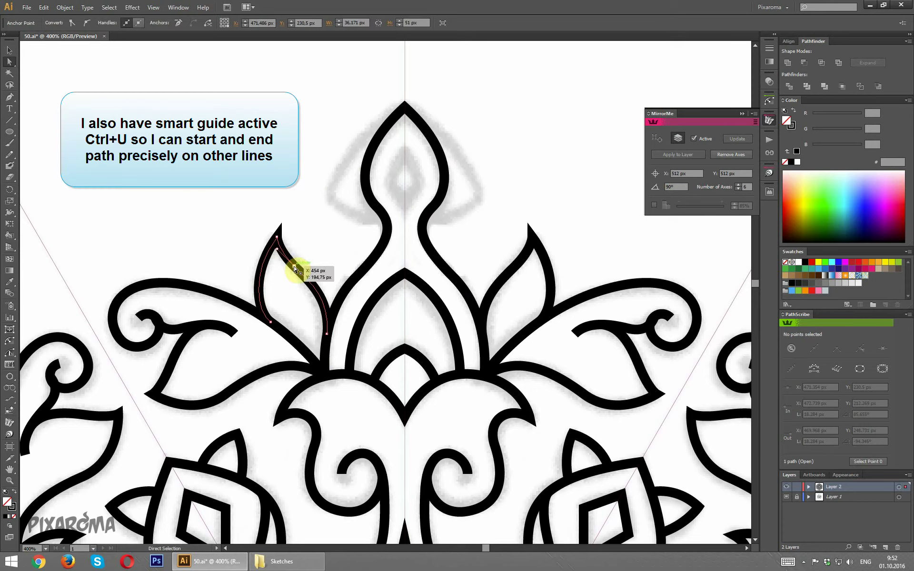
pyautogui.moveTo(294, 269); pyautogui.dragTo(282, 257)
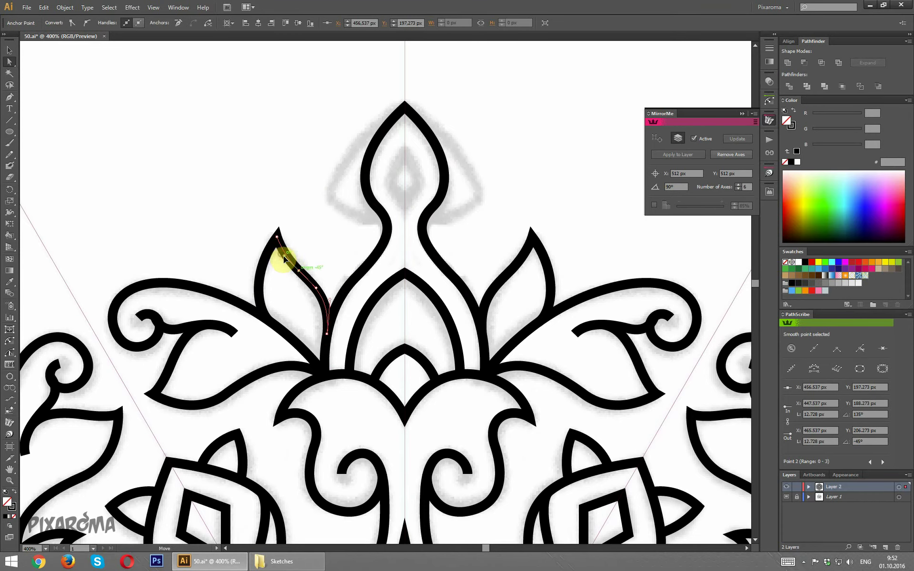
pyautogui.click(320, 231)
pyautogui.moveTo(317, 216); pyautogui.dragTo(261, 274)
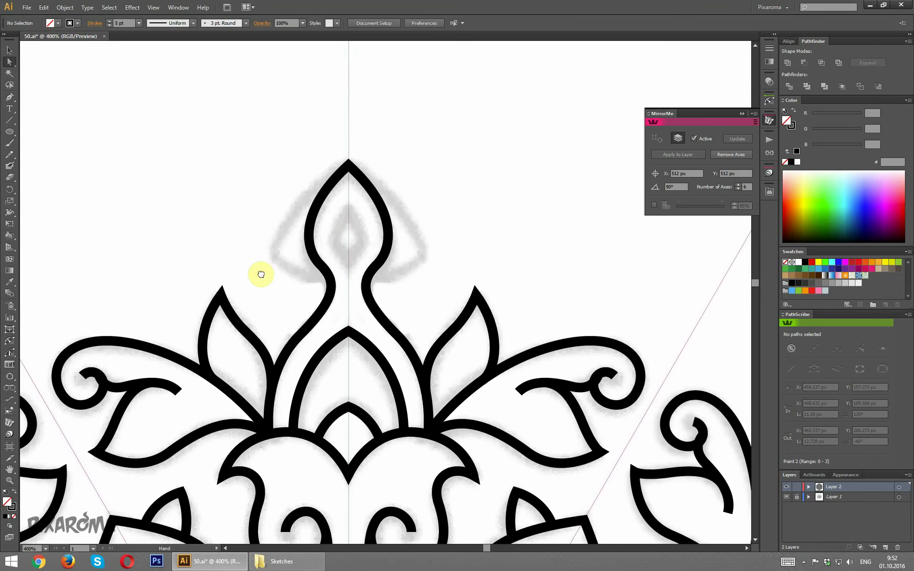
# - Draw the pointed crown stroke from the spire's side curving up to the tip
pyautogui.click(9, 97)
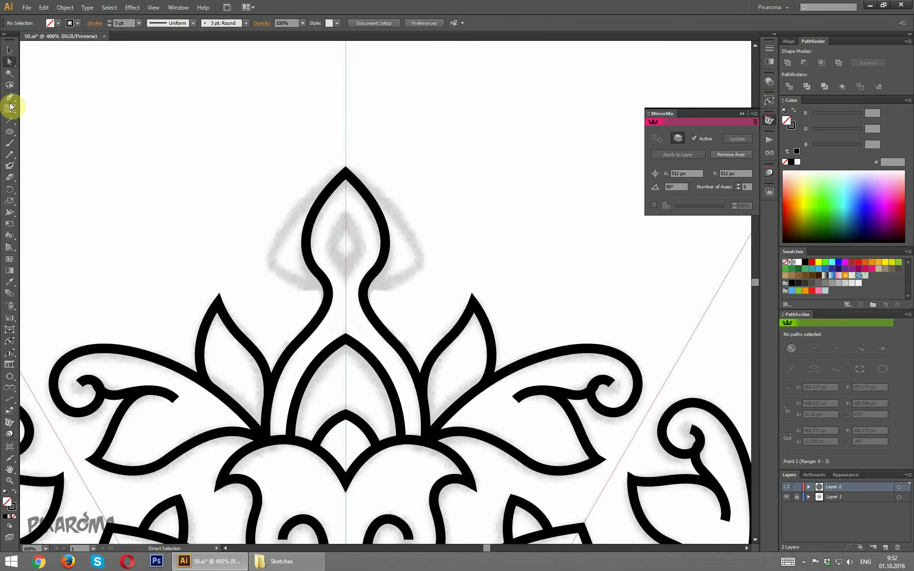
pyautogui.click(328, 289)
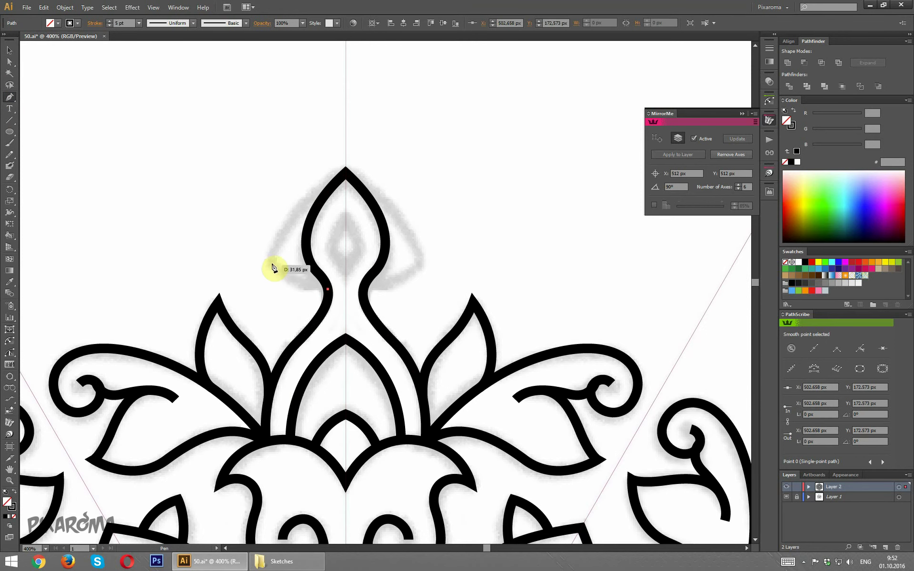
pyautogui.moveTo(252, 248); pyautogui.dragTo(244, 242)
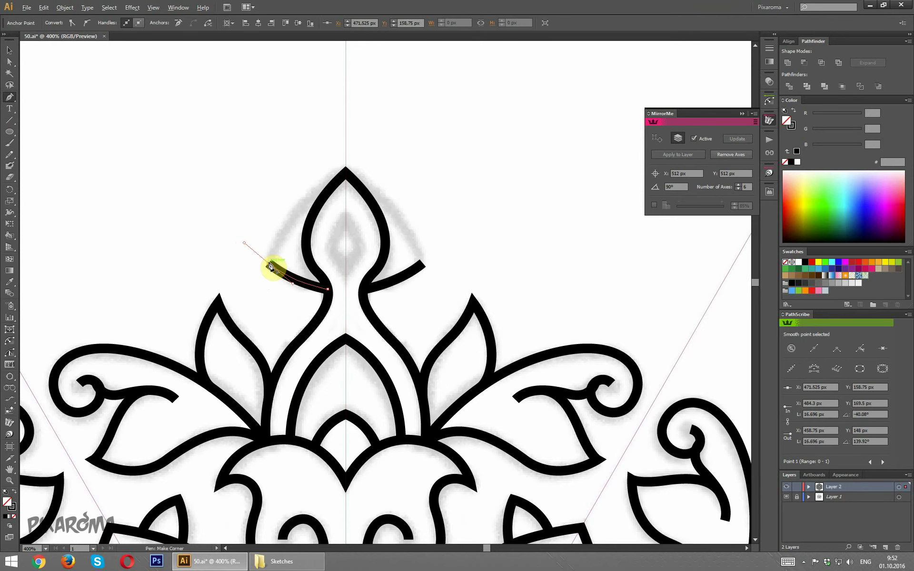
pyautogui.click(270, 263)
pyautogui.moveTo(346, 172); pyautogui.dragTo(400, 138)
pyautogui.keyDown('ctrl'); pyautogui.click(458, 198); pyautogui.keyUp('ctrl')
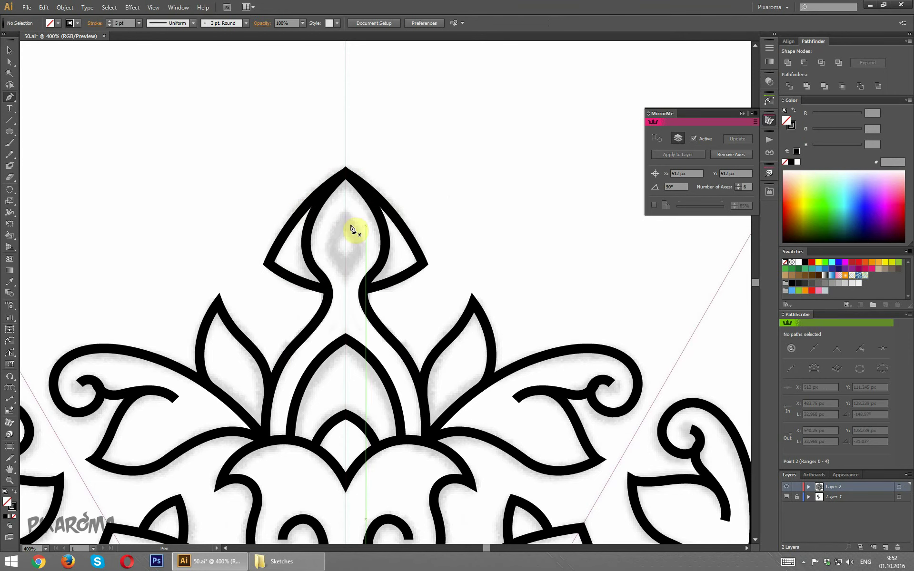
# - Draw the curved half-lens on the centre line inside the top petal to form the eye
pyautogui.click(344, 211)
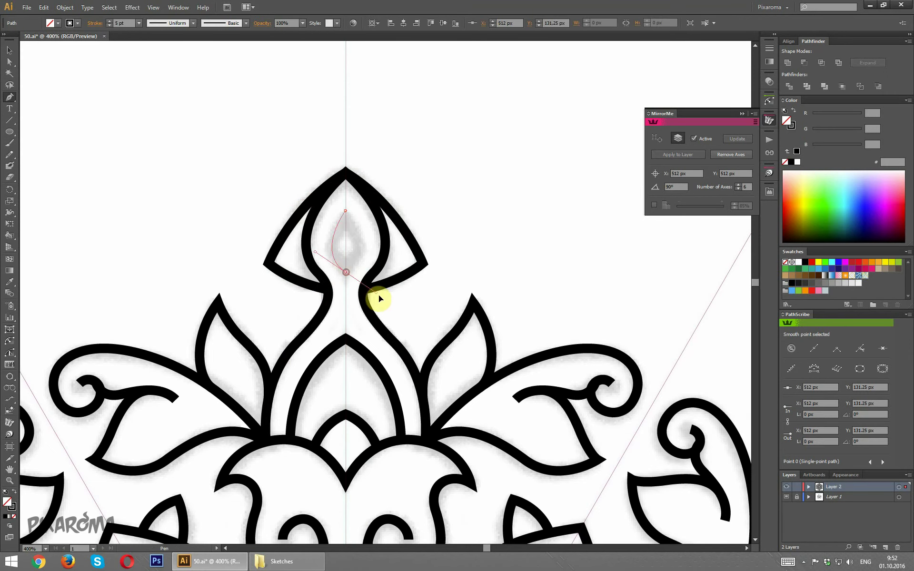
pyautogui.moveTo(379, 296); pyautogui.dragTo(378, 300)
pyautogui.keyDown('ctrl'); pyautogui.click(470, 206); pyautogui.keyUp('ctrl')
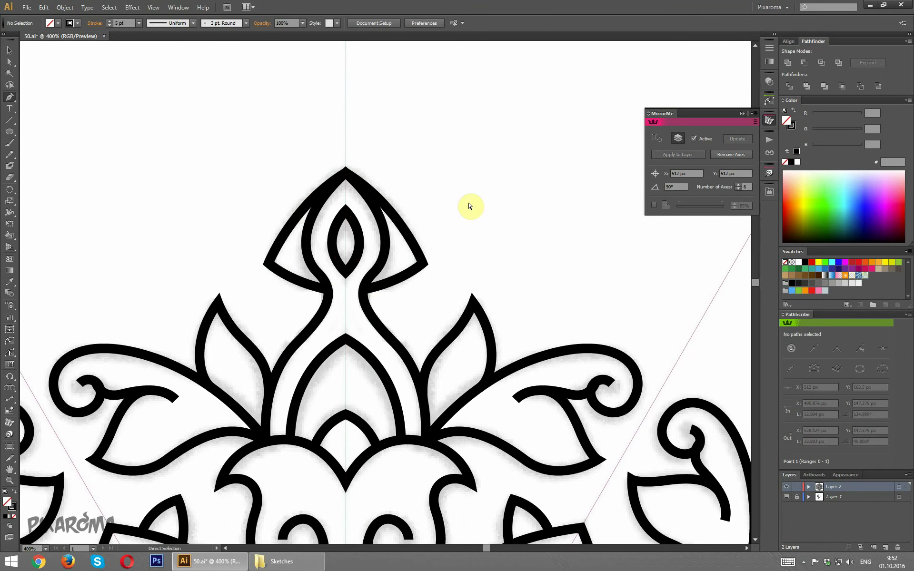
pyautogui.hotkey('ctrl', '-')
pyautogui.hotkey('ctrl', '-')
pyautogui.hotkey('ctrl', '-')
pyautogui.hotkey('ctrl', '-')
pyautogui.hotkey('ctrl', '-')
pyautogui.hotkey('ctrl', '+')
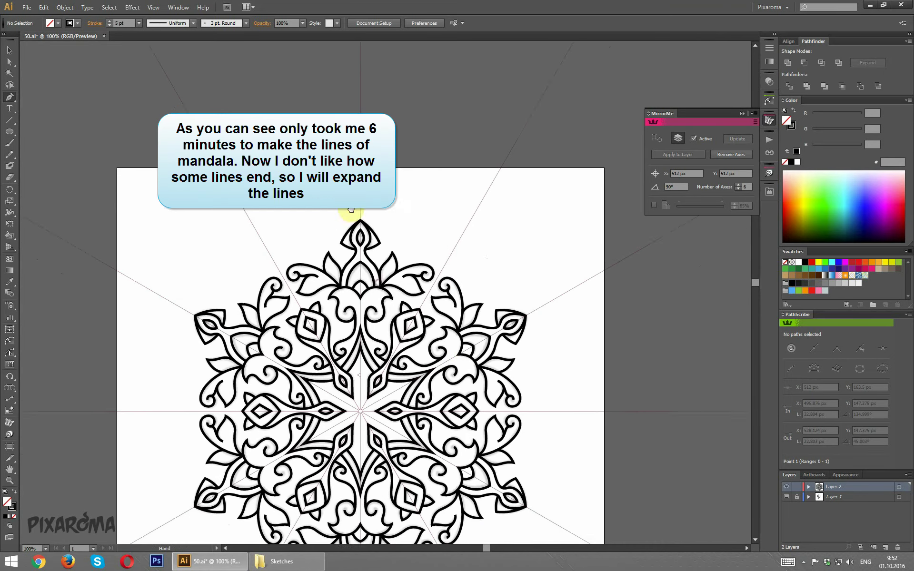
# - Expand the segment's selected line paths into filled shapes using Expand with Fill and Stroke
pyautogui.moveTo(351, 210); pyautogui.dragTo(340, 146)
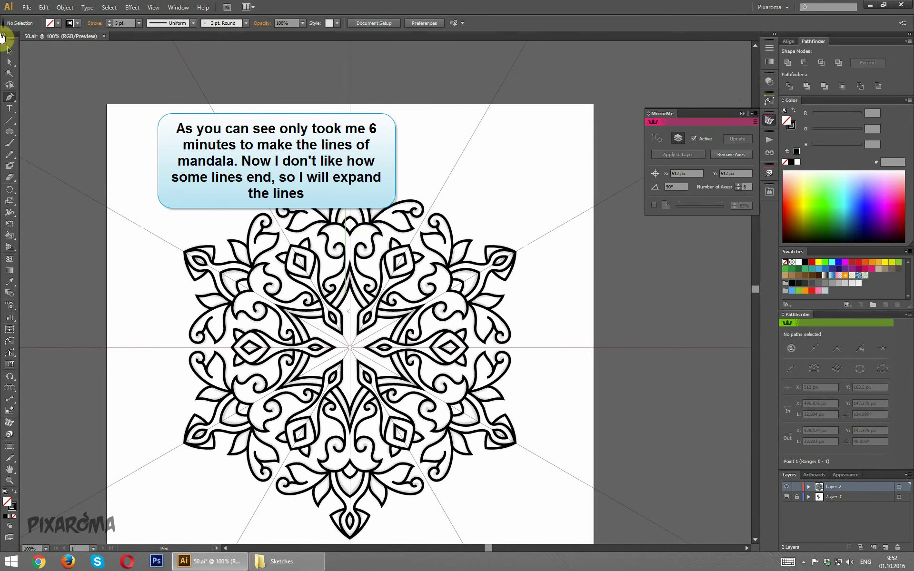
pyautogui.click(7, 51)
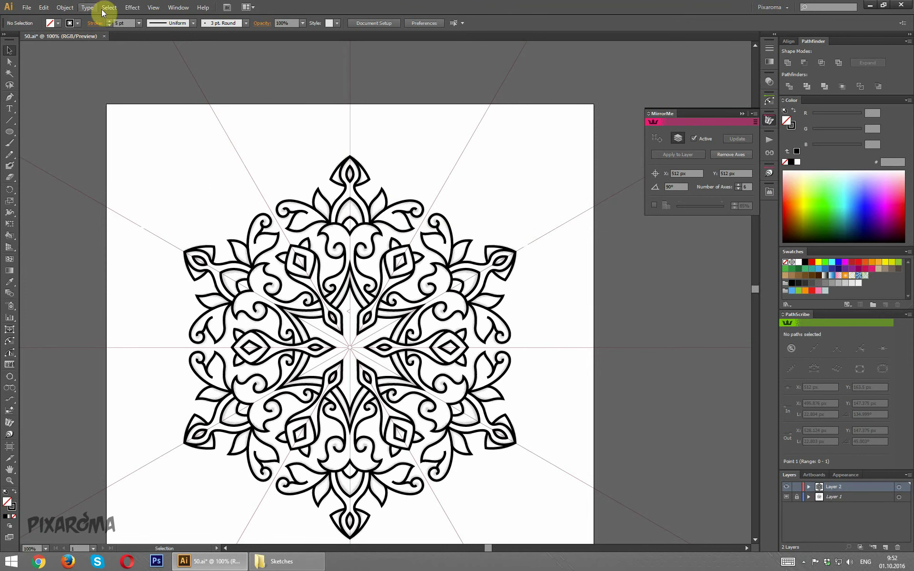
pyautogui.click(109, 8)
pyautogui.click(124, 28)
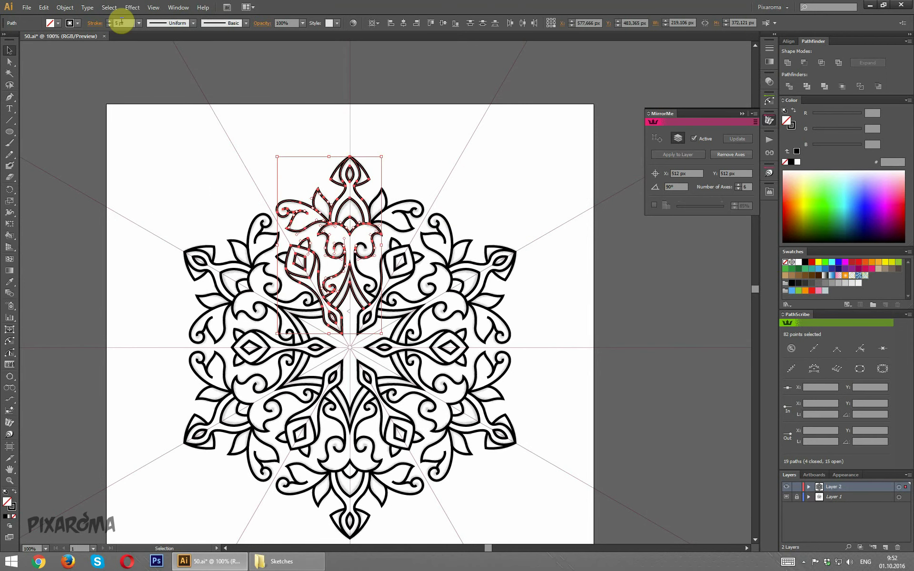
pyautogui.click(65, 8)
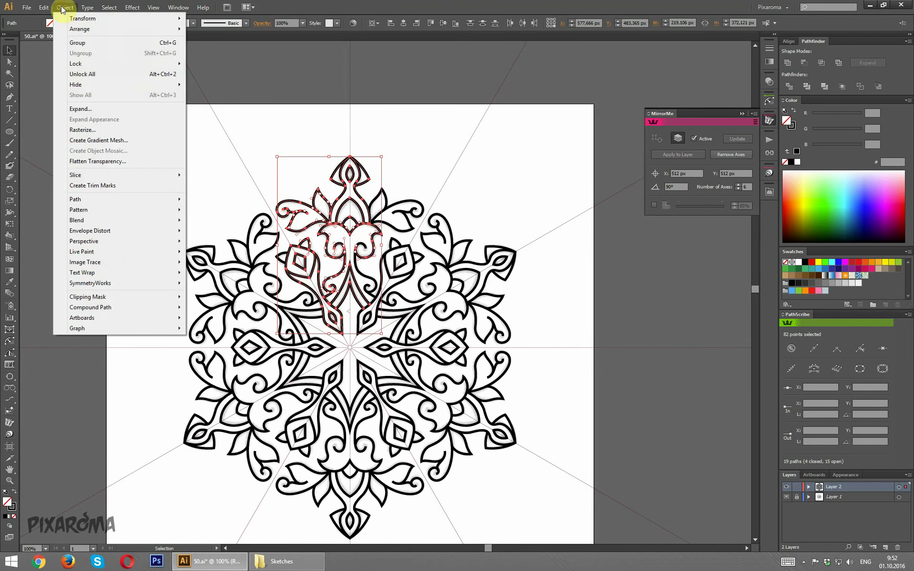
pyautogui.click(92, 114)
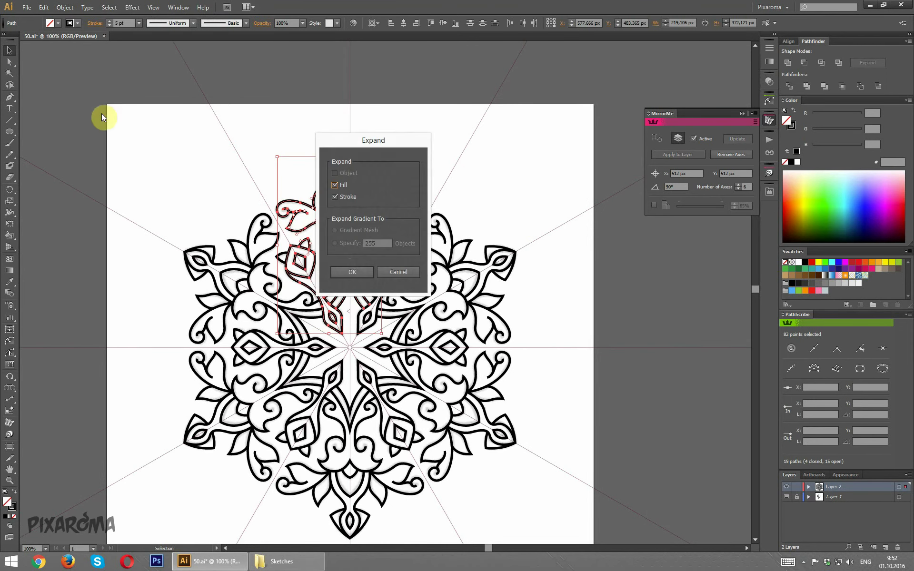
pyautogui.click(353, 272)
# - Merge the expanded shapes into one compound shape with Pathfinder Unite
pyautogui.scroll(2, 434, 190)
pyautogui.hotkey('ctrl', '+')
pyautogui.hotkey('ctrl', '+')
pyautogui.hotkey('ctrl', '+')
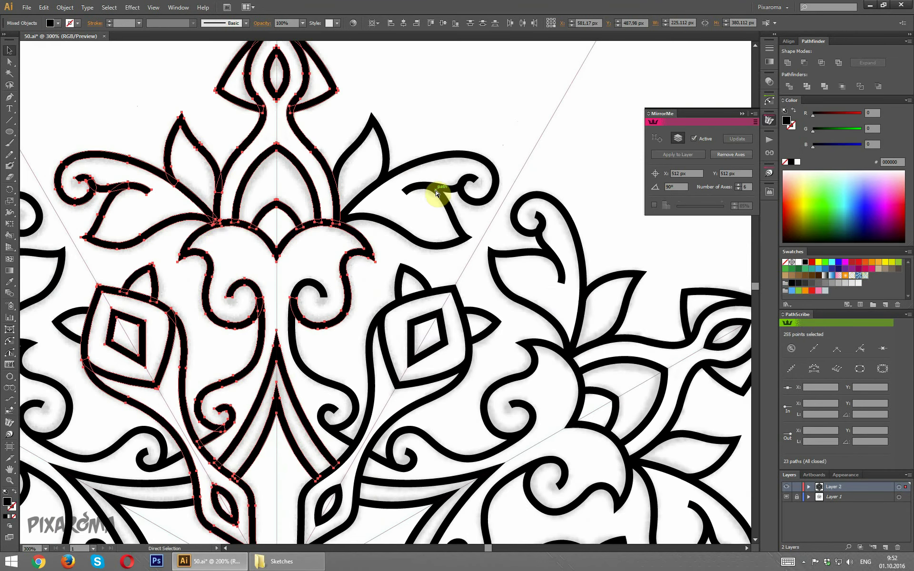
pyautogui.moveTo(219, 241)
pyautogui.mouseDown()
pyautogui.moveTo(286, 242)
pyautogui.moveTo(288, 254)
pyautogui.mouseUp()
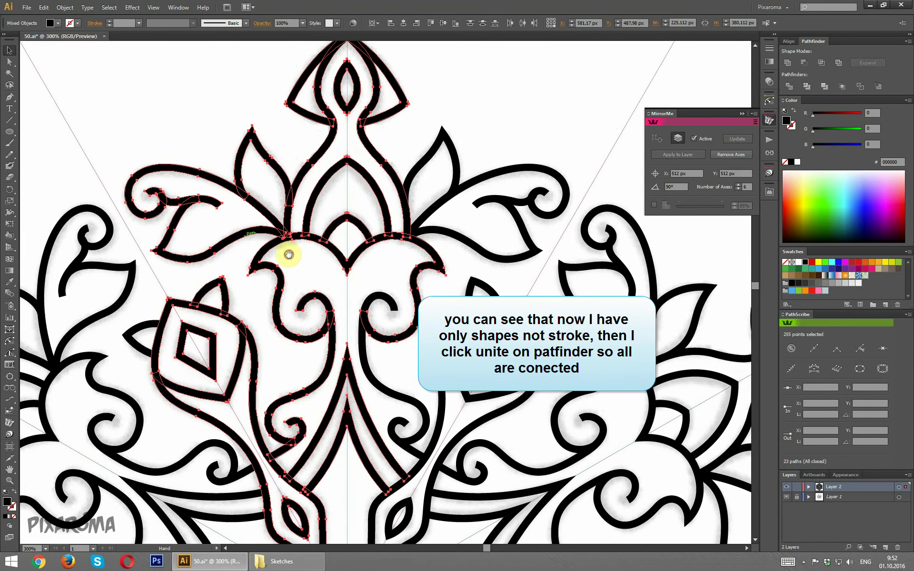
pyautogui.click(787, 64)
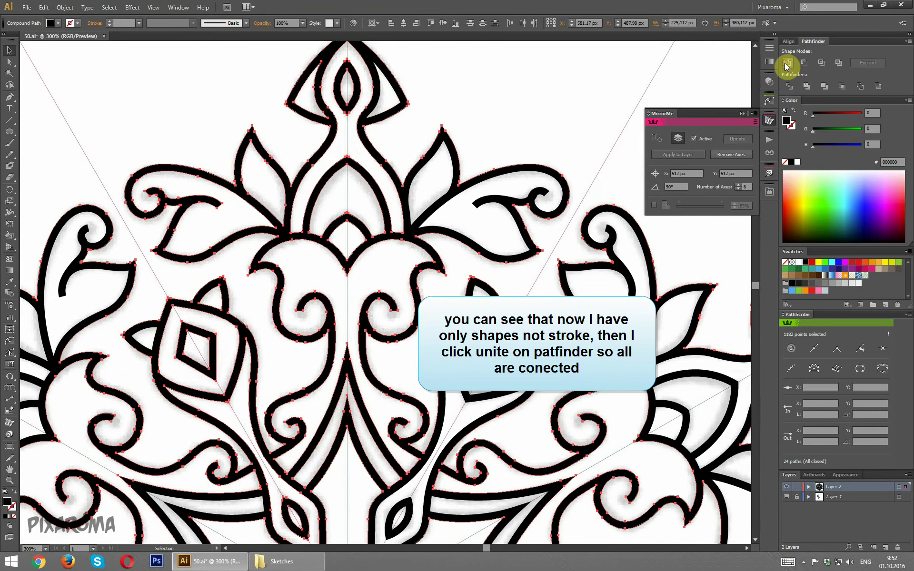
# - Taper the curl line's blunt end by adding anchors nearby and removing the end anchor
pyautogui.scroll(1, 133, 173)
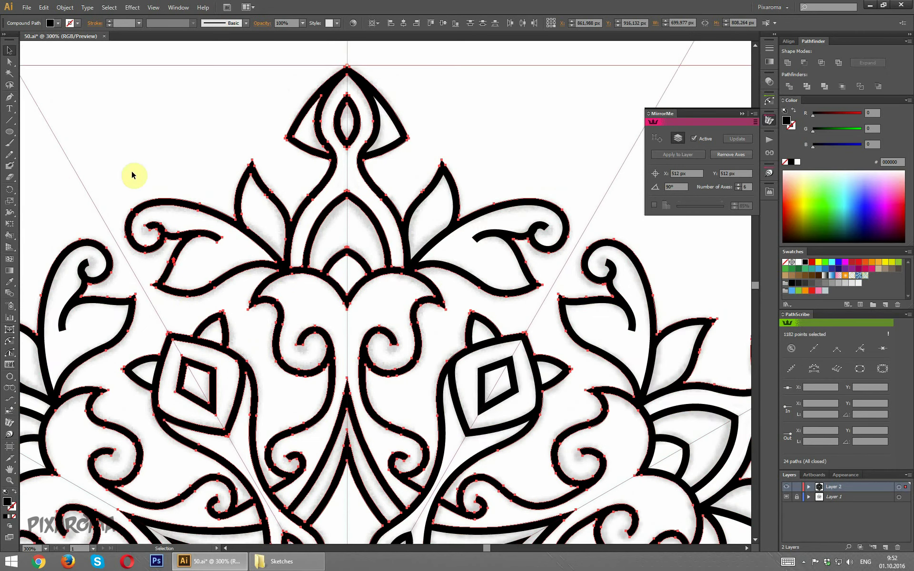
pyautogui.hscroll(-2, 248, 221)
pyautogui.scroll(2, 268, 230)
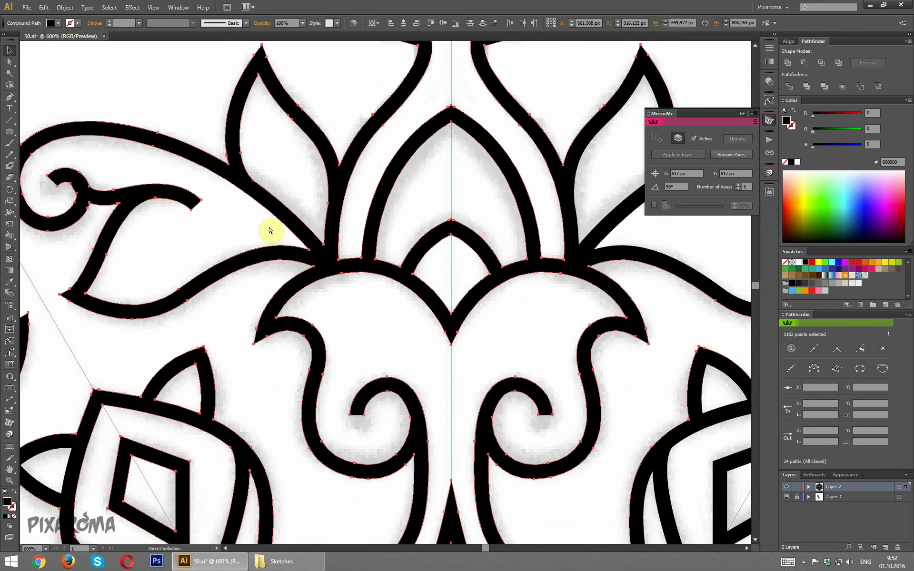
pyautogui.scroll(1, 267, 231)
pyautogui.moveTo(212, 236); pyautogui.dragTo(290, 257)
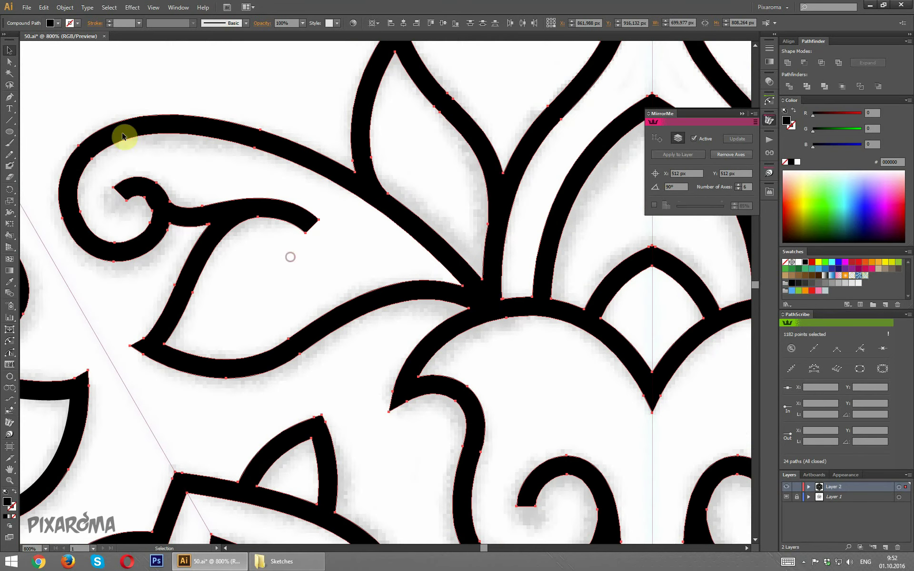
pyautogui.moveTo(10, 97); pyautogui.dragTo(61, 114)
pyautogui.click(61, 114)
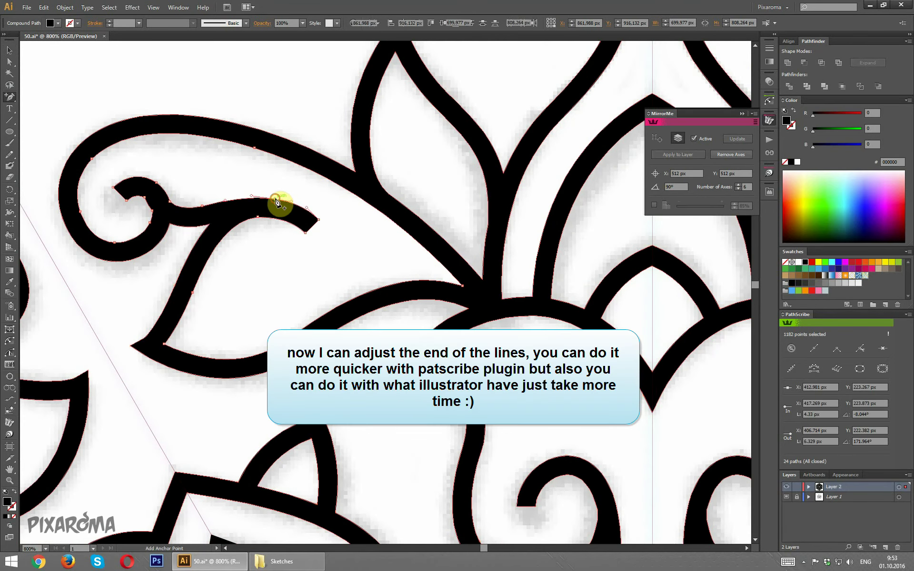
pyautogui.click(276, 200)
pyautogui.click(9, 61)
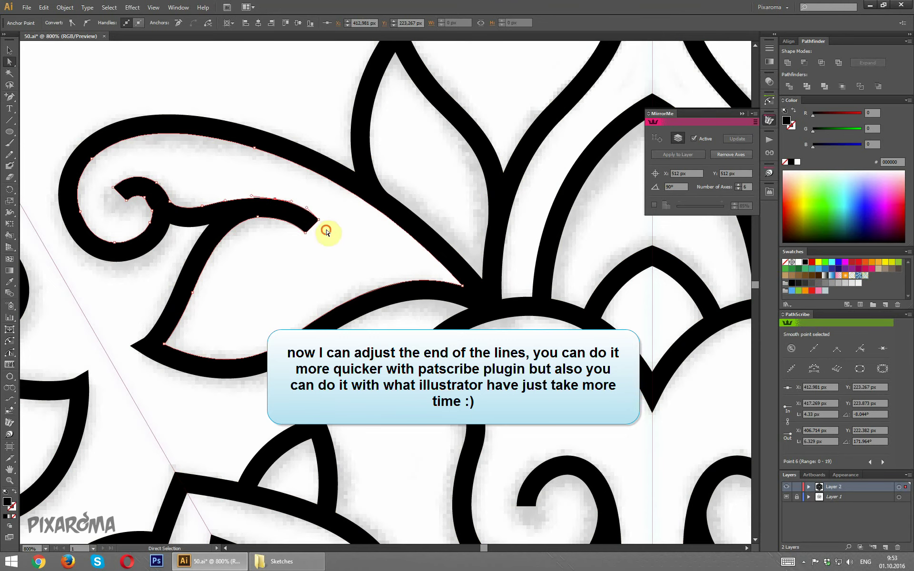
pyautogui.moveTo(326, 232); pyautogui.dragTo(312, 213)
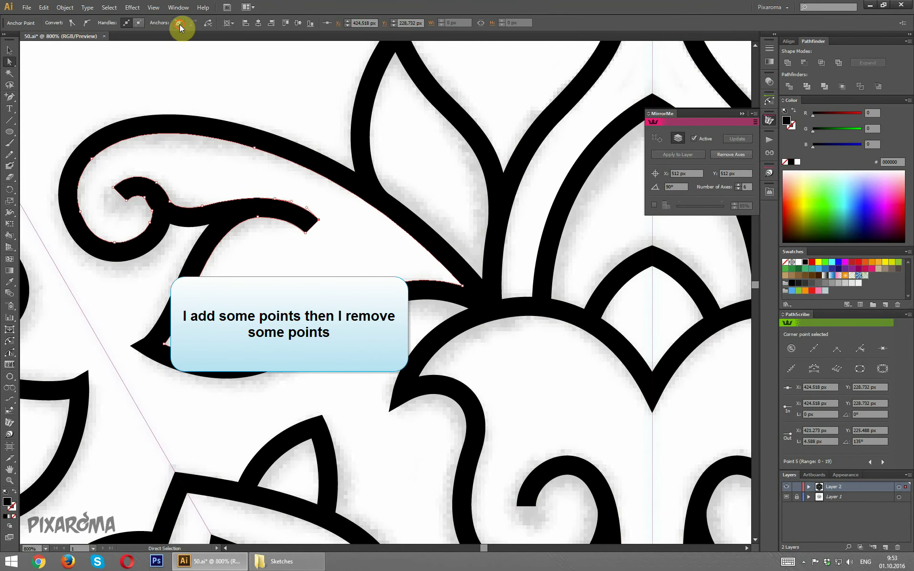
pyautogui.click(180, 24)
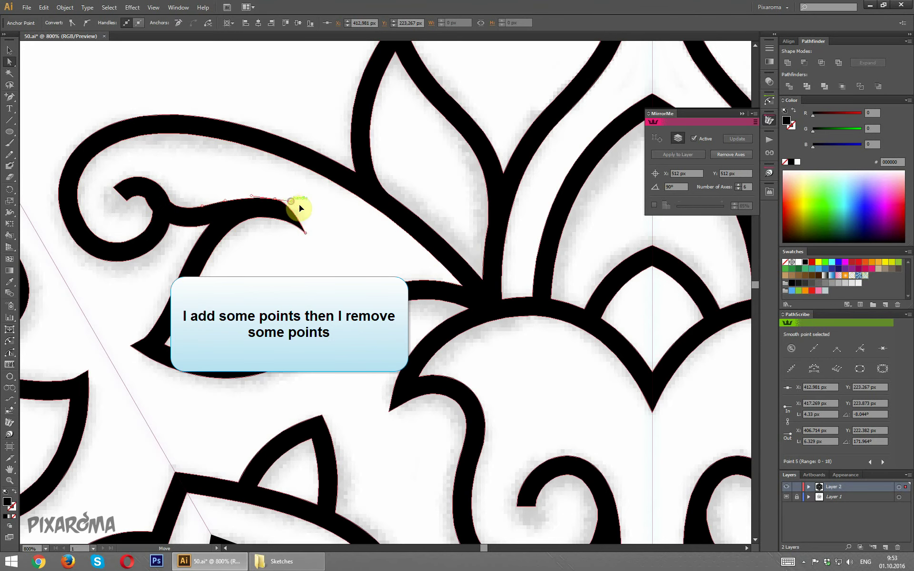
pyautogui.click(331, 244)
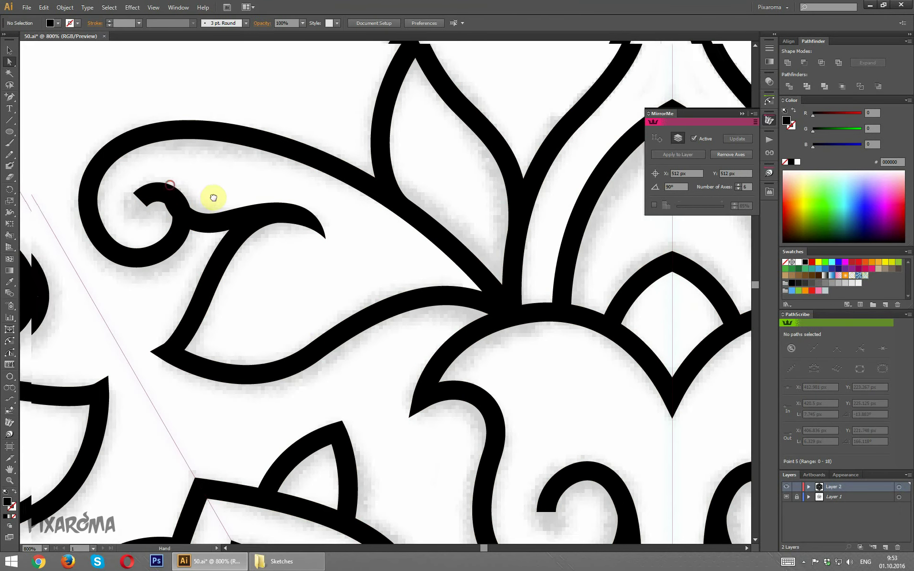
# - Remove an anchor from the spiral's tip and reshape the tip's curve
pyautogui.moveTo(190, 194)
pyautogui.mouseDown()
pyautogui.moveTo(312, 224)
pyautogui.moveTo(266, 238)
pyautogui.mouseUp()
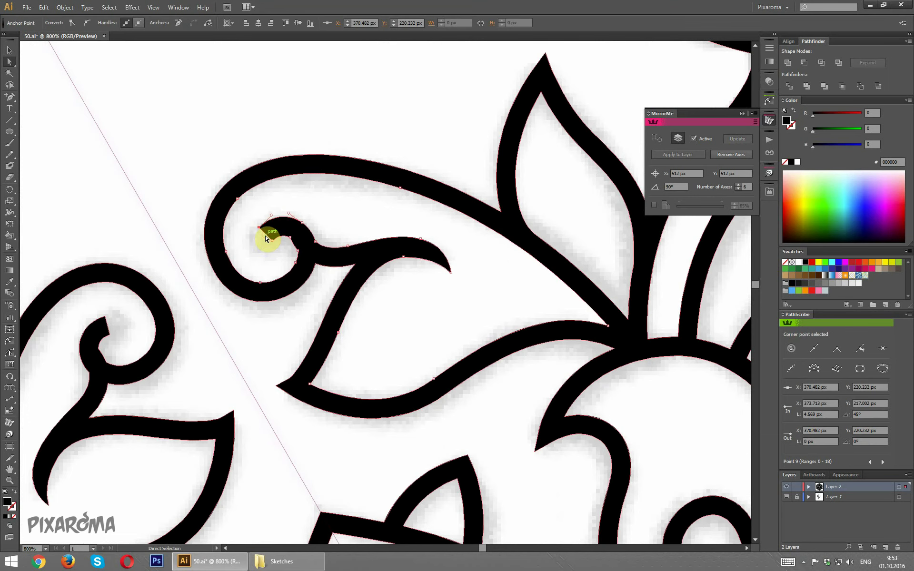
pyautogui.click(179, 24)
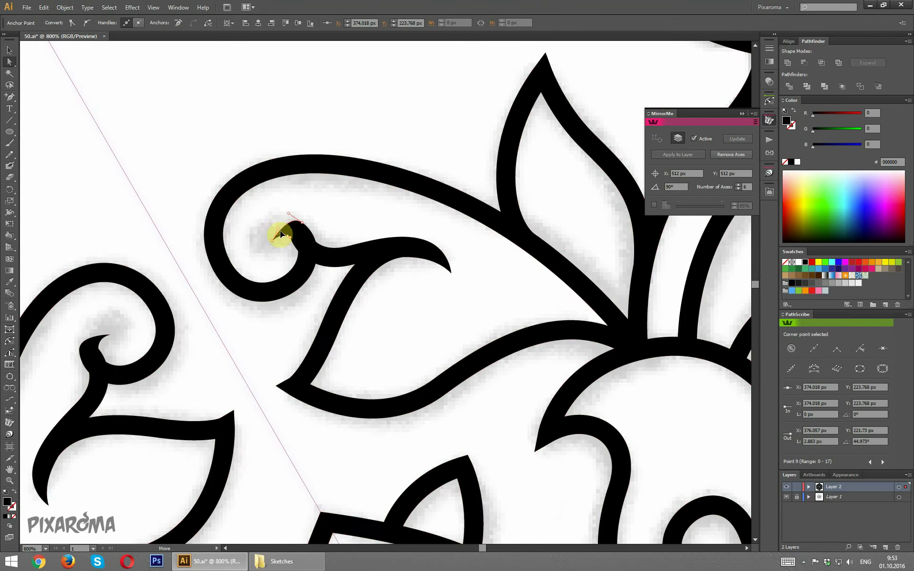
pyautogui.moveTo(284, 233); pyautogui.dragTo(283, 213)
pyautogui.click(273, 257)
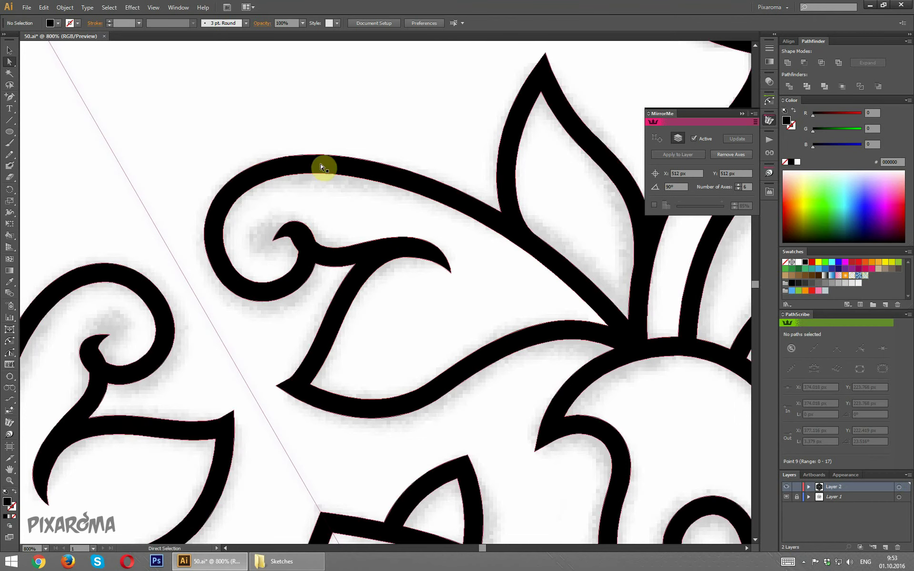
# - Delete the surplus curl anchors and pull the bottom anchor to smooth the inner curl
pyautogui.click(292, 251)
pyautogui.moveTo(290, 246); pyautogui.dragTo(303, 271)
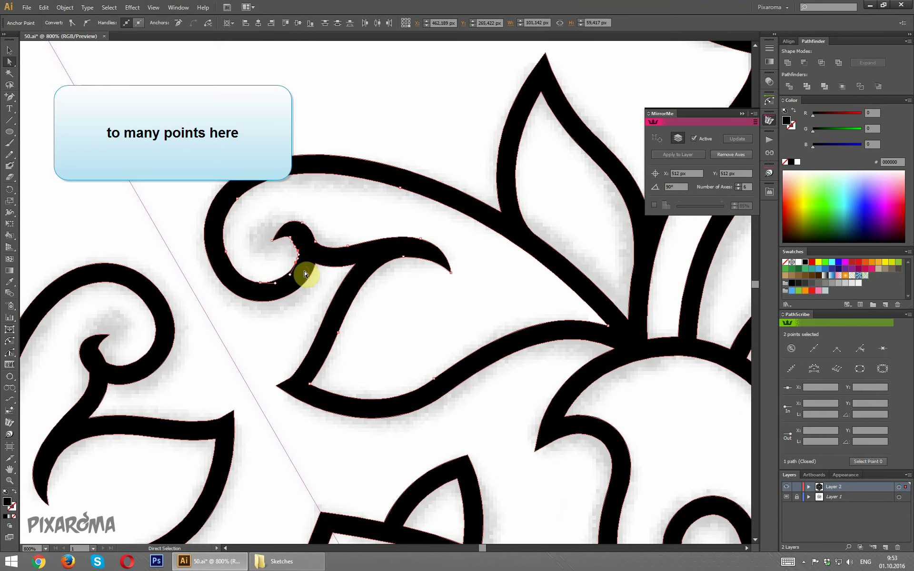
pyautogui.click(180, 24)
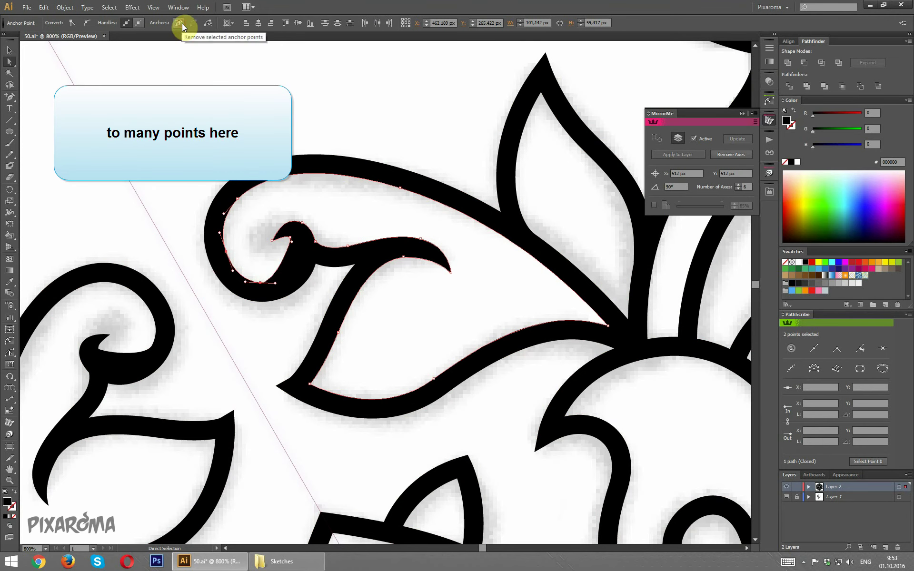
pyautogui.click(275, 286)
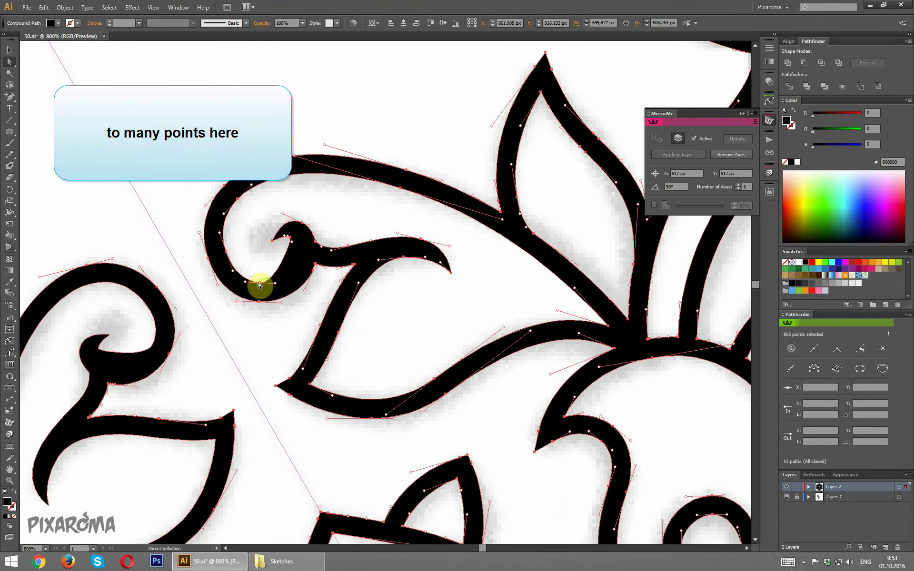
pyautogui.click(276, 284)
pyautogui.moveTo(276, 285); pyautogui.dragTo(296, 277)
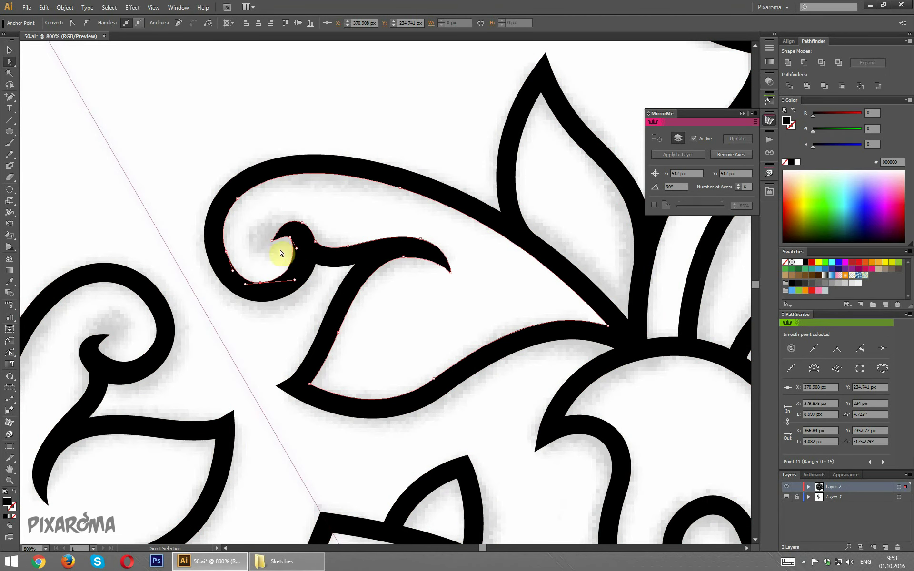
pyautogui.click(249, 240)
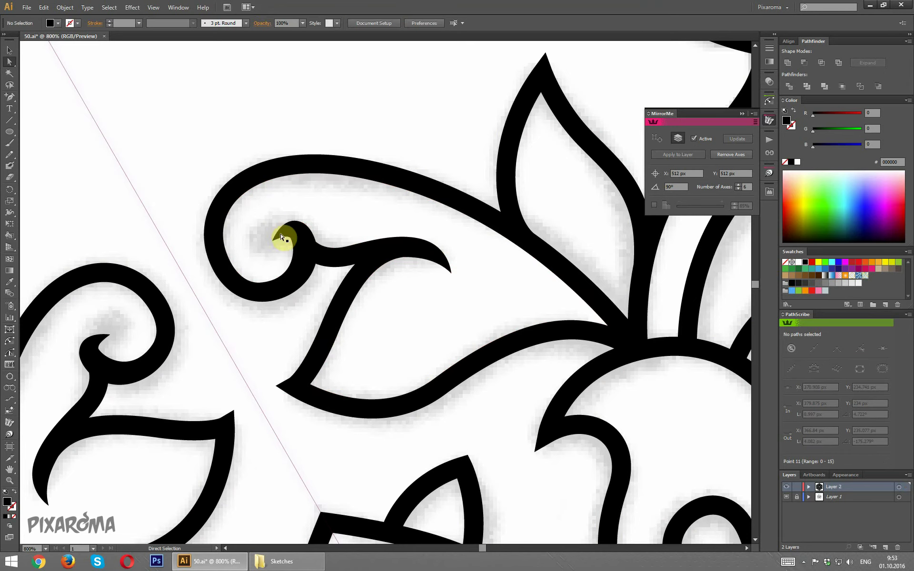
pyautogui.click(285, 235)
# - Move the anchor at the swirl head's curl tip
pyautogui.scroll(1, 253, 264)
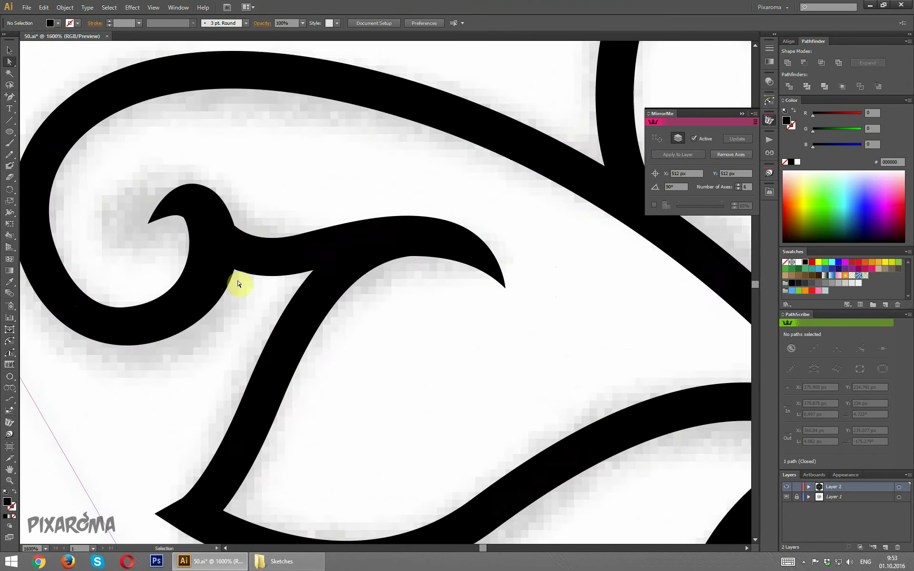
pyautogui.scroll(1, 240, 281)
pyautogui.moveTo(146, 228)
pyautogui.mouseDown()
pyautogui.moveTo(132, 223)
pyautogui.moveTo(175, 210)
pyautogui.mouseUp()
pyautogui.click(169, 229)
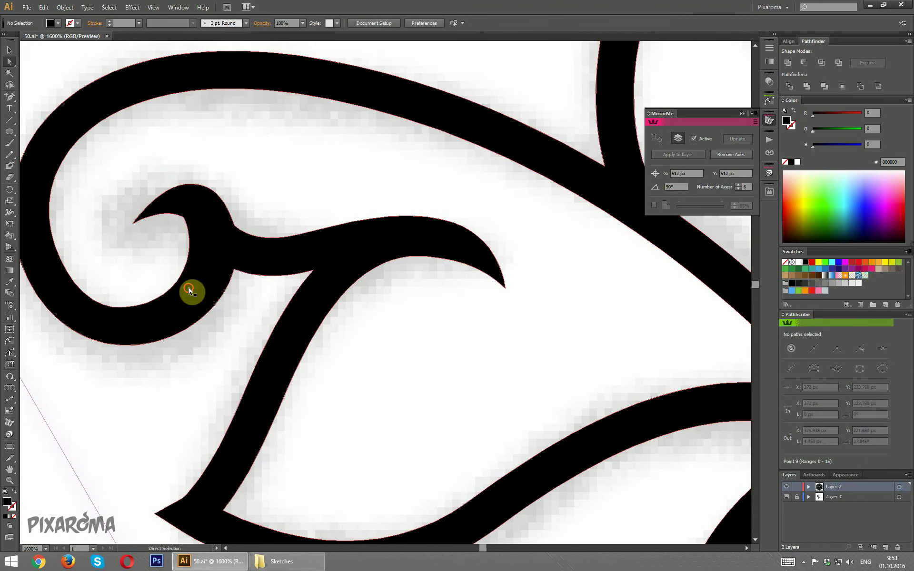
# - Remove a curl anchor, lengthen a handle and nudge the head's top anchor
pyautogui.hotkey('ctrl', 'a')
pyautogui.click(9, 96)
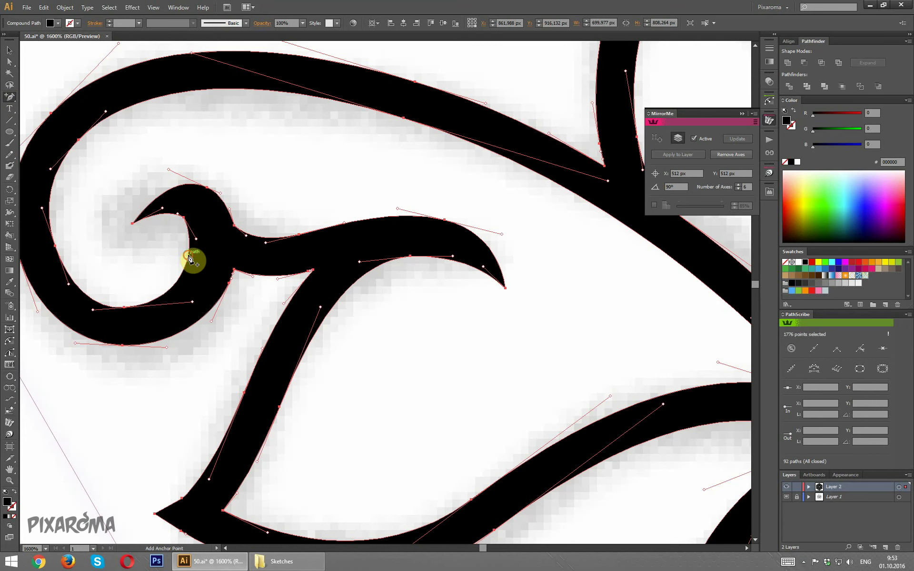
pyautogui.click(9, 61)
pyautogui.moveTo(206, 246); pyautogui.dragTo(193, 213)
pyautogui.click(180, 23)
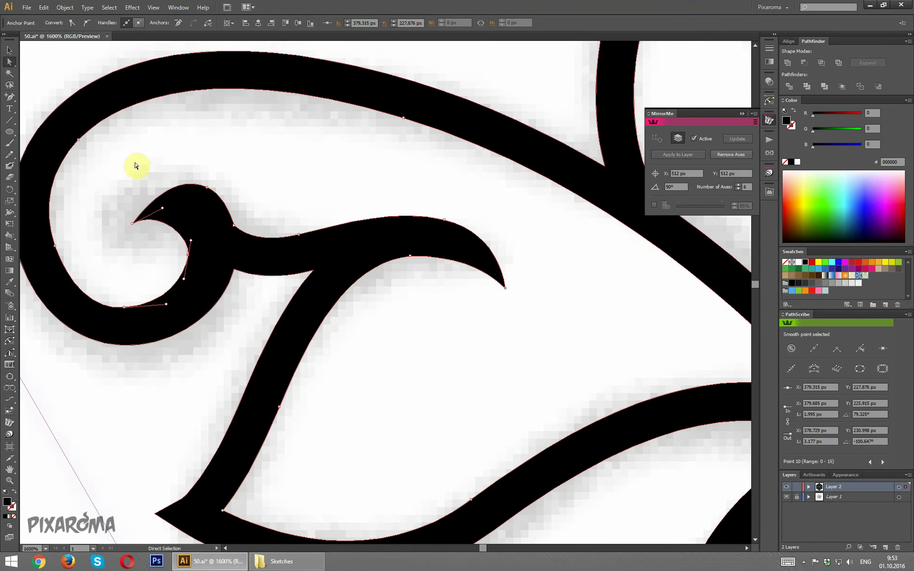
pyautogui.click(194, 246)
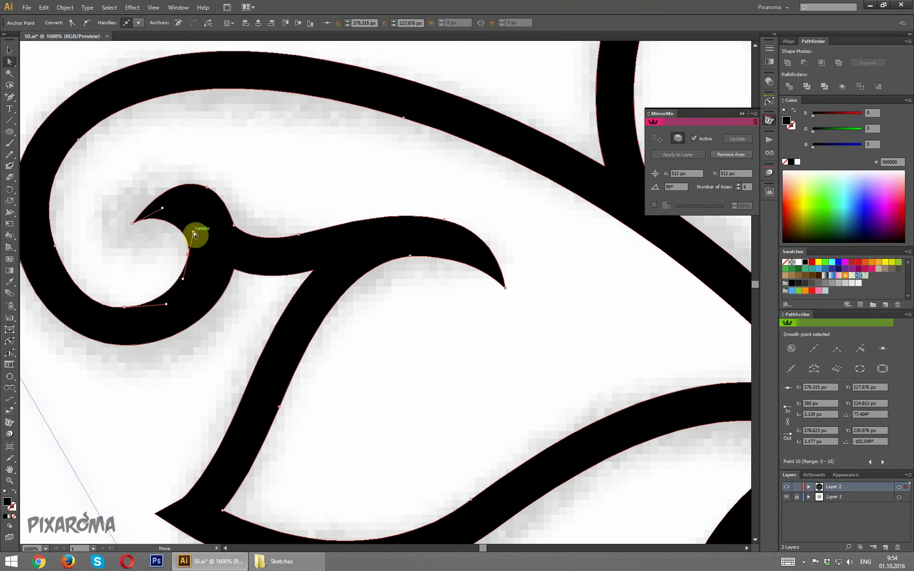
pyautogui.moveTo(193, 235); pyautogui.dragTo(192, 256)
pyautogui.moveTo(203, 190); pyautogui.dragTo(202, 196)
# - Delete the curl head's top anchor and pull its handle up-left for a sharp point
pyautogui.click(266, 171)
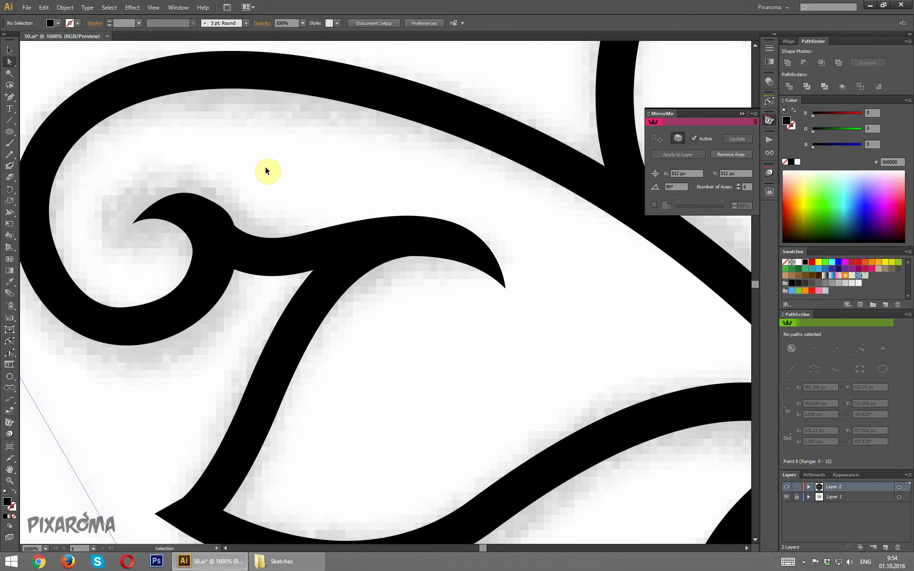
pyautogui.hotkey('ctrl', 'a')
pyautogui.click(203, 197)
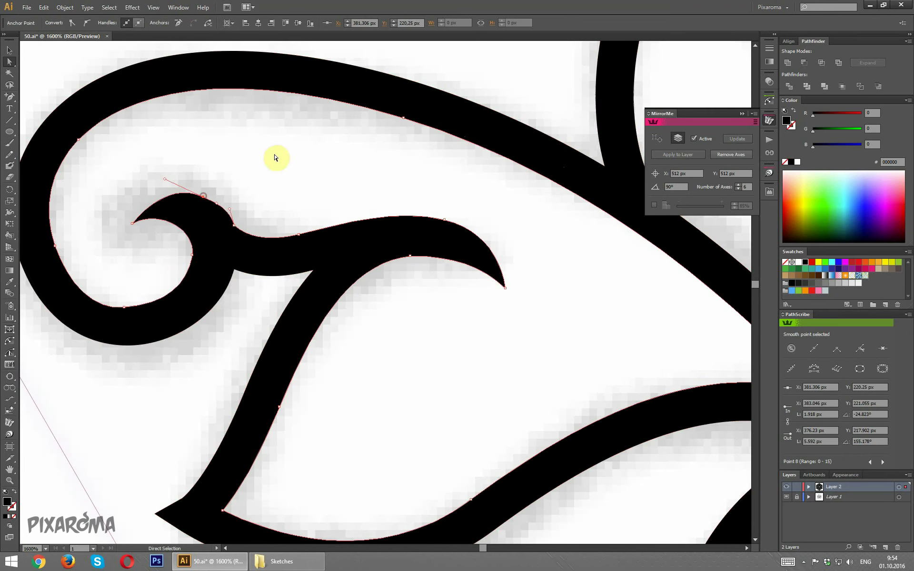
pyautogui.click(180, 25)
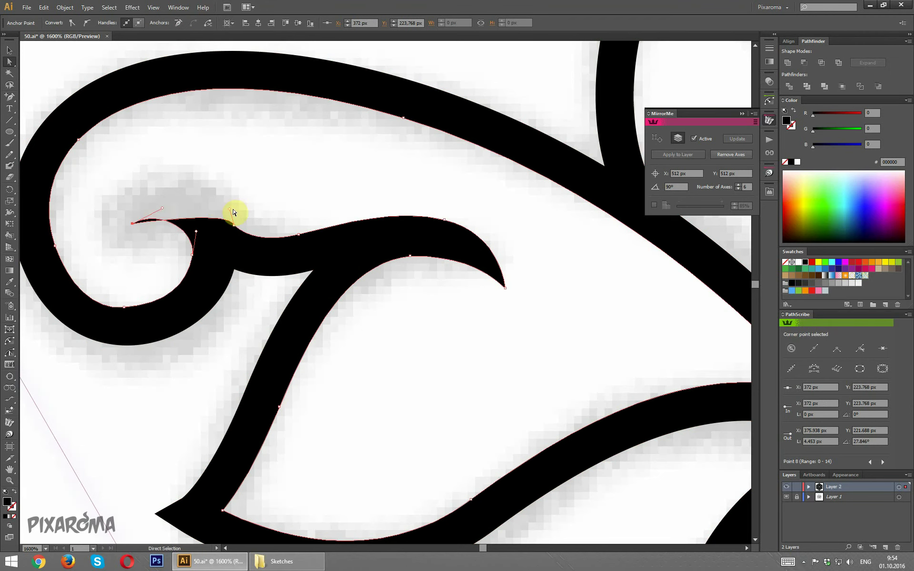
pyautogui.moveTo(233, 211); pyautogui.dragTo(181, 167)
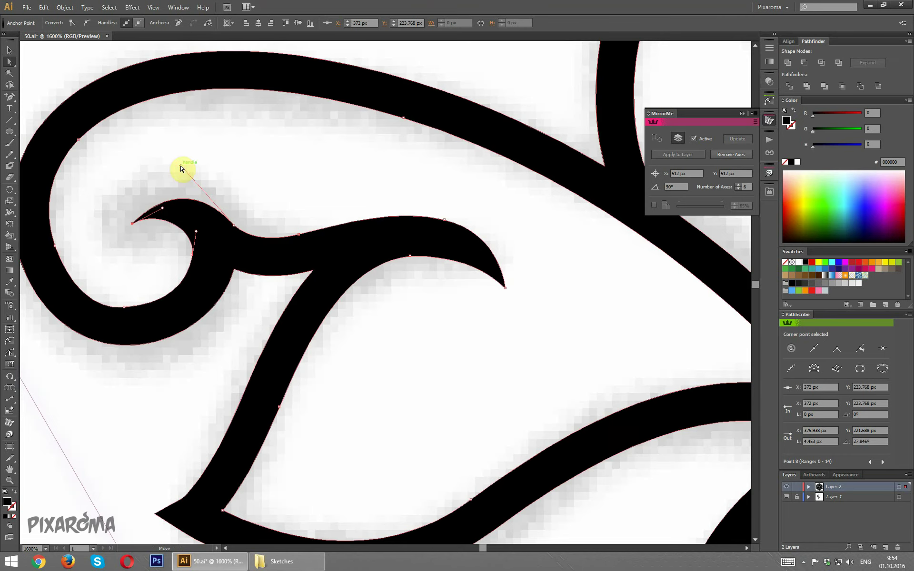
pyautogui.click(266, 184)
pyautogui.hotkey('ctrl', '-')
pyautogui.hotkey('ctrl', '-')
# - Make the rounded curl end near the top centre pointed by adding, then removing anchors
pyautogui.hotkey('ctrl', '-')
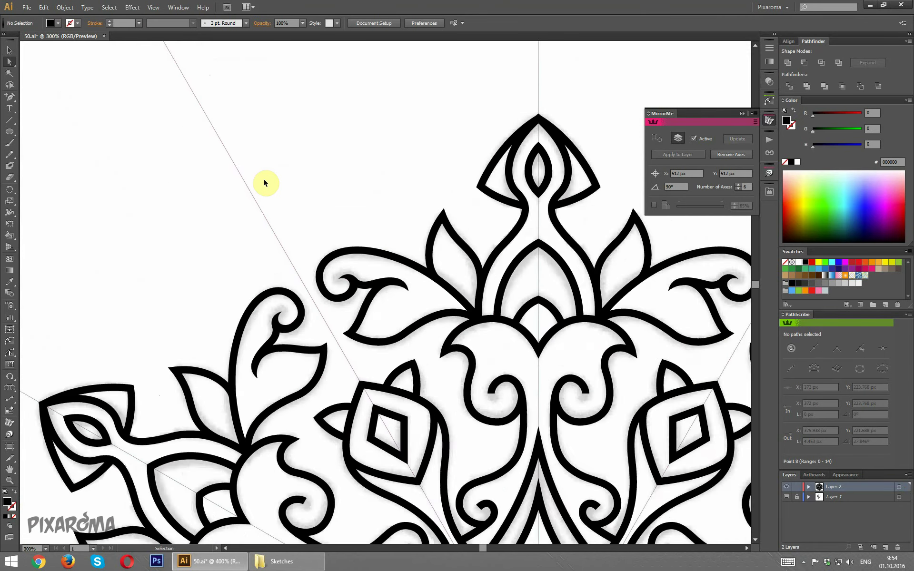
pyautogui.hotkey('ctrl', '-')
pyautogui.moveTo(371, 249)
pyautogui.mouseDown()
pyautogui.moveTo(283, 182)
pyautogui.moveTo(285, 190)
pyautogui.mouseUp()
pyautogui.hotkey('ctrl', '+')
pyautogui.hotkey('ctrl', '+')
pyautogui.hotkey('ctrl', '+')
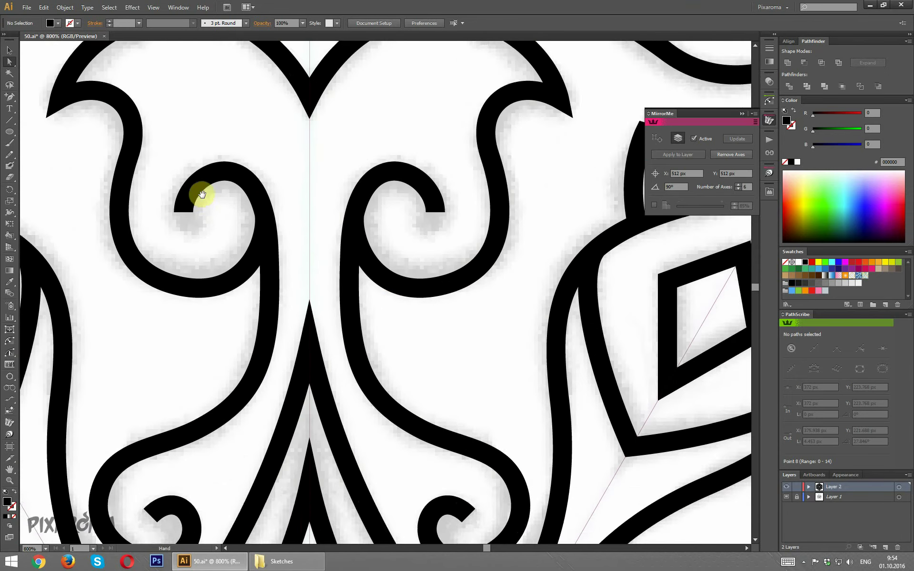
pyautogui.hotkey('ctrl', '+')
pyautogui.moveTo(218, 243); pyautogui.dragTo(232, 280)
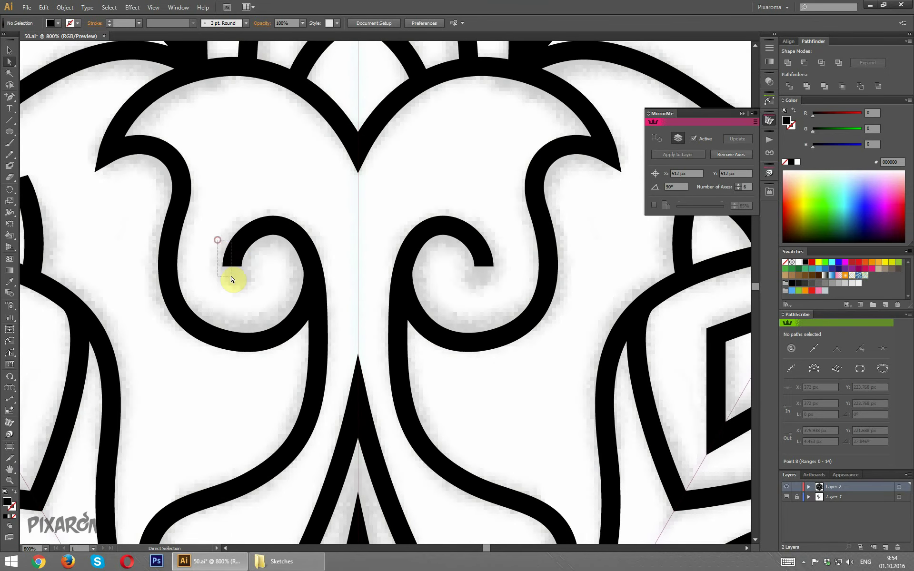
pyautogui.click(10, 97)
pyautogui.click(248, 222)
pyautogui.press('a')
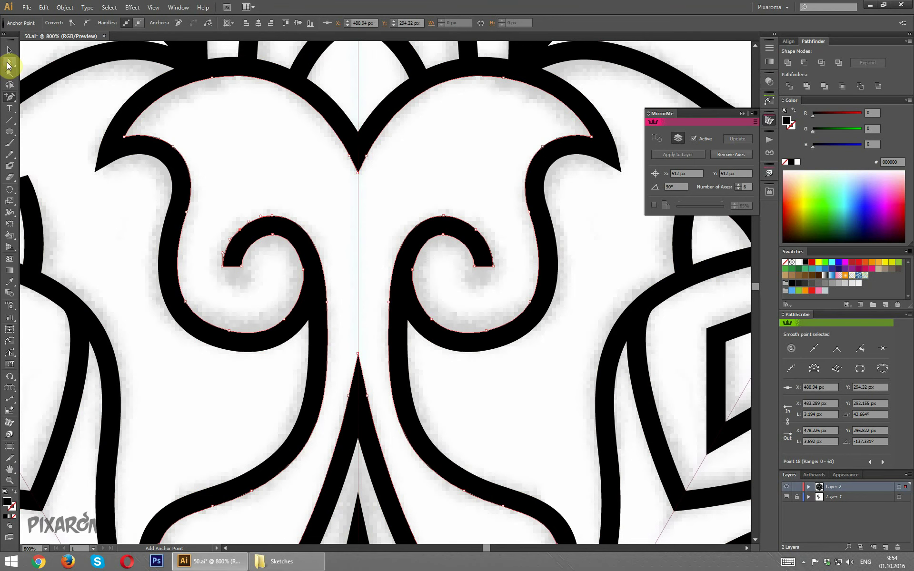
pyautogui.click(179, 23)
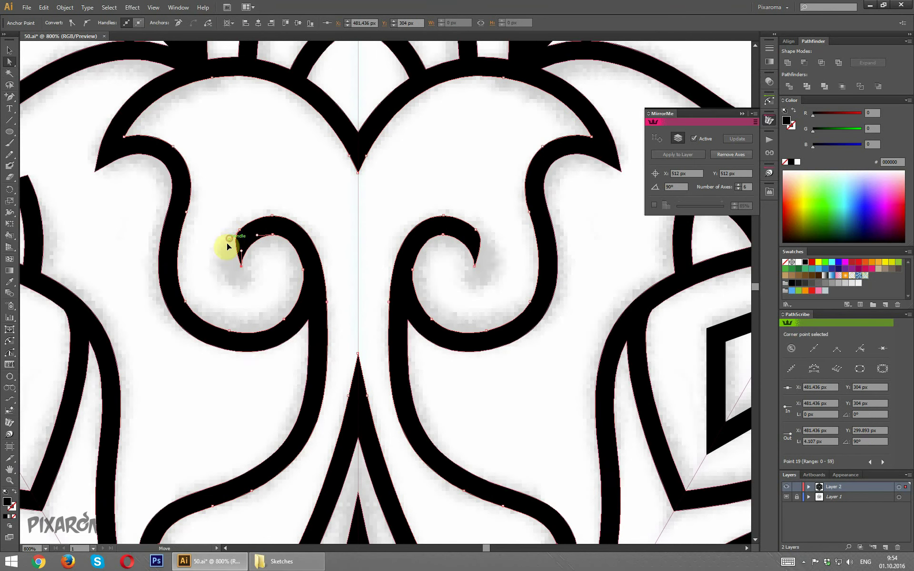
pyautogui.click(254, 198)
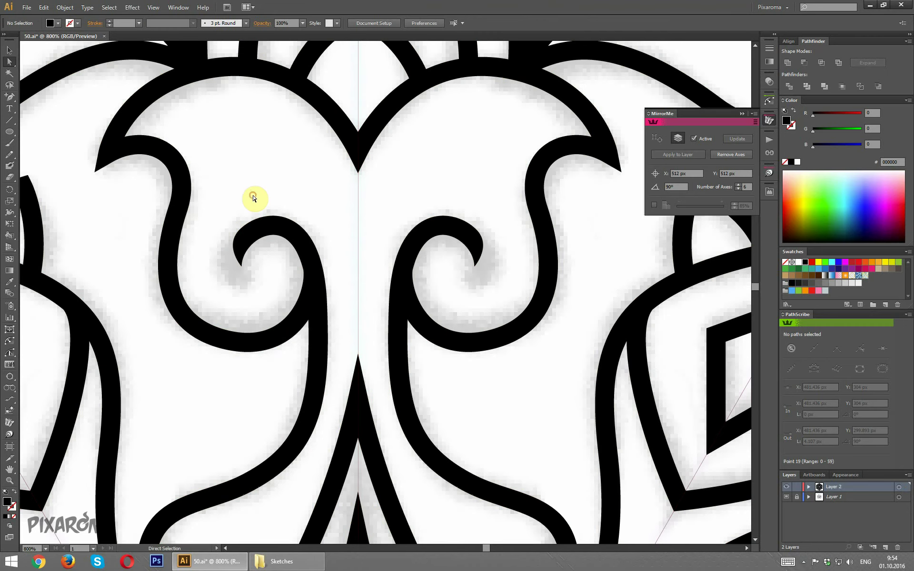
pyautogui.hotkey('ctrl', '-')
pyautogui.hotkey('ctrl', '-')
pyautogui.hotkey('ctrl', '-')
pyautogui.hotkey('ctrl', '-')
pyautogui.hotkey('ctrl', '-')
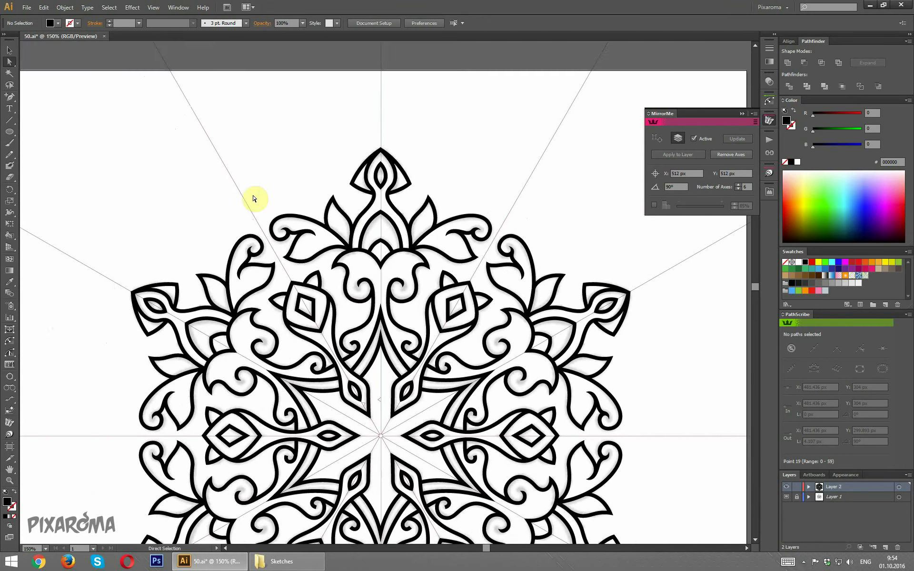
# - Remove the MirrorMe axes, delete the Layer 1 template, and rename Layer 2 to 'mandala'
pyautogui.scroll(-4, 267, 200)
pyautogui.scroll(-1, 285, 207)
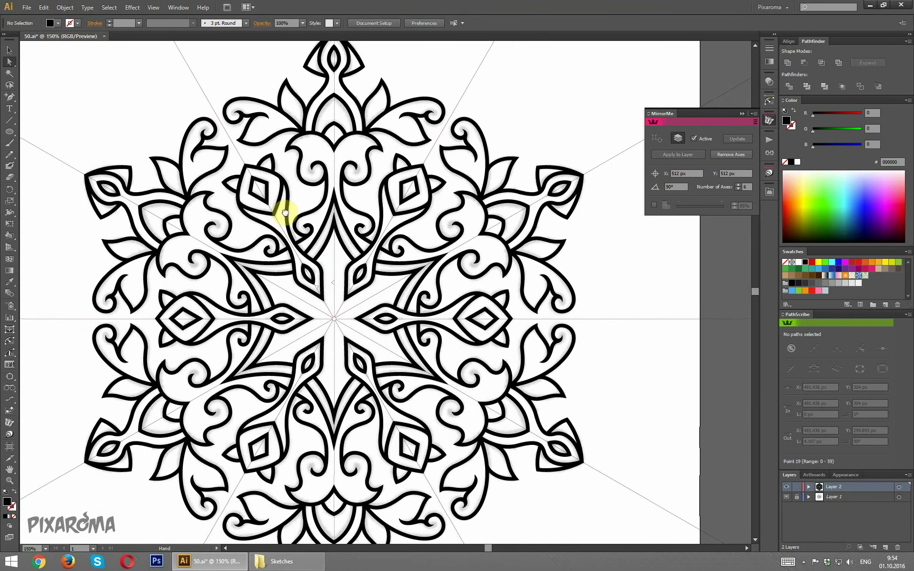
pyautogui.click(731, 155)
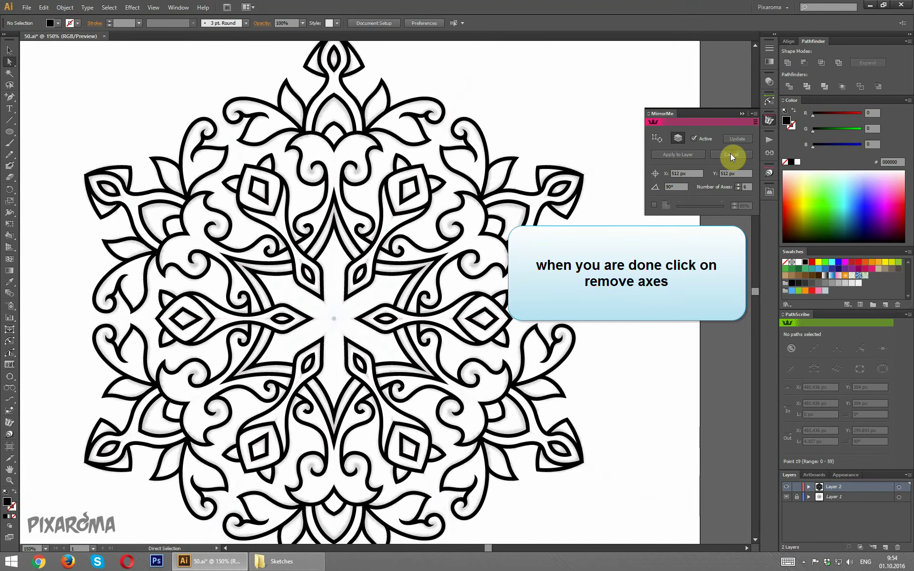
pyautogui.moveTo(841, 499); pyautogui.dragTo(897, 548)
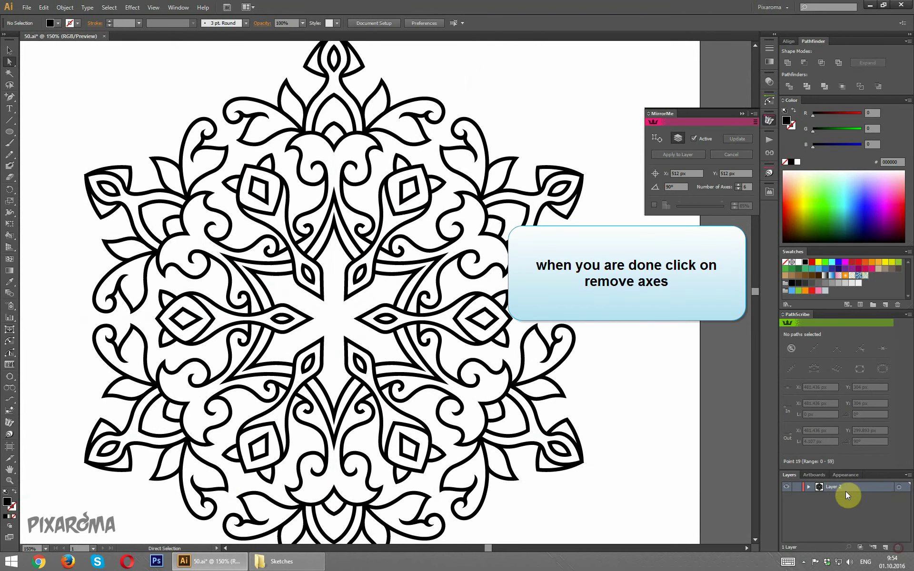
pyautogui.doubleClick(838, 487)
pyautogui.write('mandala')
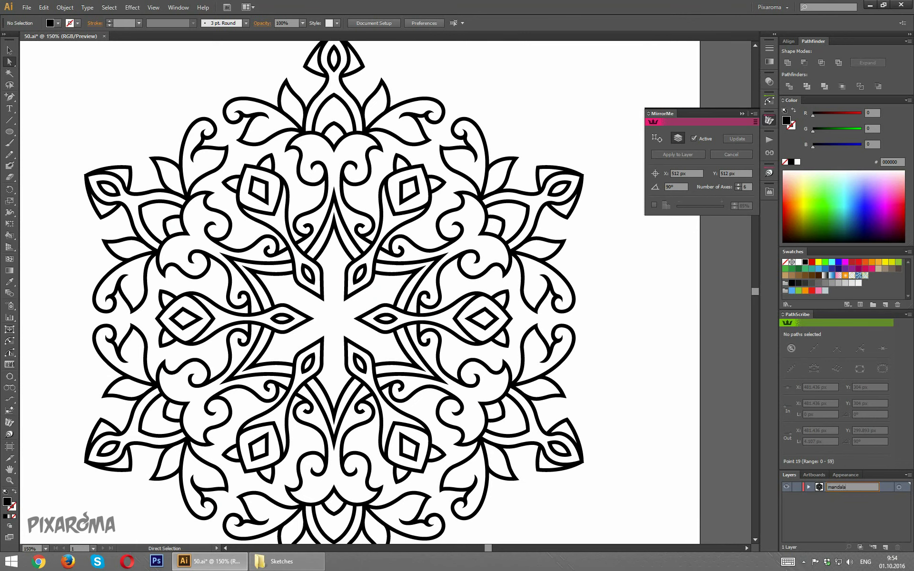
pyautogui.click(838, 488)
# - Inspect the mandala layer's compound paths and fit the artboard in the window
pyautogui.click(810, 487)
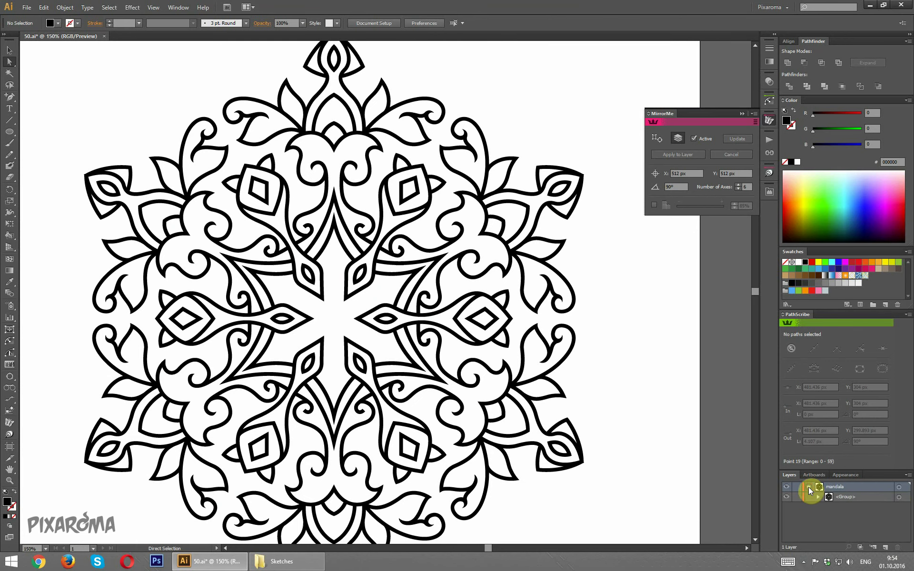
pyautogui.click(899, 497)
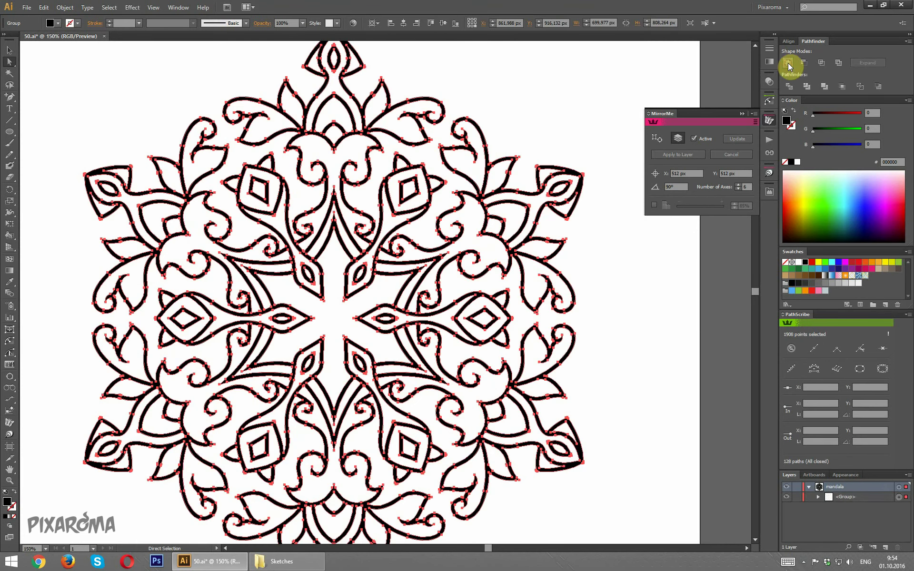
pyautogui.click(11, 50)
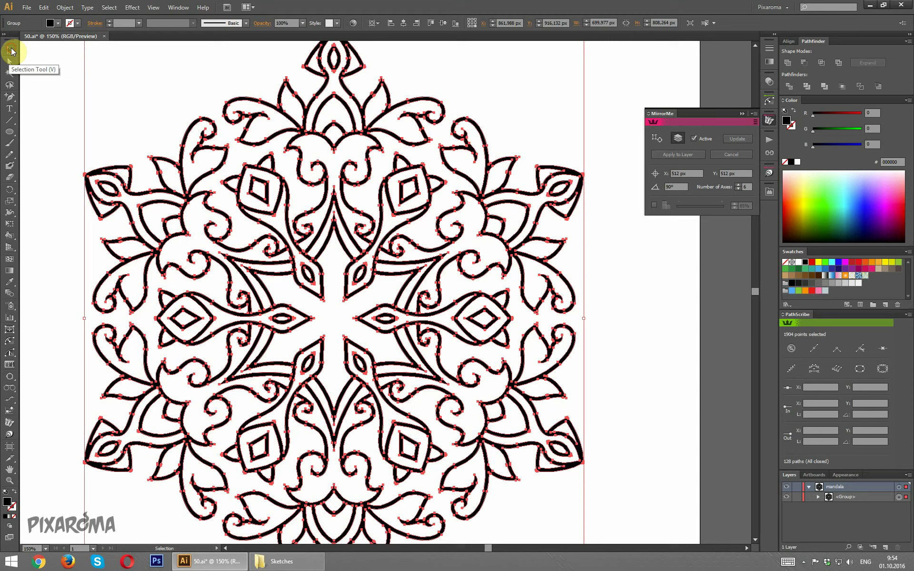
pyautogui.click(65, 78)
pyautogui.hotkey('ctrl', '0')
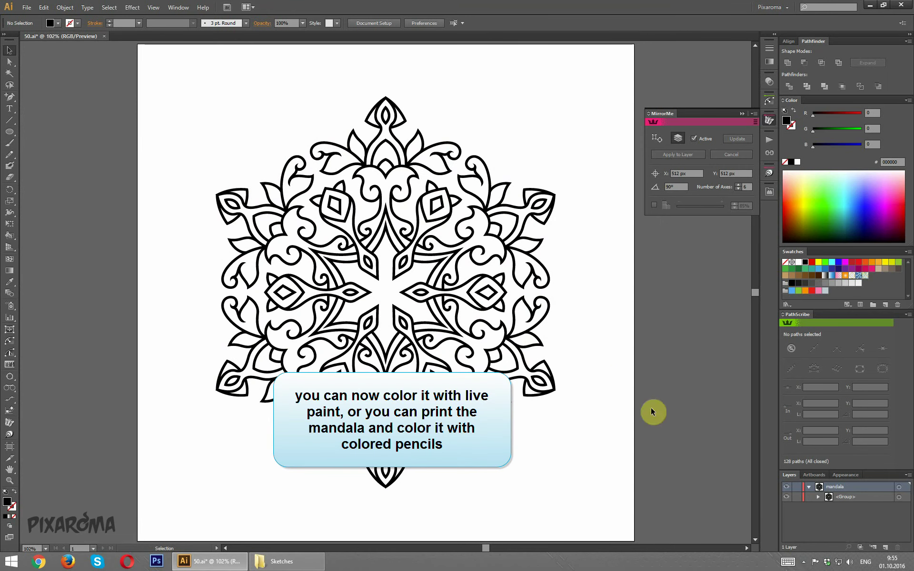
pyautogui.click(819, 497)
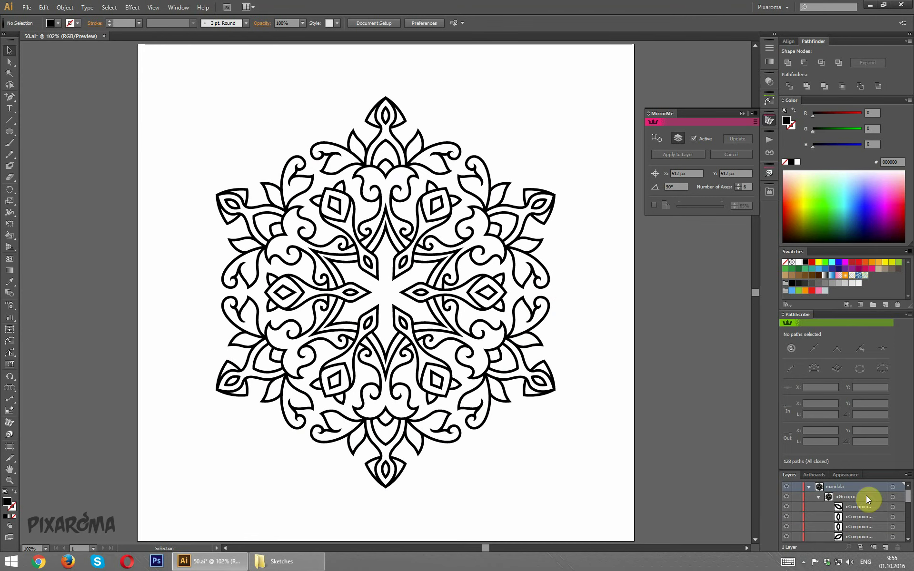
# - Ungroup the mandala and hide its main outline shapes and the small central shapes
pyautogui.click(892, 497)
pyautogui.hotkey('ctrl', 'shift', 'g')
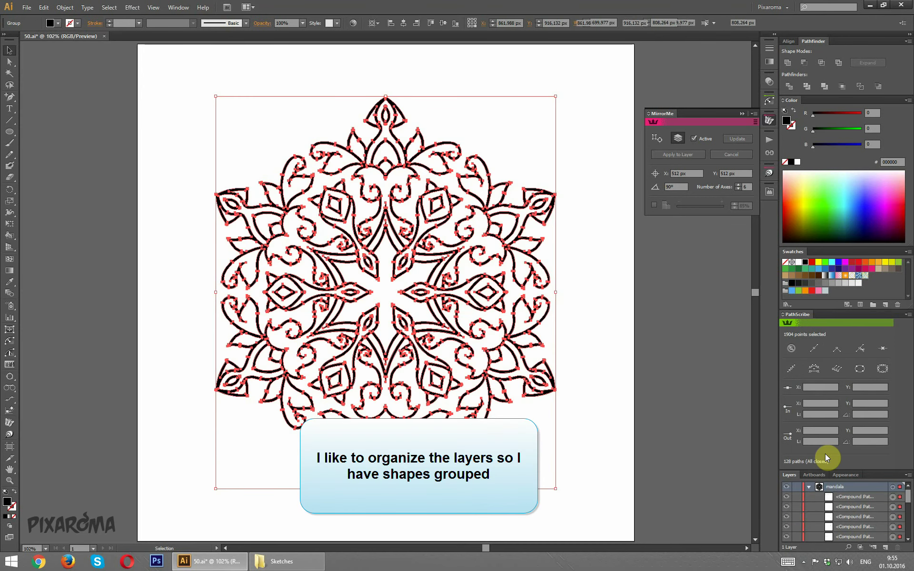
pyautogui.hotkey('ctrl', 'shift', 'a')
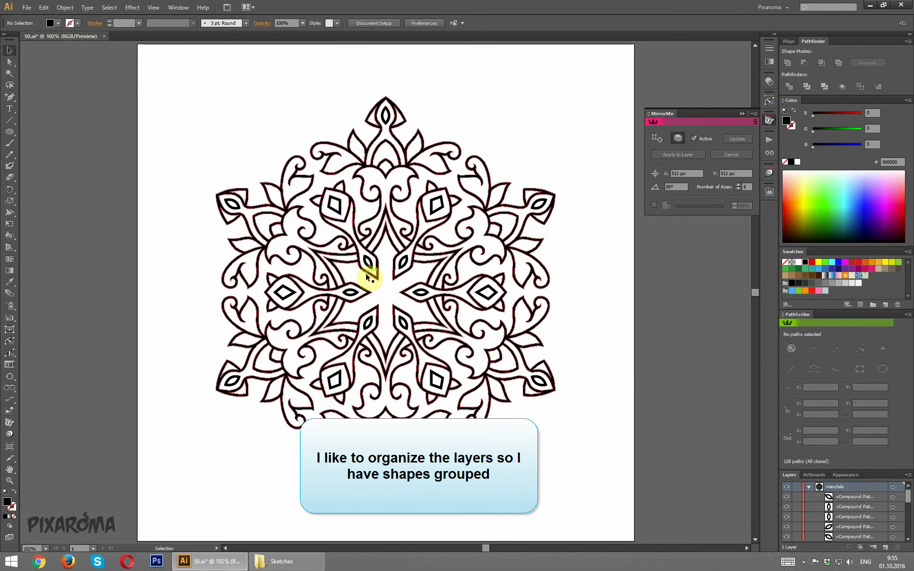
pyautogui.hotkey('ctrl', 'a')
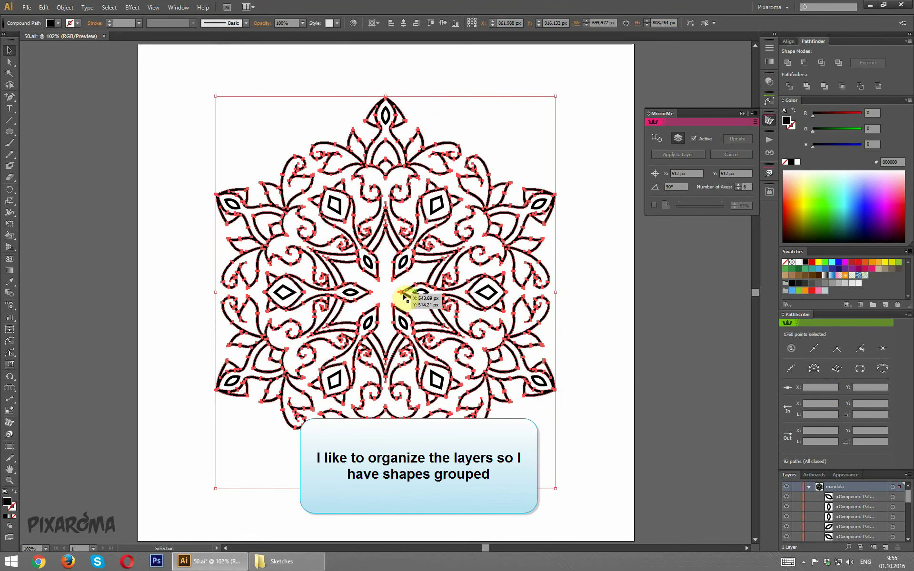
pyautogui.press('a')
pyautogui.press('Delete')
pyautogui.press('v')
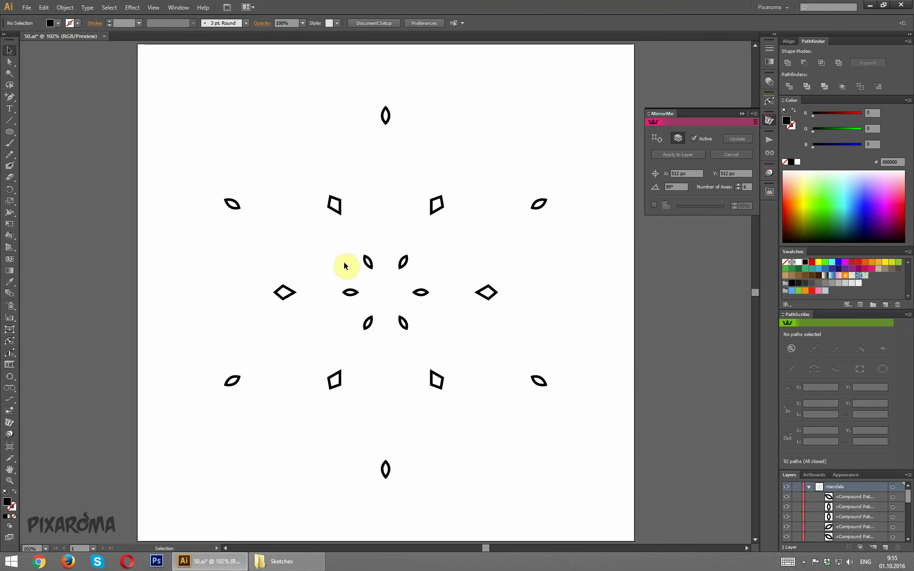
pyautogui.moveTo(340, 257); pyautogui.dragTo(433, 339)
pyautogui.press('Delete')
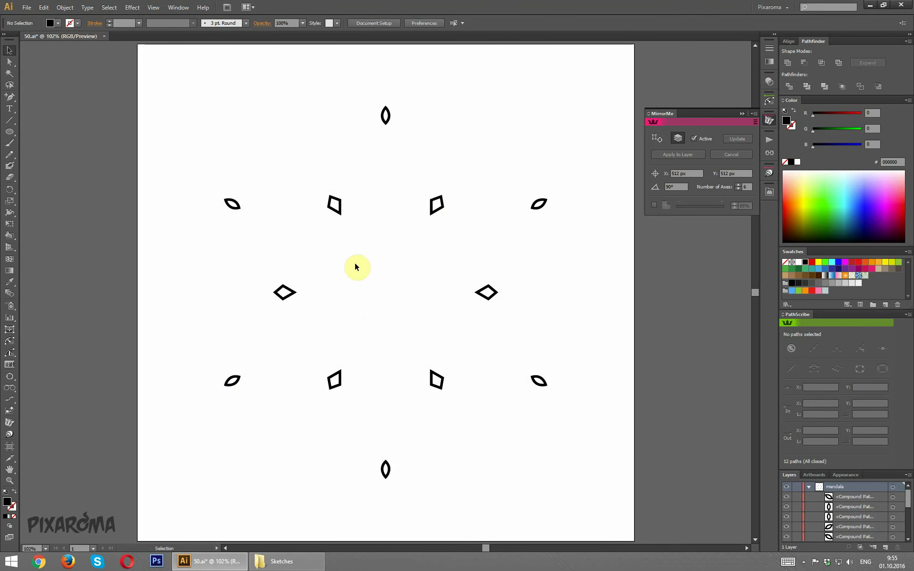
# - Group the diamond-and-kite shapes and the leaf-shaped pieces separately, then make every group visible again
pyautogui.moveTo(273, 186); pyautogui.dragTo(486, 407)
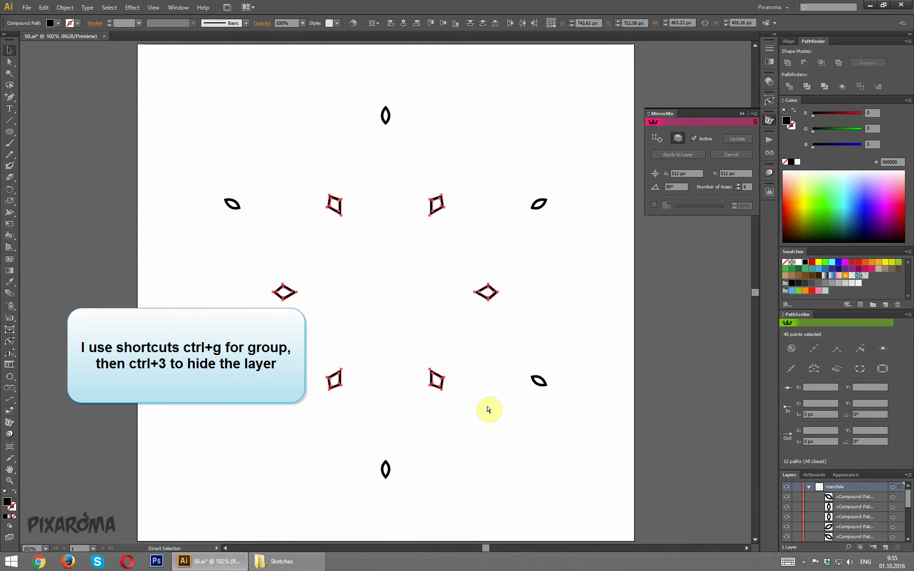
pyautogui.hotkey('ctrl', 'g')
pyautogui.hotkey('ctrl', '3')
pyautogui.moveTo(149, 100); pyautogui.dragTo(582, 491)
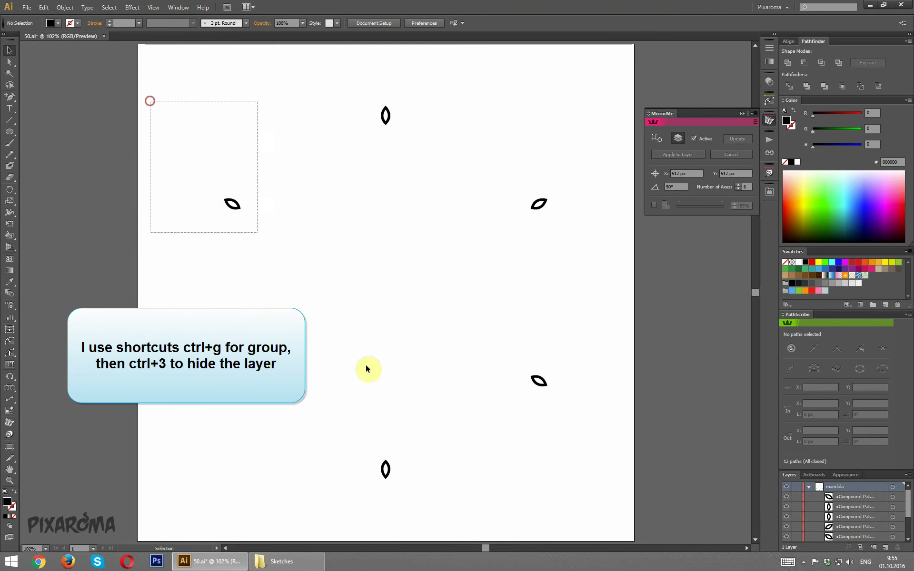
pyautogui.hotkey('ctrl', 'g')
pyautogui.hotkey('ctrl', '3')
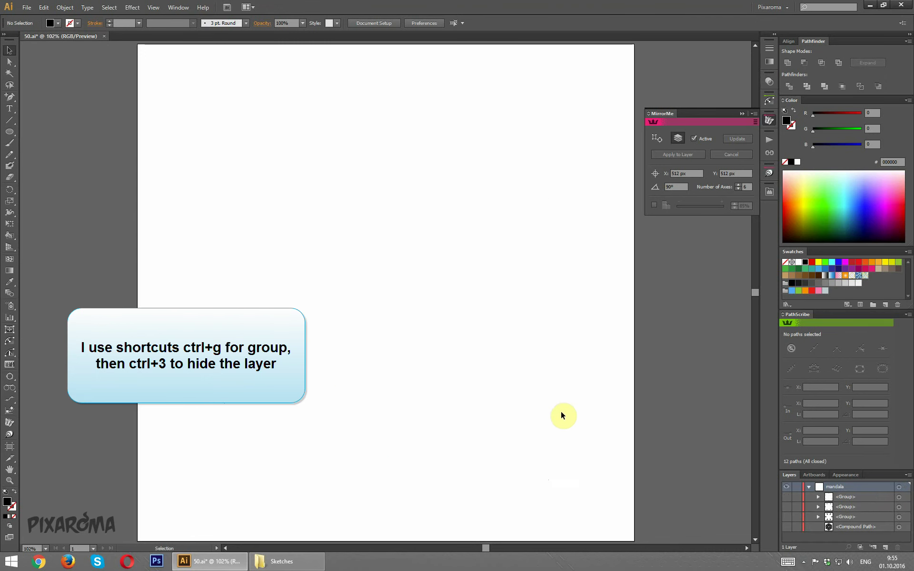
pyautogui.moveTo(787, 497); pyautogui.dragTo(787, 528)
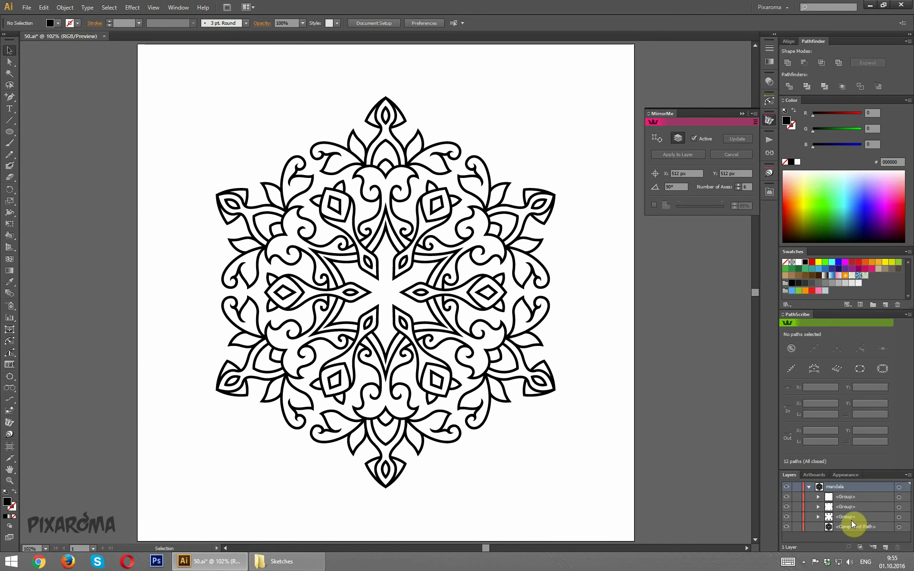
# - Regroup all mandala shapes into one group and enlarge it proportionally around its centre
pyautogui.press('a')
pyautogui.hotkey('ctrl', 'a')
pyautogui.hotkey('ctrl', 'g')
pyautogui.press('v')
pyautogui.hotkey('ctrl', '1')
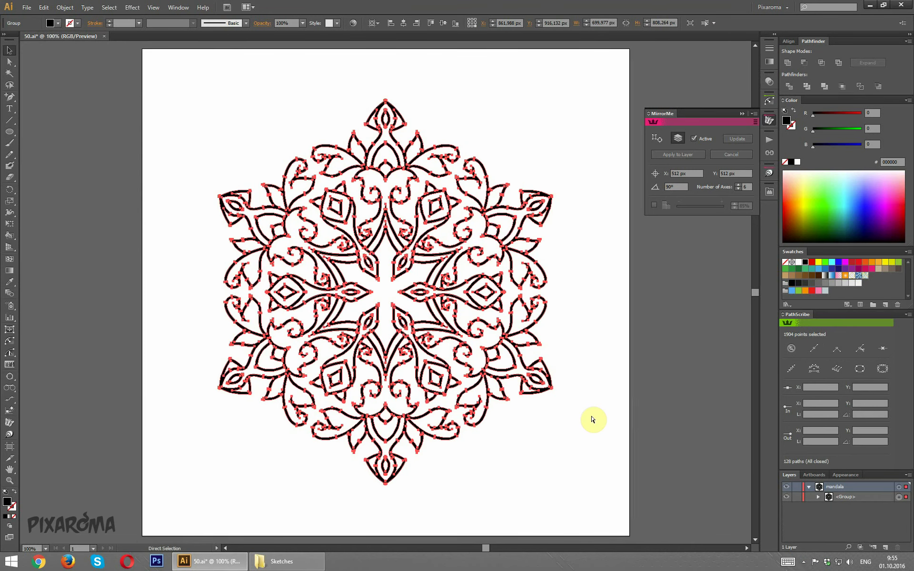
pyautogui.moveTo(551, 485); pyautogui.dragTo(578, 513)
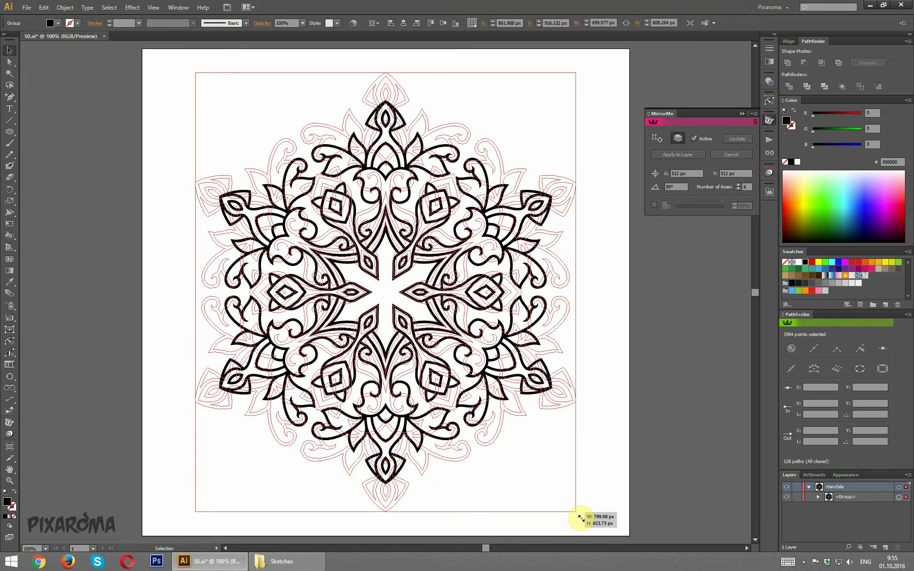
pyautogui.click(638, 387)
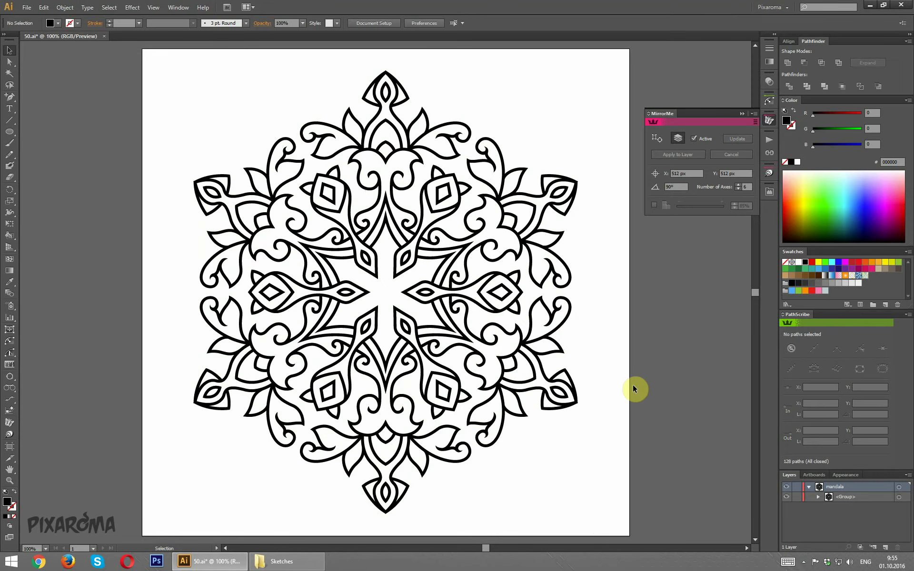
pyautogui.click(432, 289)
# - Save the document, then save a copy as 150.ai in the Over 100 folder
pyautogui.click(675, 407)
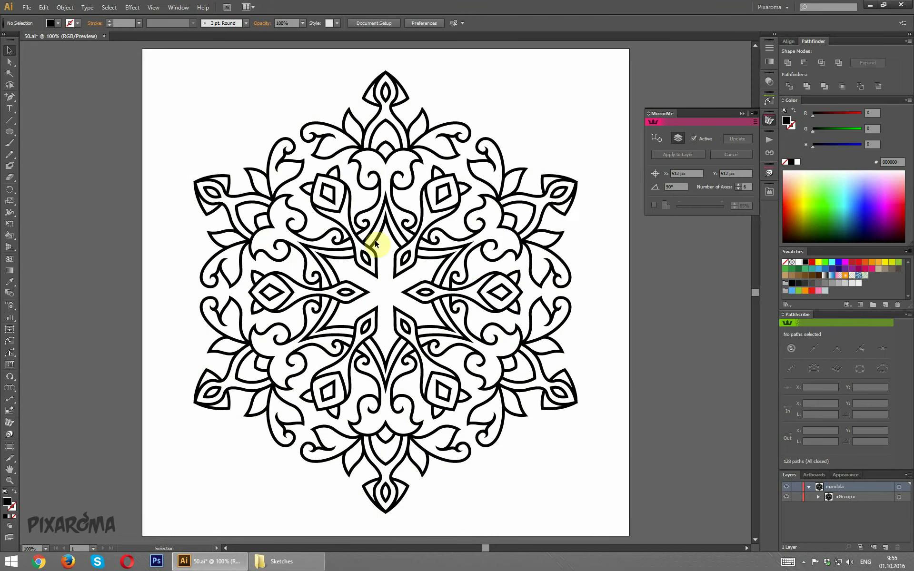
pyautogui.click(26, 7)
pyautogui.click(52, 86)
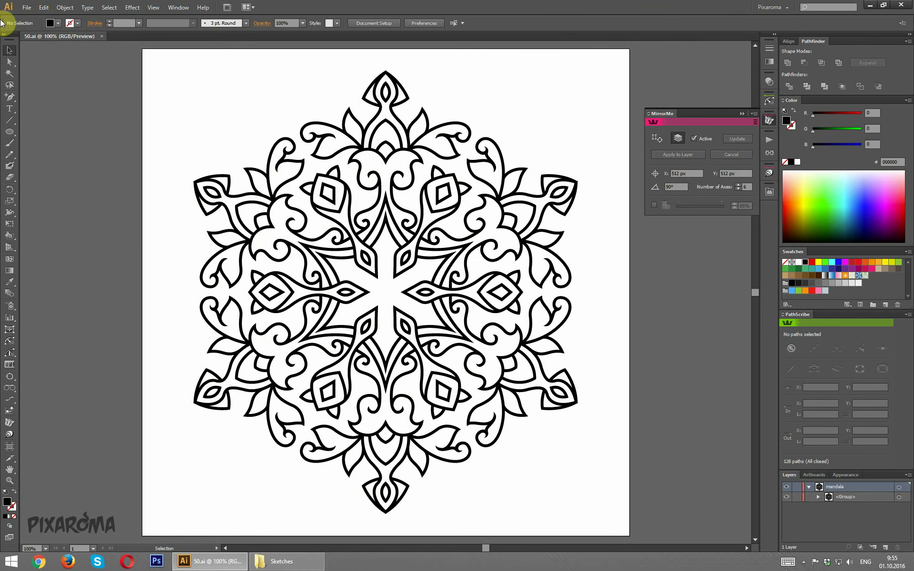
pyautogui.click(26, 7)
pyautogui.click(51, 94)
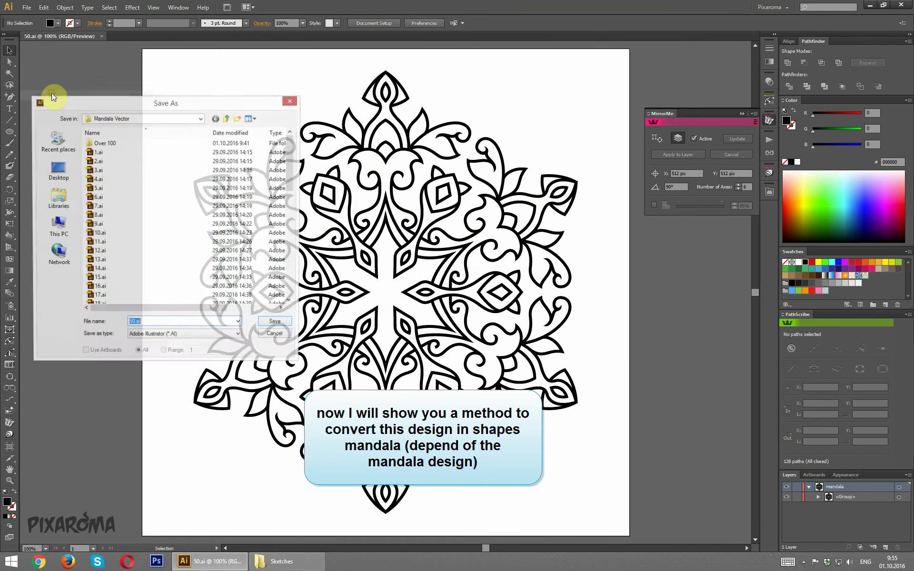
pyautogui.doubleClick(120, 142)
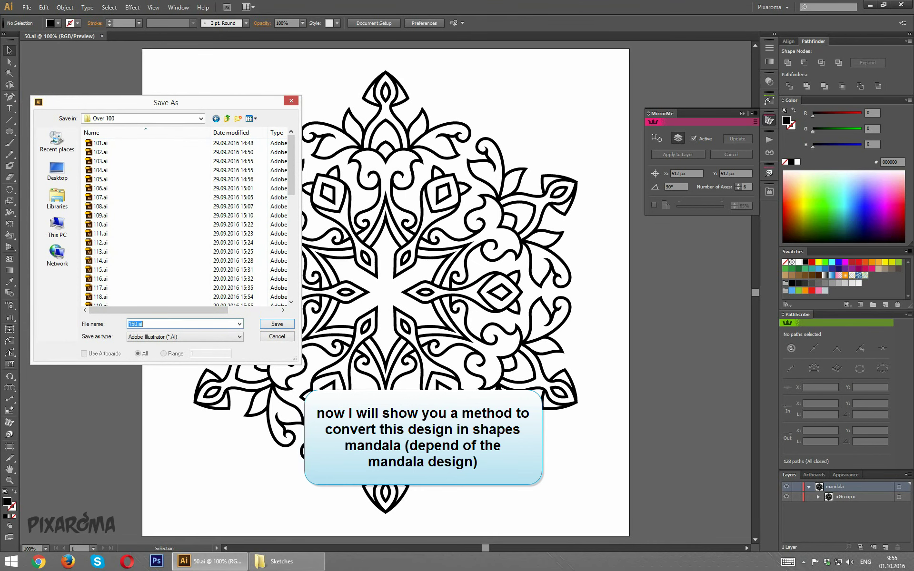
pyautogui.press('Return')
pyautogui.press('Return')
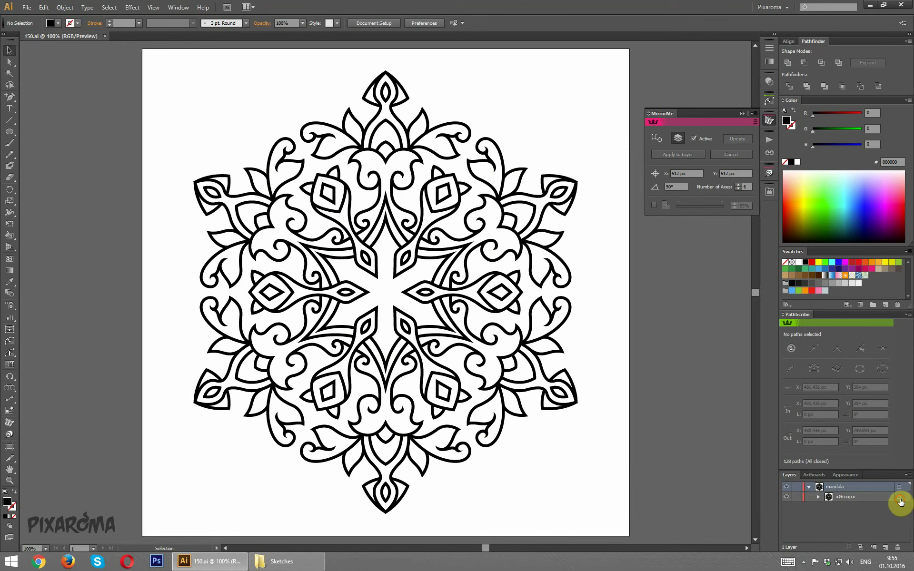
# - Live Paint the top-left gaps black: crown, central, lower, left and diamond-ring regions
pyautogui.click(899, 497)
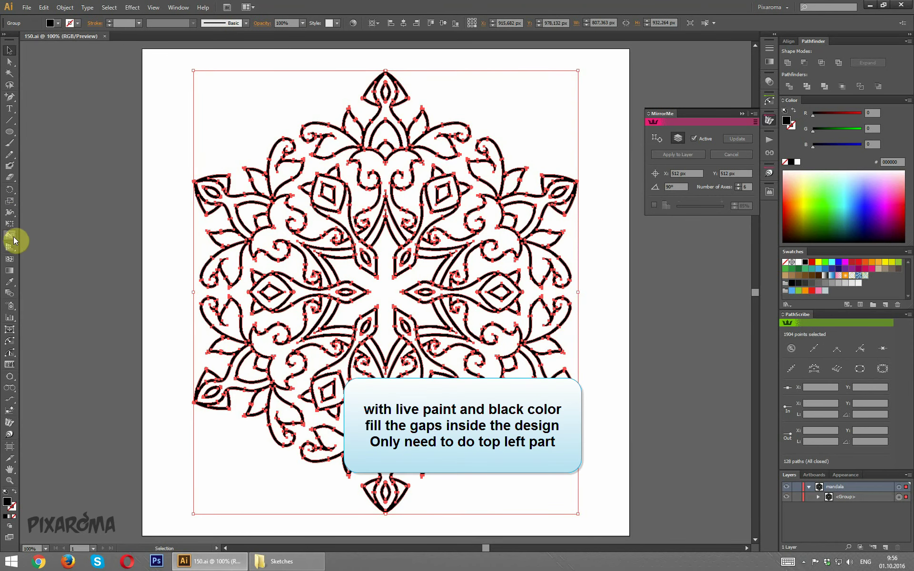
pyautogui.moveTo(12, 238); pyautogui.dragTo(44, 246)
pyautogui.click(45, 247)
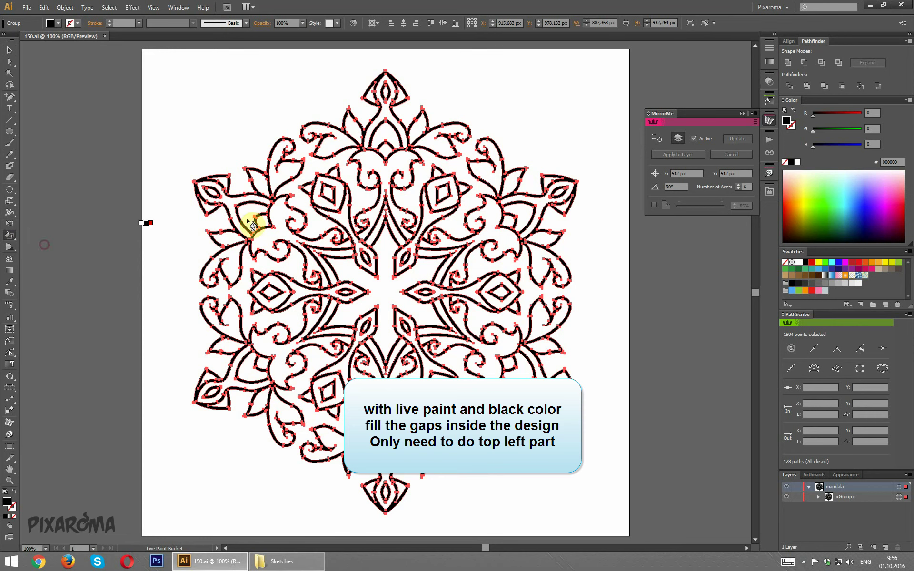
pyautogui.click(333, 140)
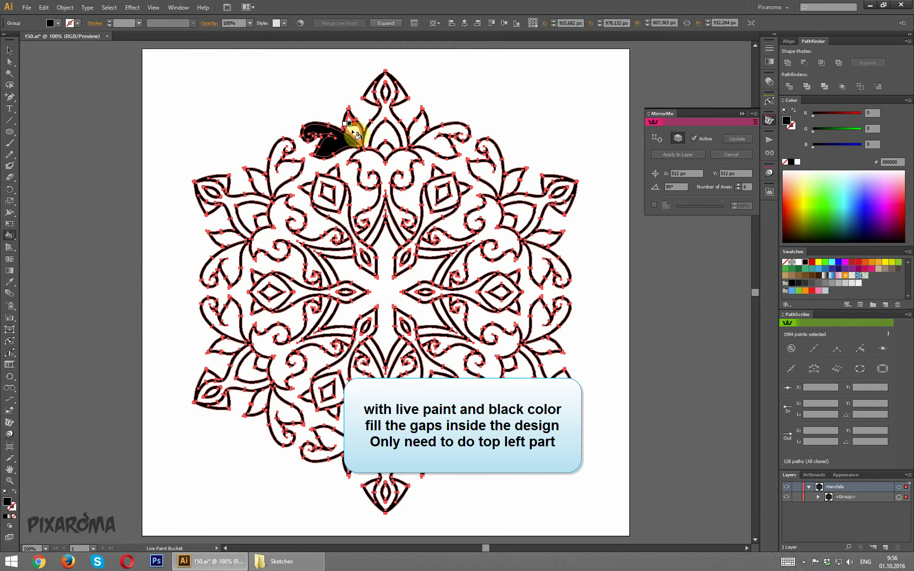
pyautogui.click(390, 114)
pyautogui.click(386, 155)
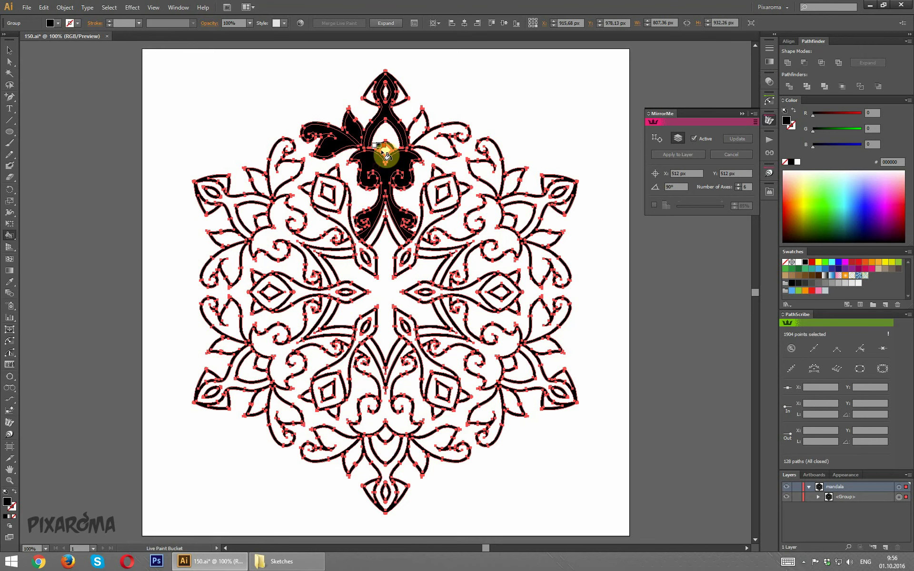
pyautogui.click(376, 235)
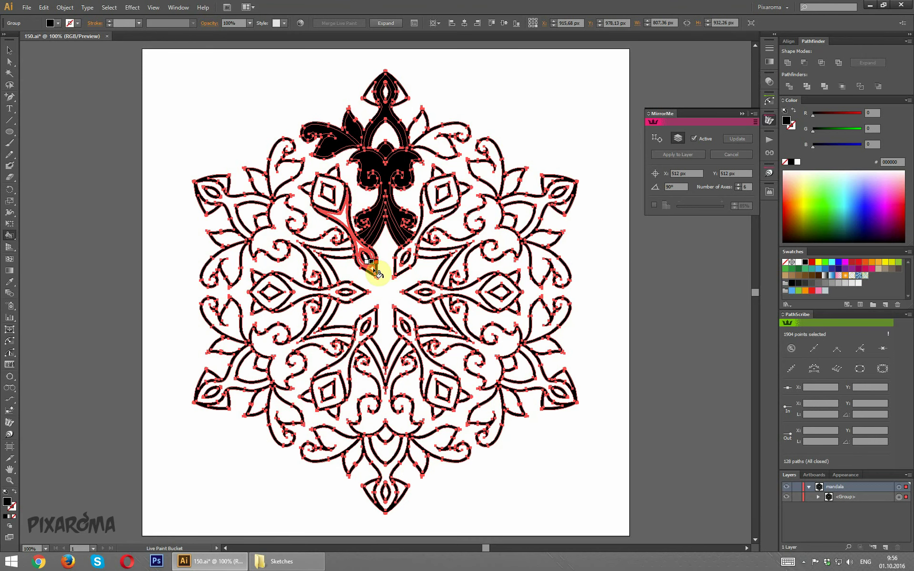
pyautogui.click(376, 272)
pyautogui.click(343, 192)
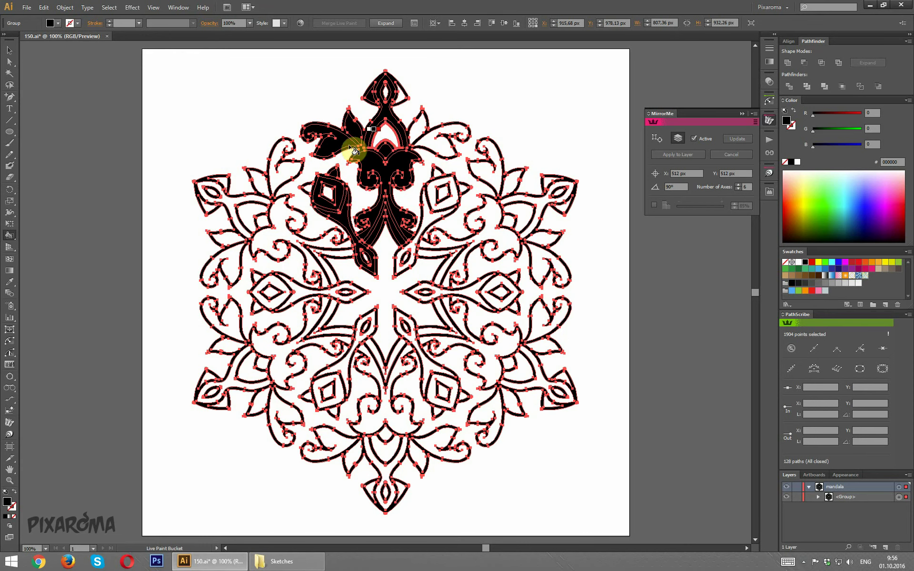
pyautogui.click(65, 8)
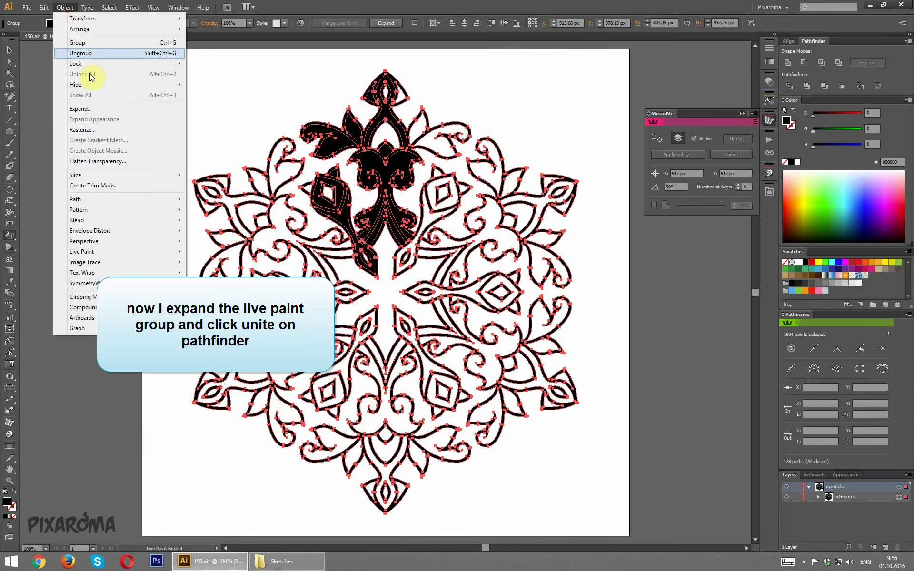
# - Expand the live paint group and unite the filled shapes into one
pyautogui.click(100, 108)
pyautogui.click(367, 260)
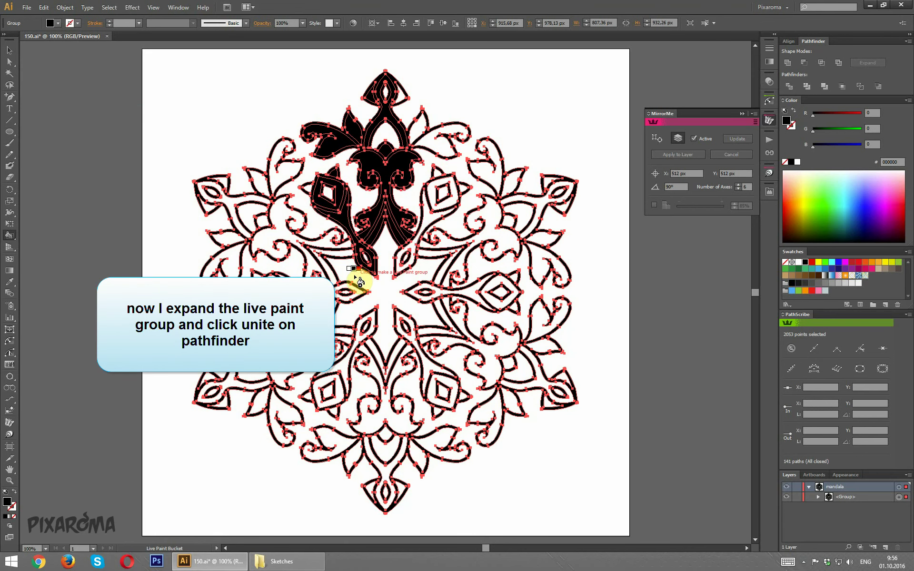
pyautogui.click(7, 52)
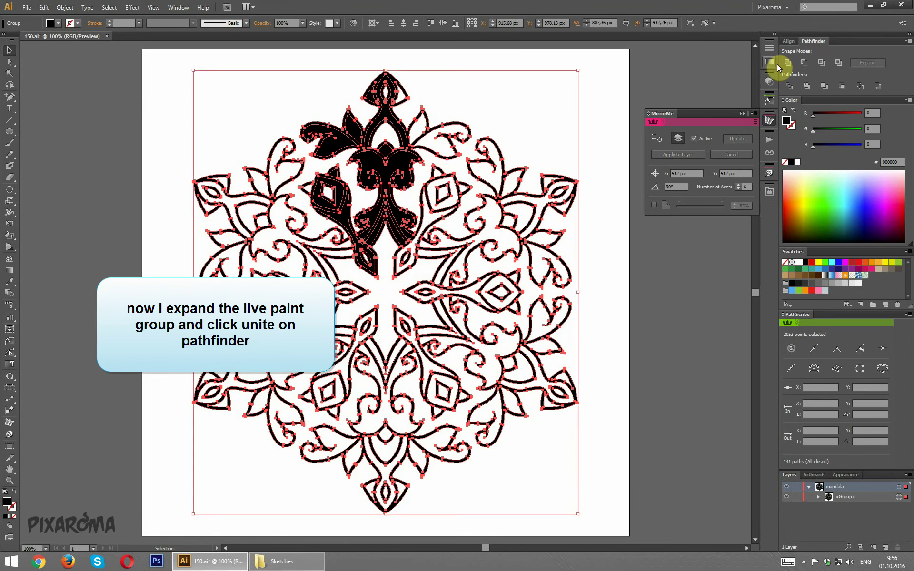
pyautogui.click(788, 64)
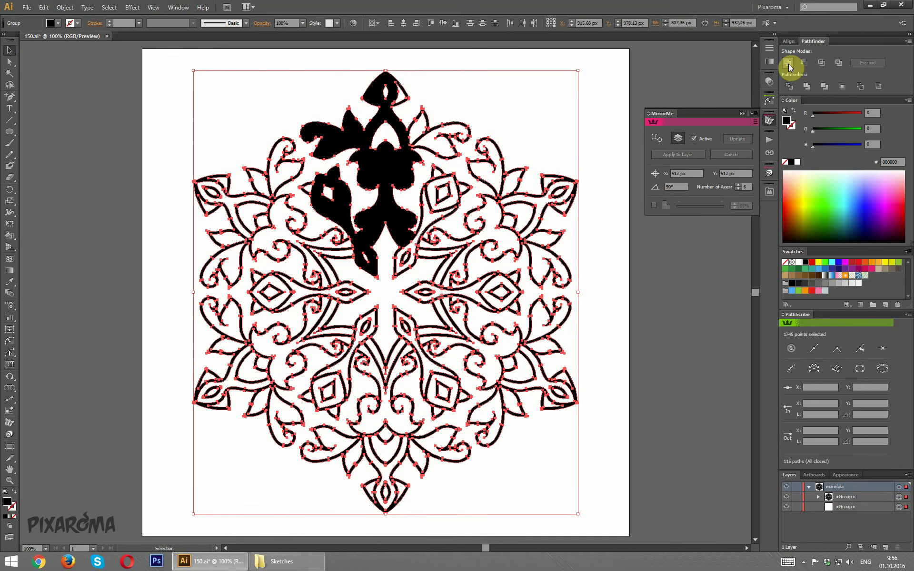
# - Mirror the merged shape into a six-axis mandala with MirrorMe, moving the axes off the drawing
pyautogui.moveTo(700, 174); pyautogui.dragTo(666, 174)
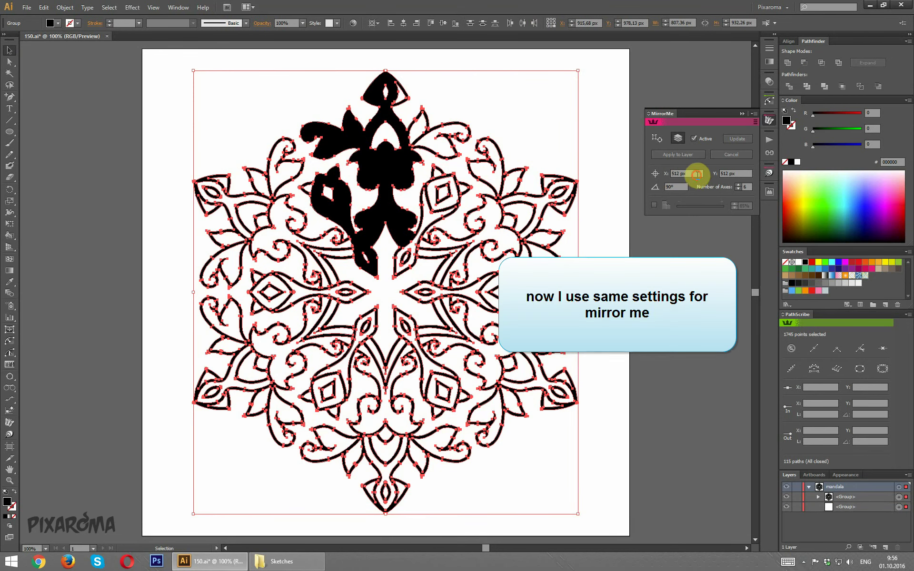
pyautogui.moveTo(737, 173); pyautogui.dragTo(719, 173)
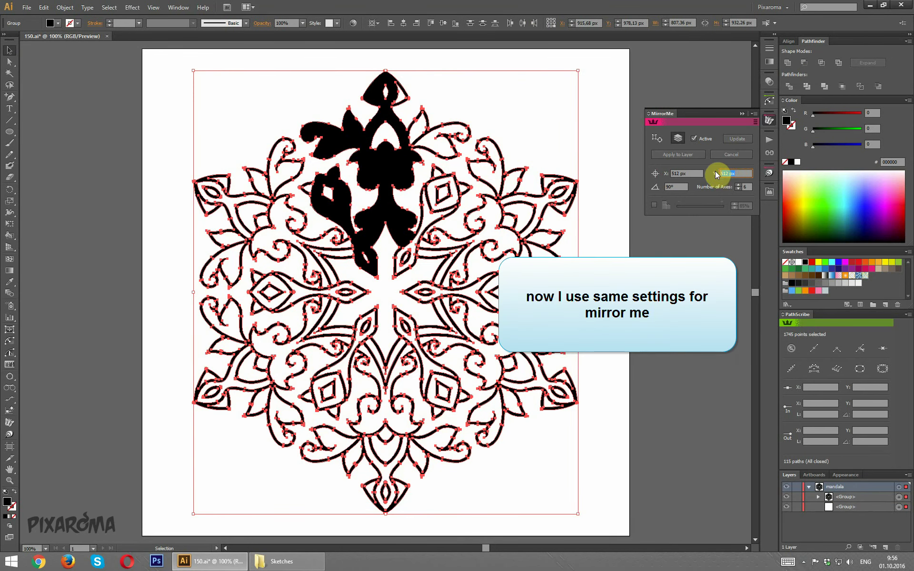
pyautogui.click(678, 141)
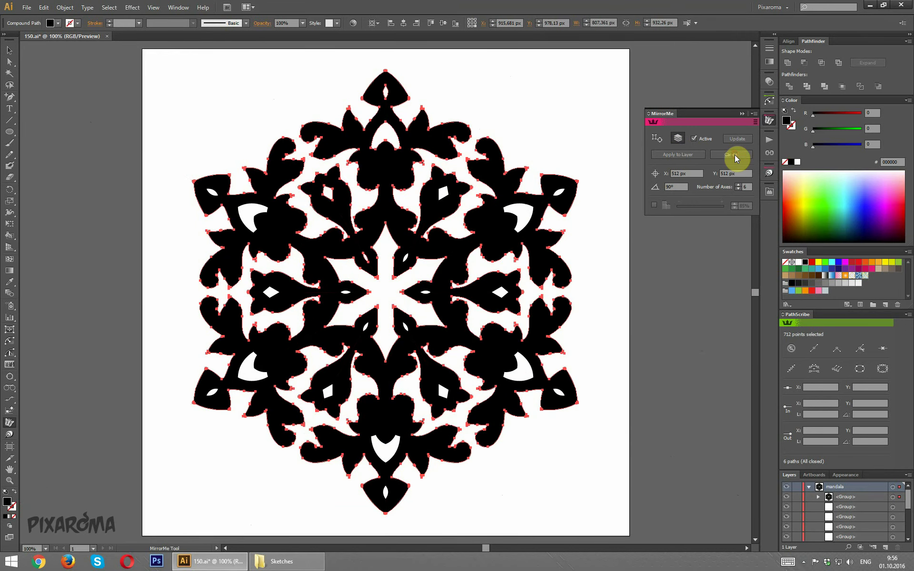
pyautogui.moveTo(724, 106)
pyautogui.mouseDown()
pyautogui.moveTo(95, 57)
pyautogui.moveTo(16, 65)
pyautogui.mouseUp()
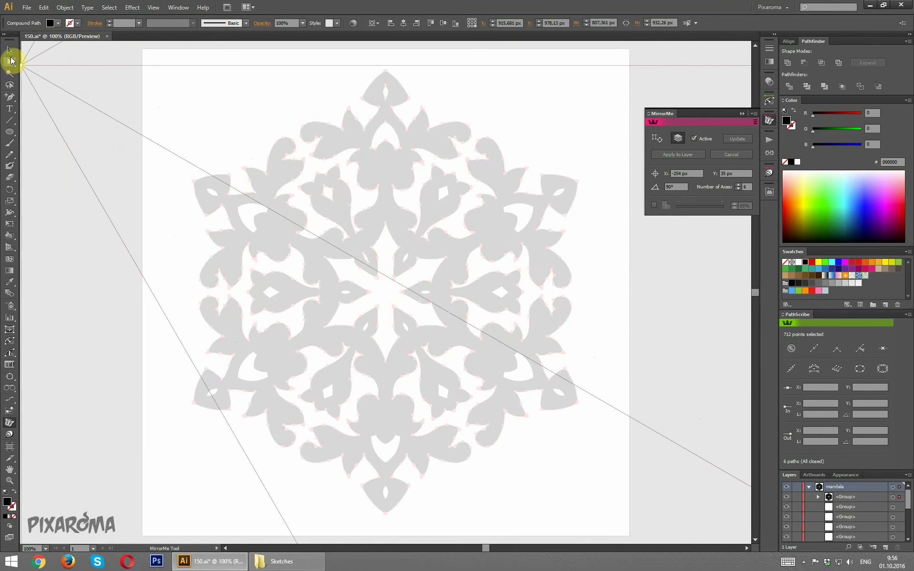
pyautogui.press('v')
pyautogui.click(429, 292)
pyautogui.scroll(-1, 589, 330)
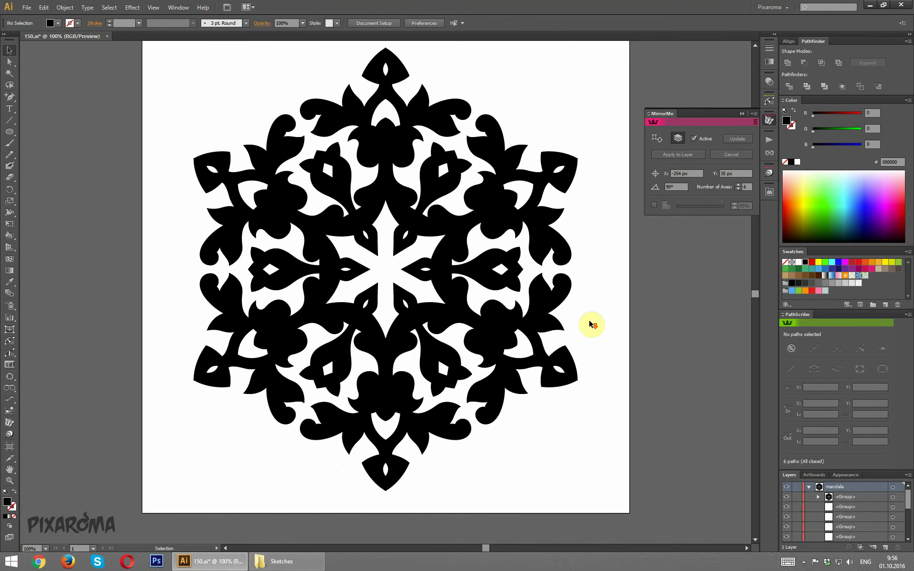
# - Run Path Clean Up to delete stray points and unpainted objects
pyautogui.click(894, 498)
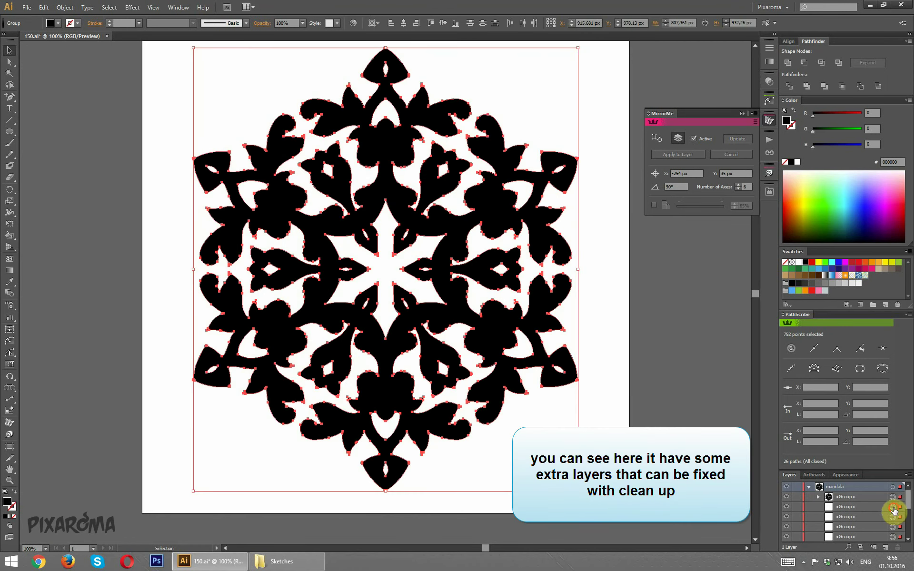
pyautogui.hotkey('ctrl', 'shift', 'a')
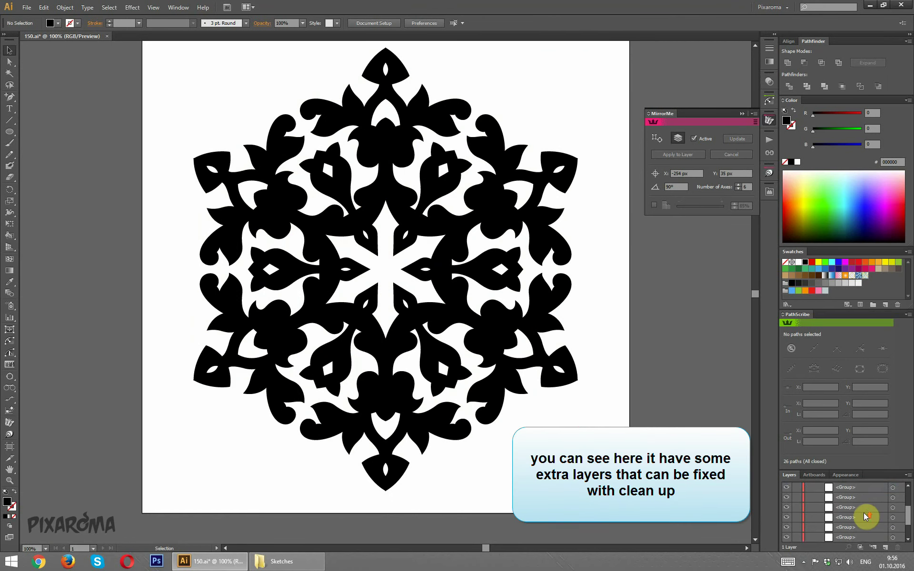
pyautogui.click(65, 7)
pyautogui.moveTo(114, 199)
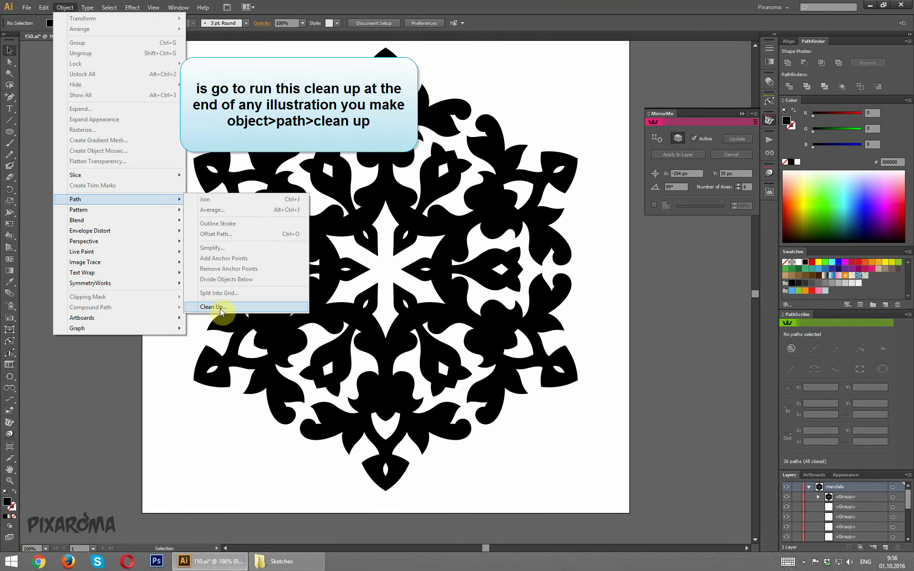
pyautogui.click(226, 307)
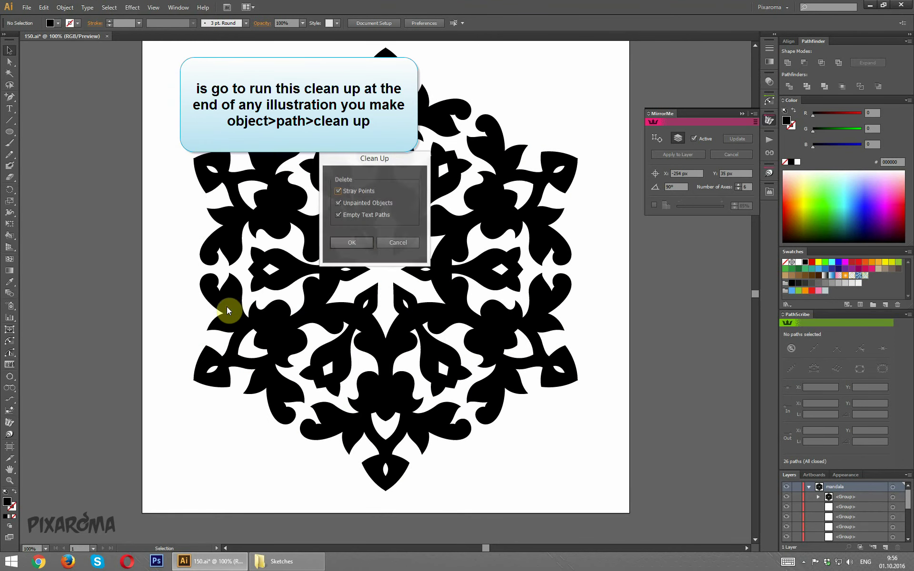
pyautogui.click(356, 243)
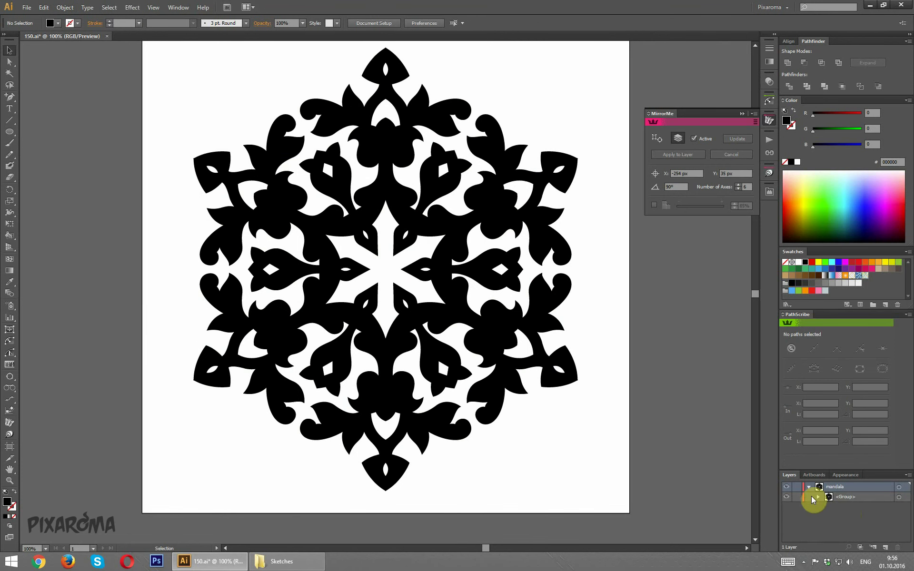
# - Move the compound path out of its group in Layers and rename it 'mandala'
pyautogui.click(818, 497)
pyautogui.moveTo(872, 508); pyautogui.dragTo(849, 496)
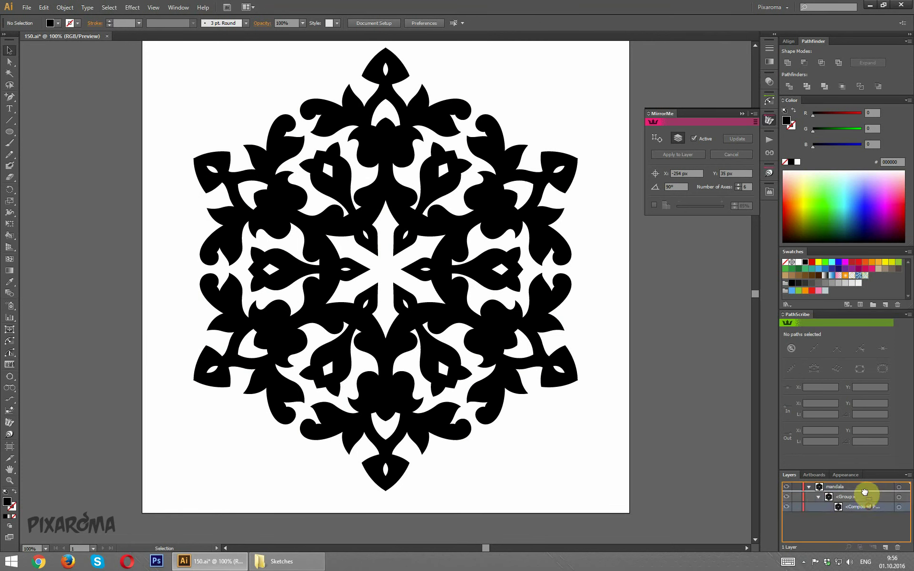
pyautogui.doubleClick(850, 497)
pyautogui.write('mandala')
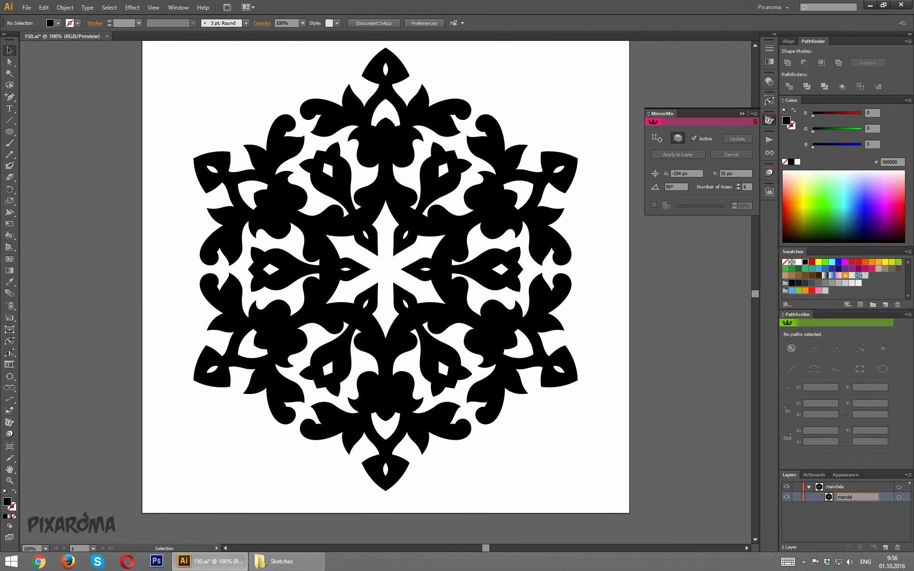
pyautogui.press('Return')
# - Recolour the mandala fill red and deselect it
pyautogui.click(427, 304)
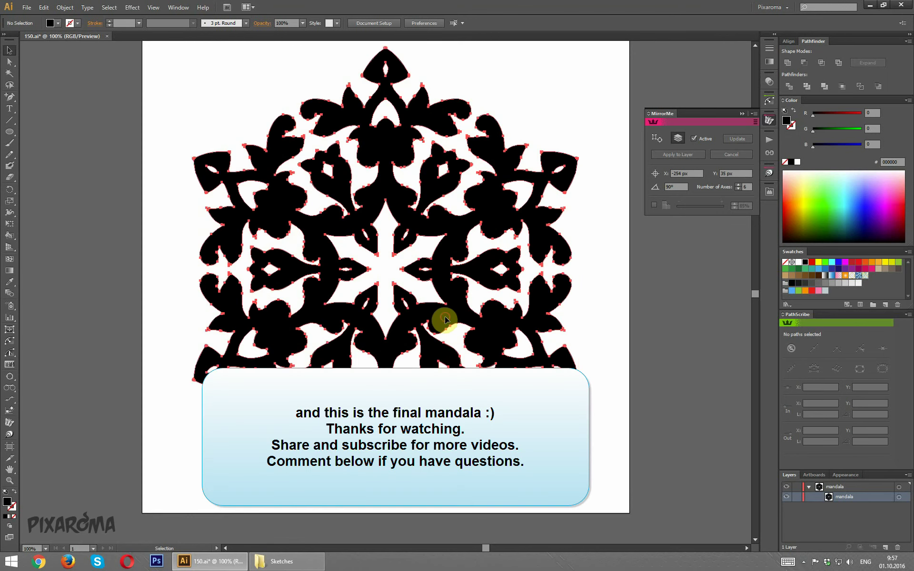
pyautogui.click(853, 266)
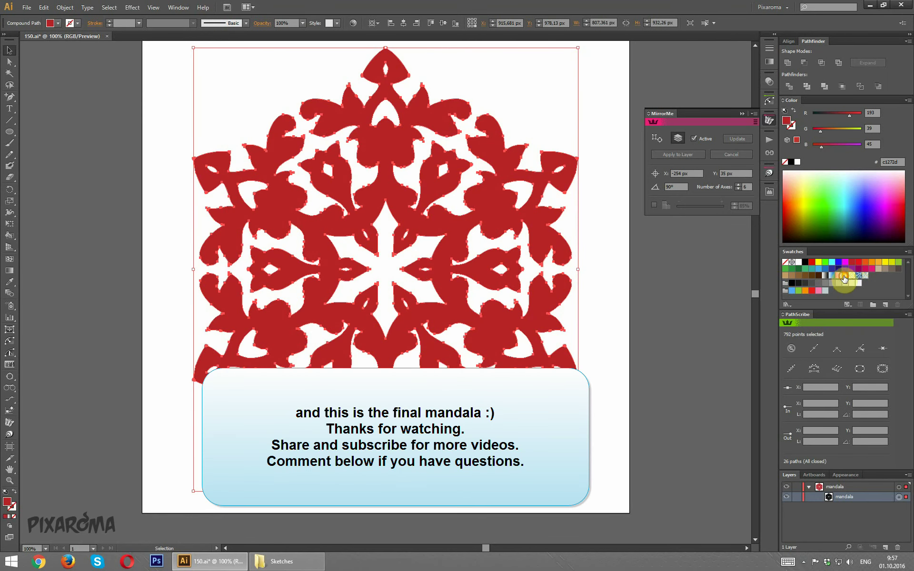
pyautogui.click(846, 275)
pyautogui.click(650, 357)
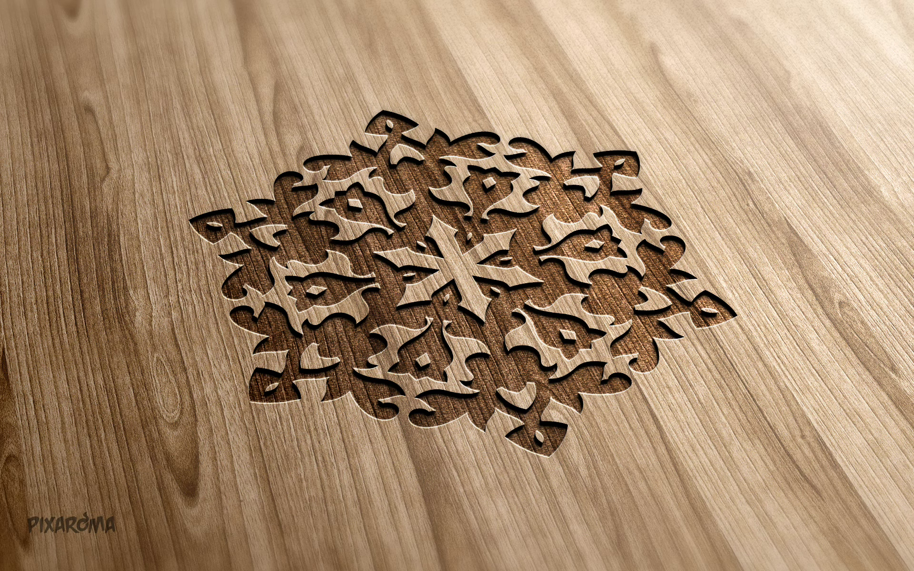